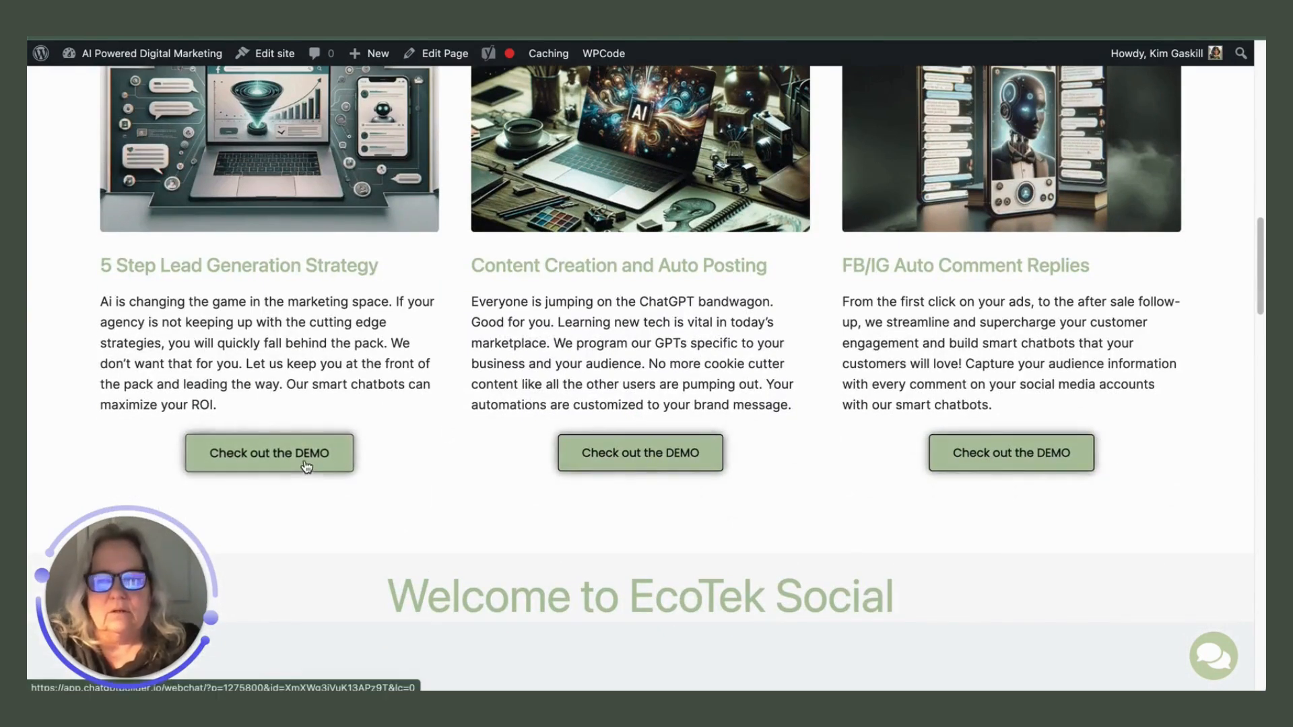
# - Preview the 5 Step Lead Generation, Content Creation and FB/IG Auto Comment demos from the website, returning to the page after each
pyautogui.click(306, 452)
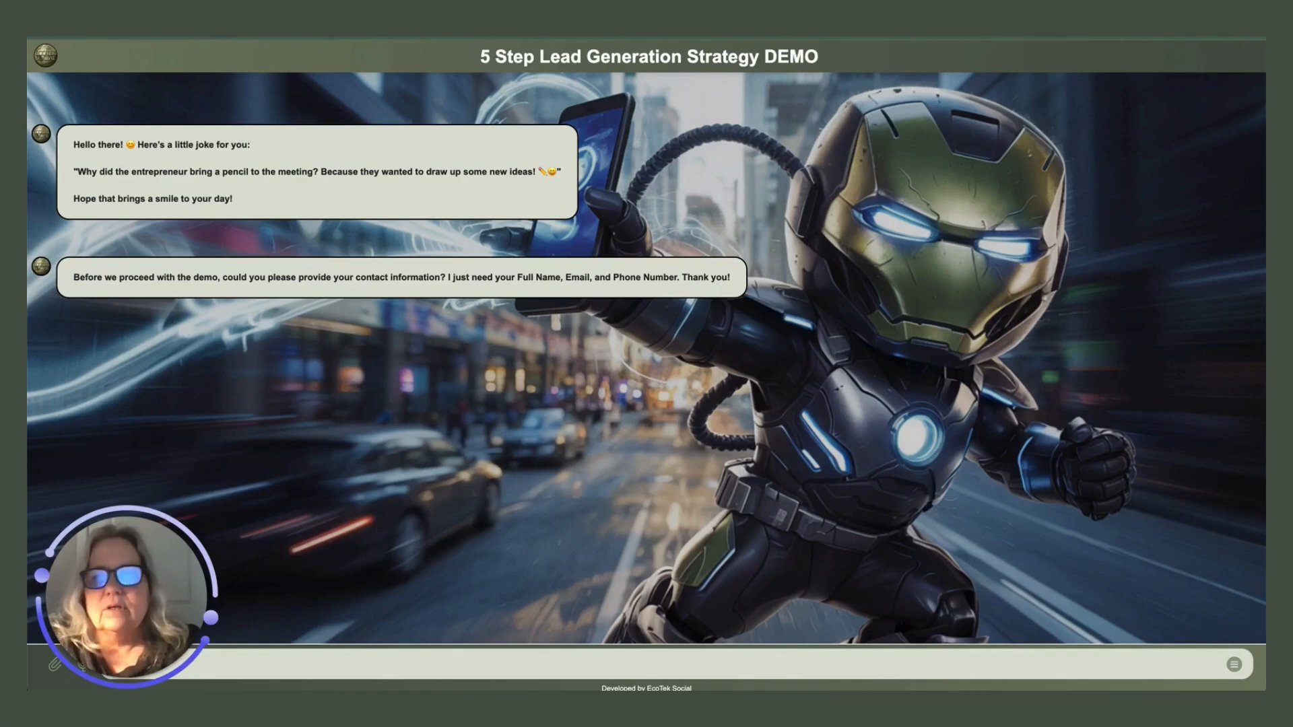
pyautogui.click(970, 38)
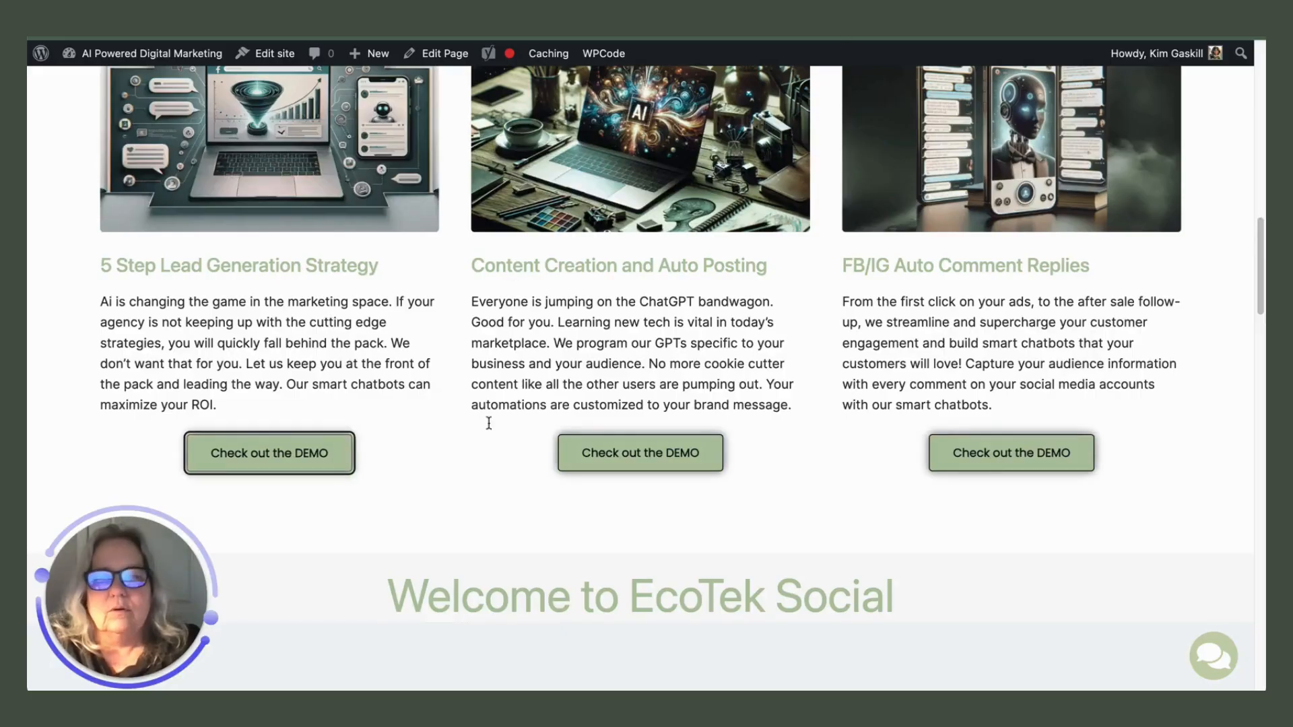
pyautogui.click(652, 464)
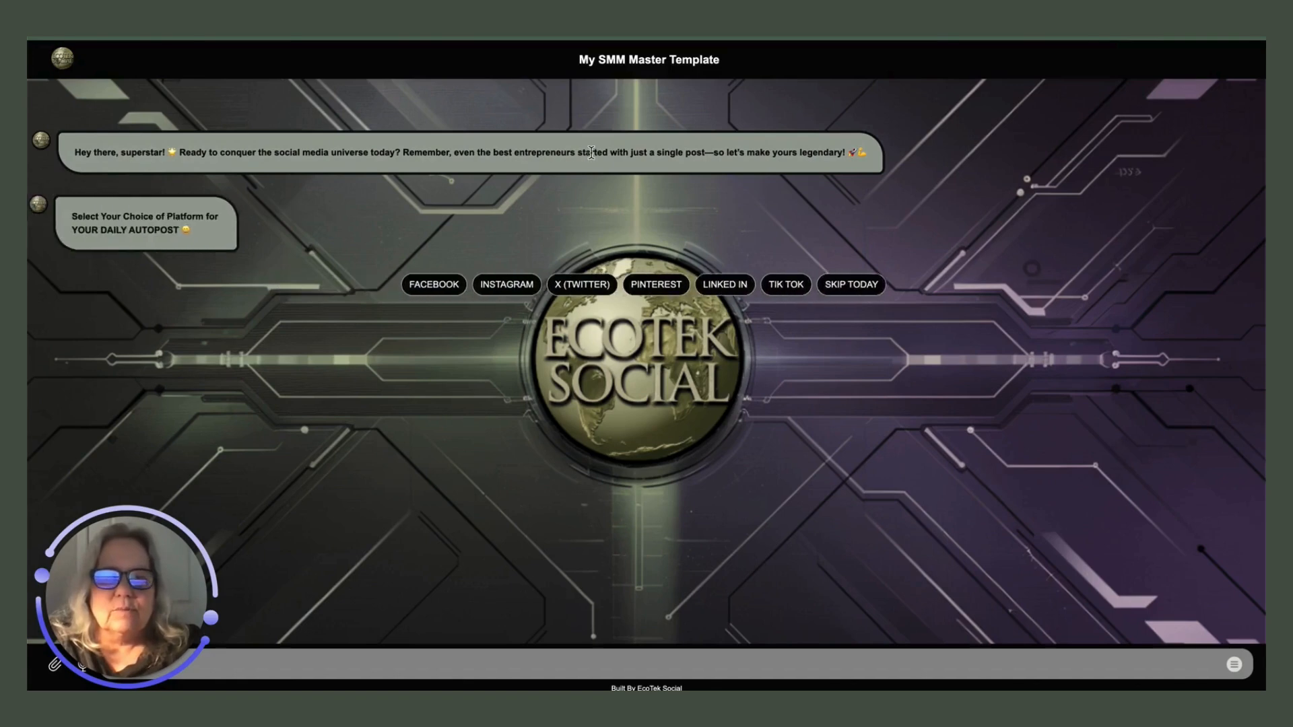
pyautogui.click(437, 285)
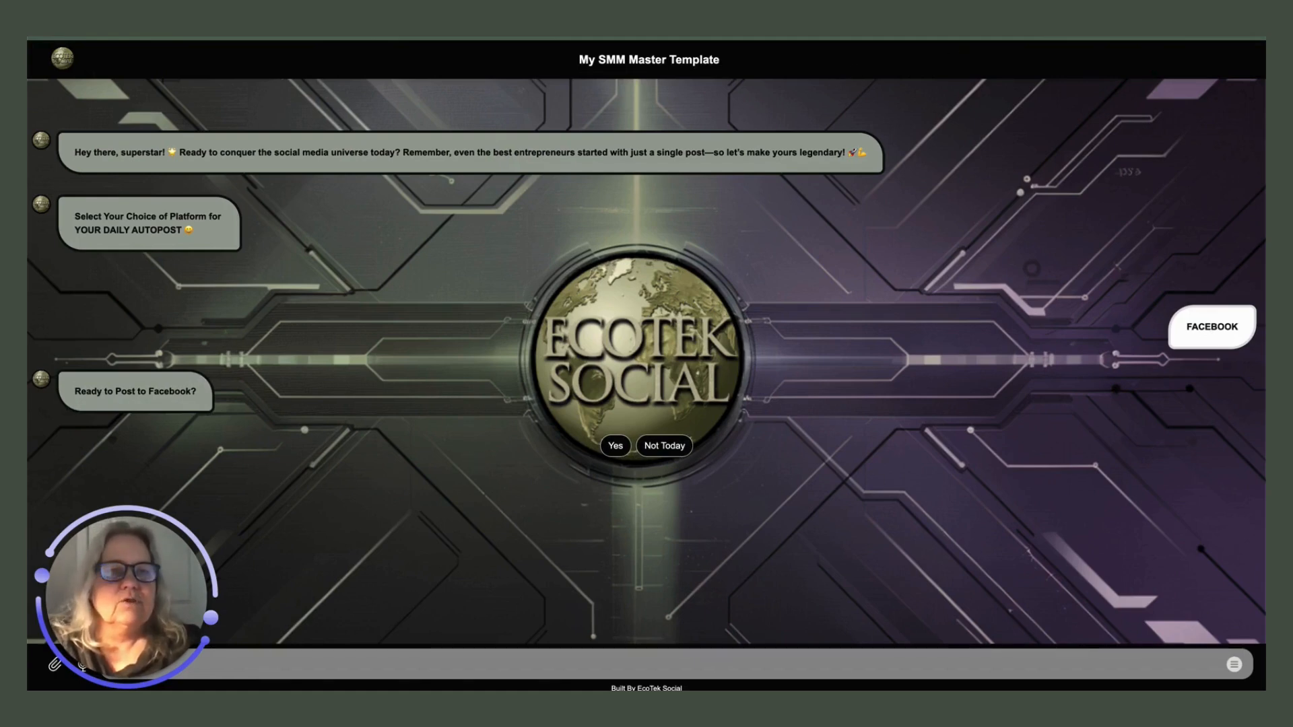
pyautogui.click(1010, 37)
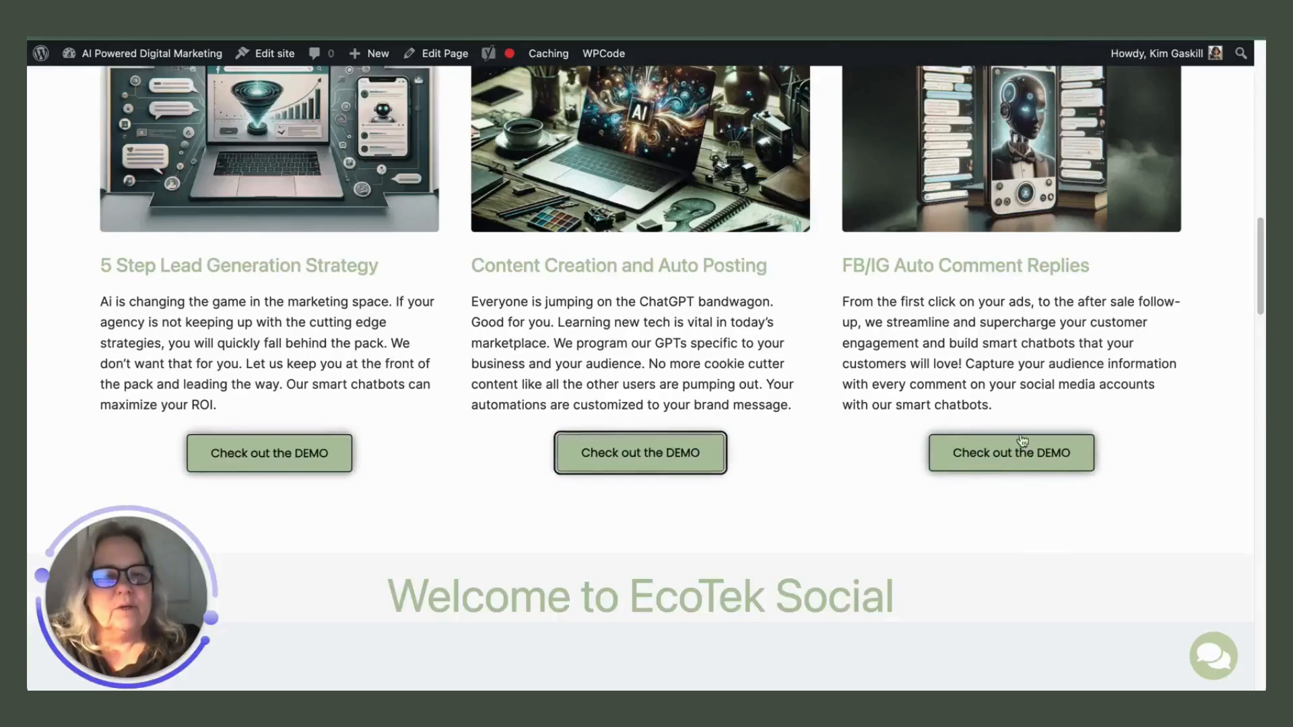
pyautogui.click(1047, 464)
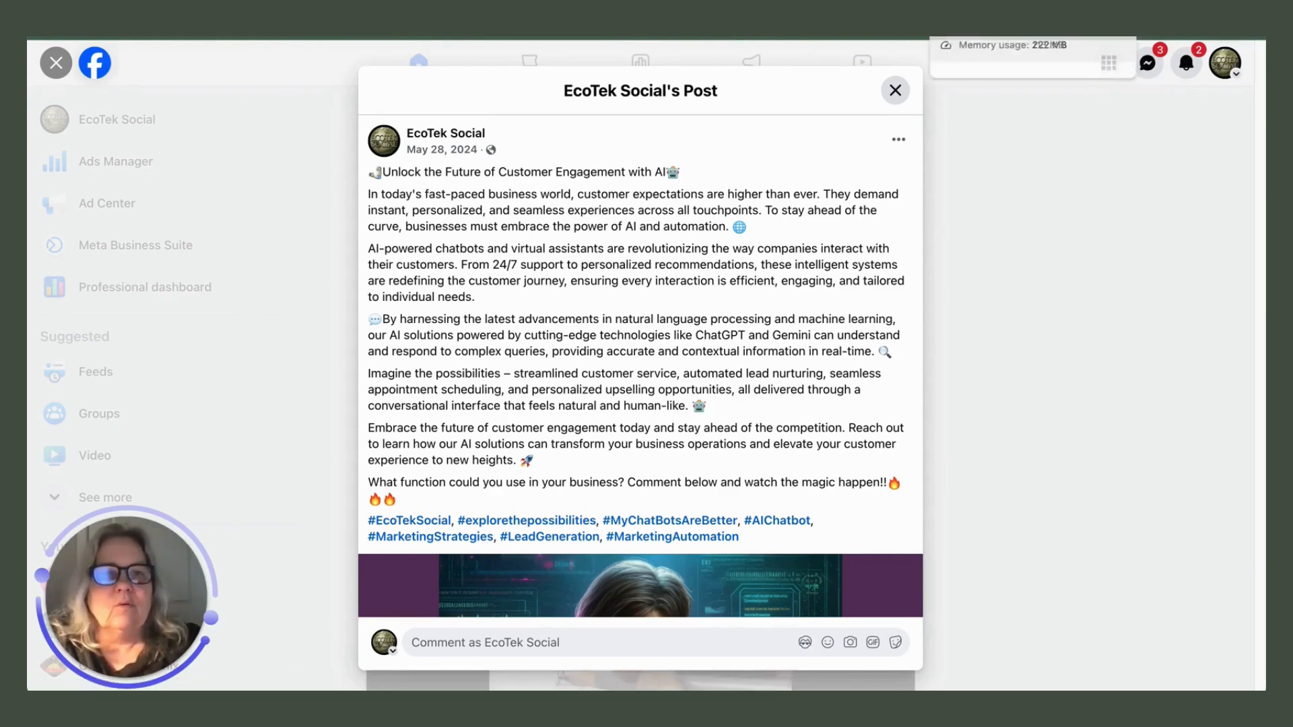
pyautogui.click(919, 13)
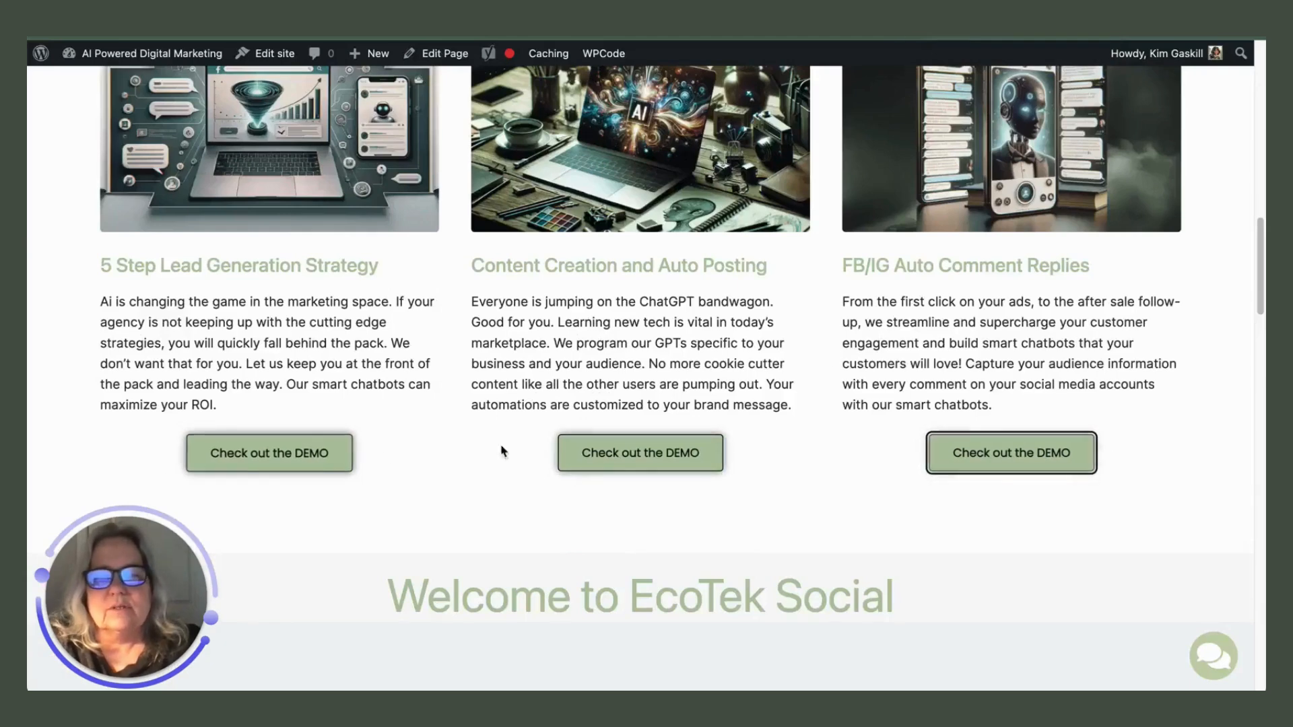
# - Open the EcoTek Social website chatbot and ask it "do you have any demo"
pyautogui.click(1220, 651)
pyautogui.scroll(-5, 1131, 471)
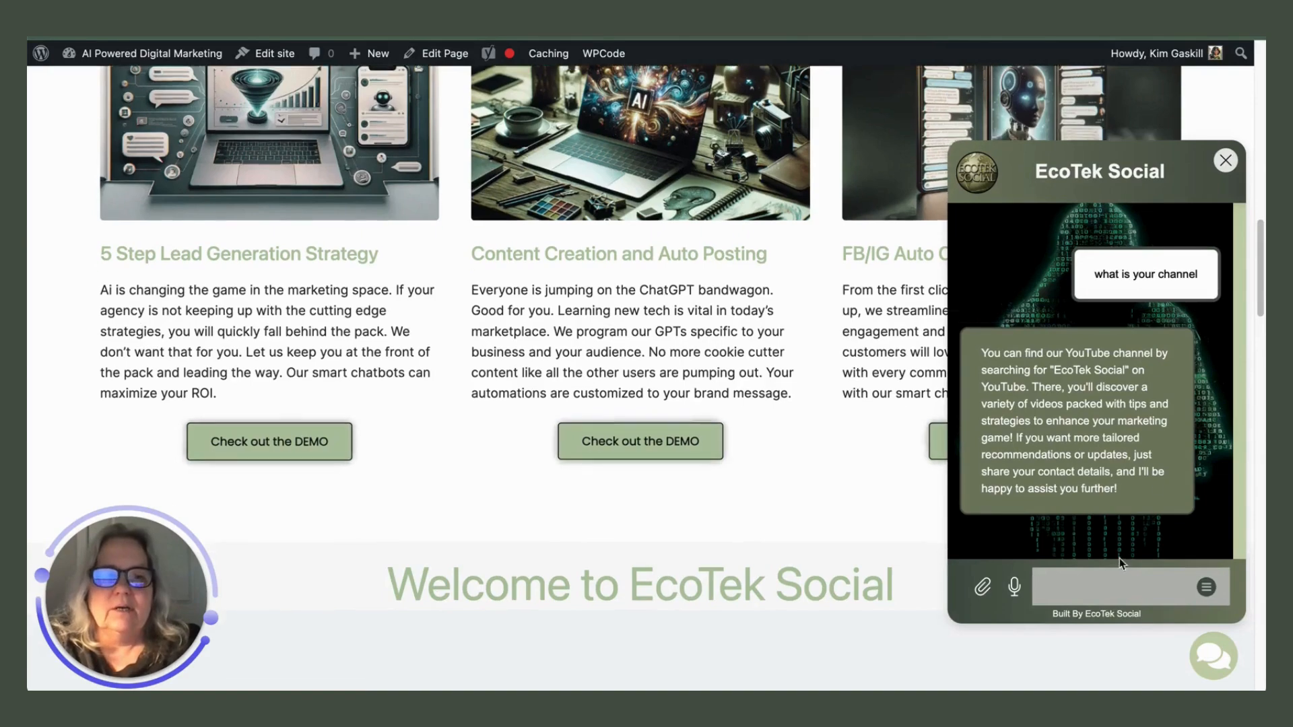
pyautogui.click(1110, 598)
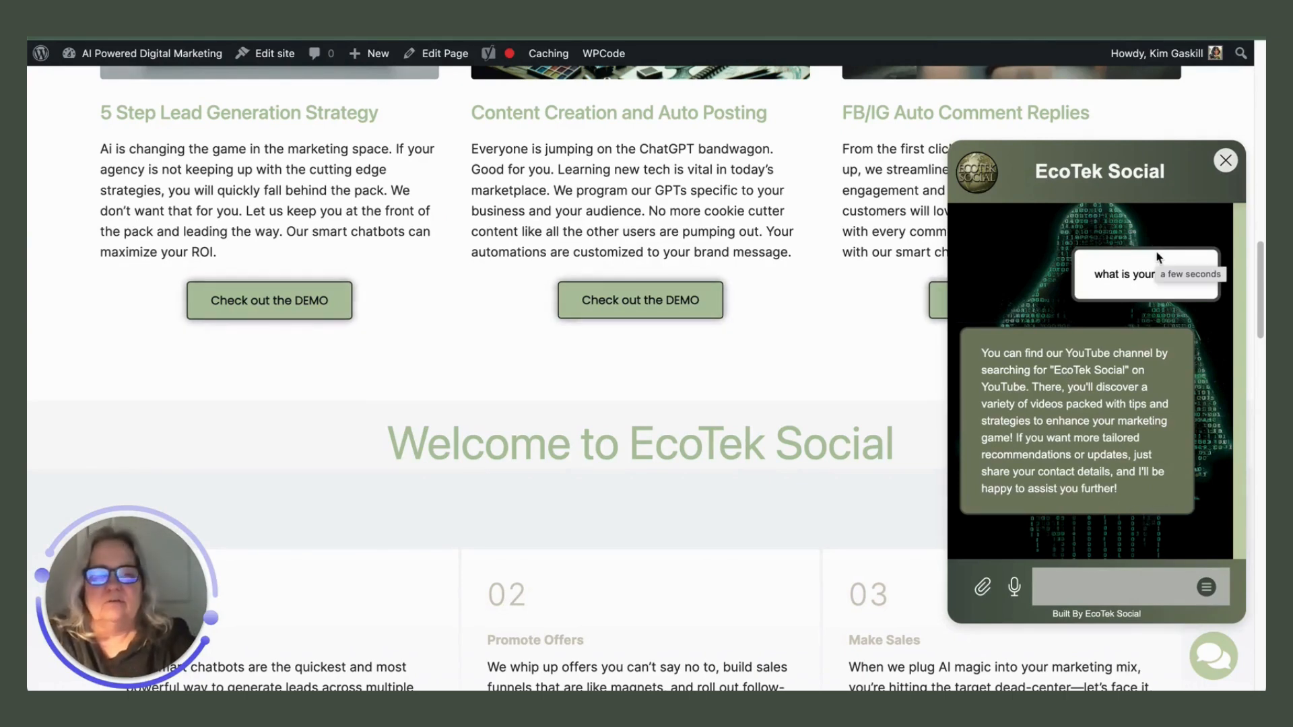
pyautogui.write('do you have any demo')
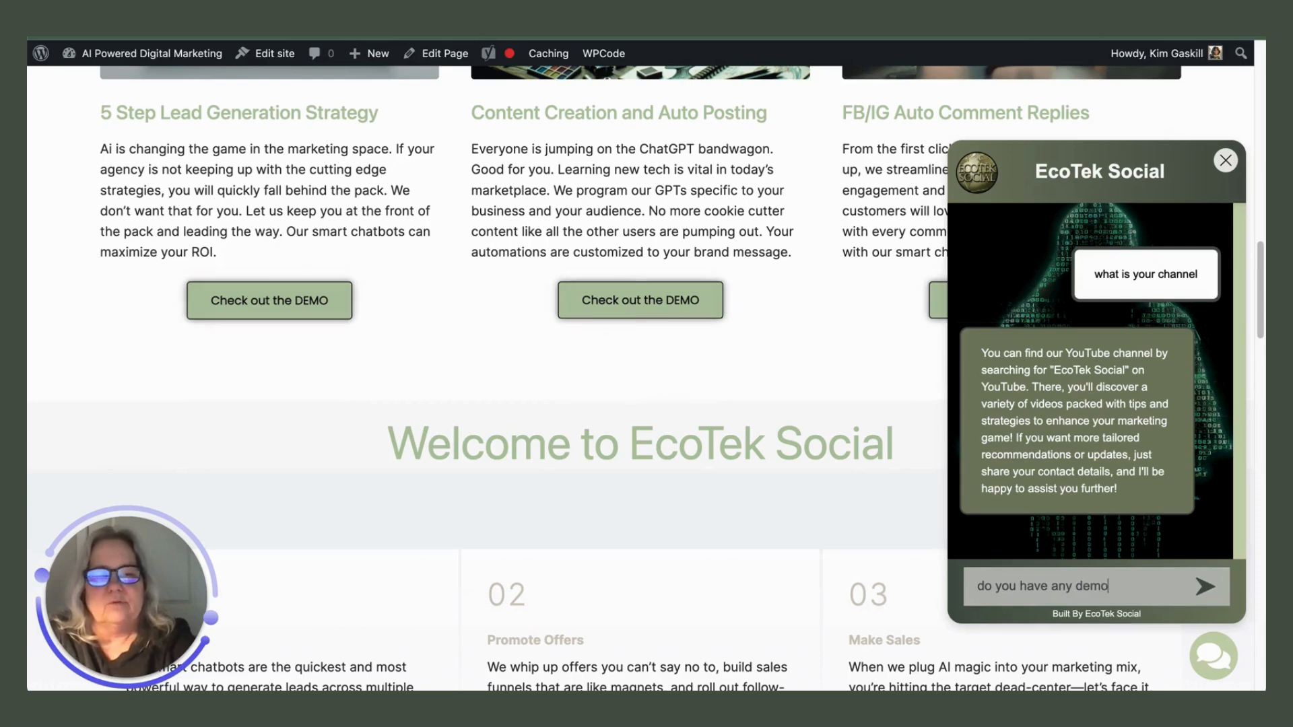
pyautogui.press('Return')
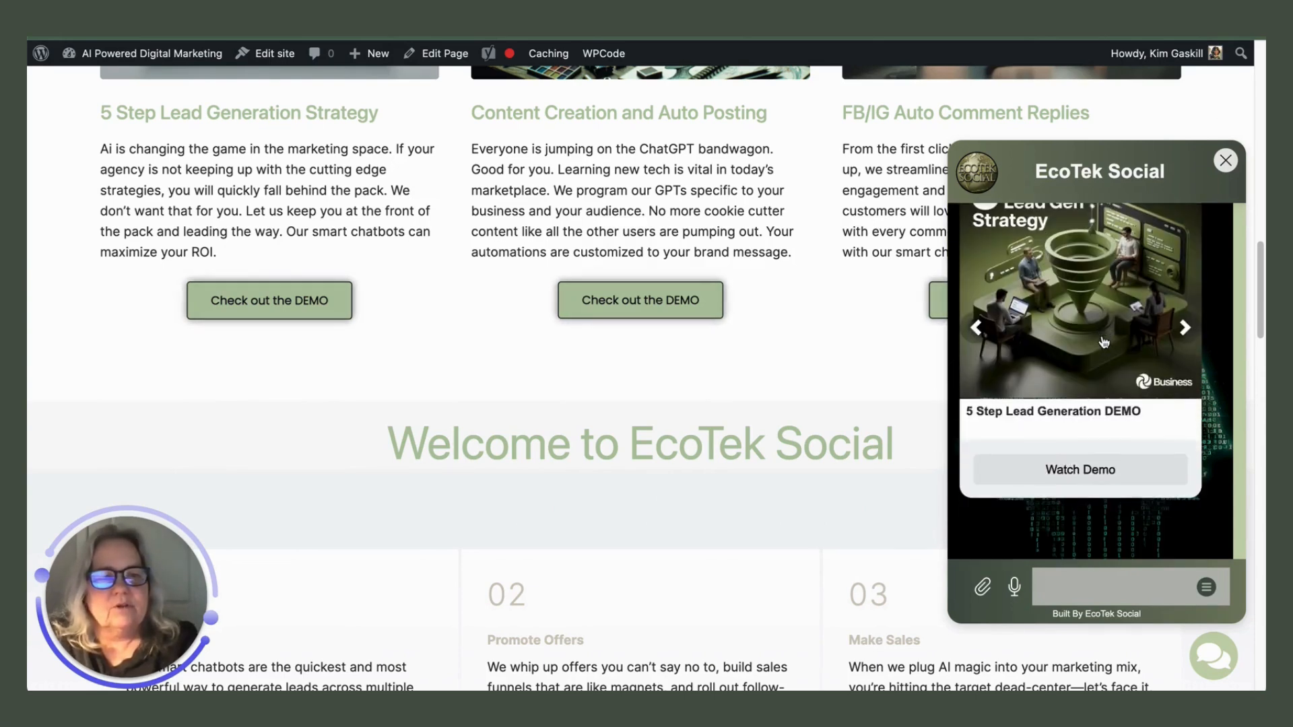
# - Browse the chatbot's demo gallery from the 5 Step Lead Generation card to the HVAC demo, and close the chat
pyautogui.click(1186, 330)
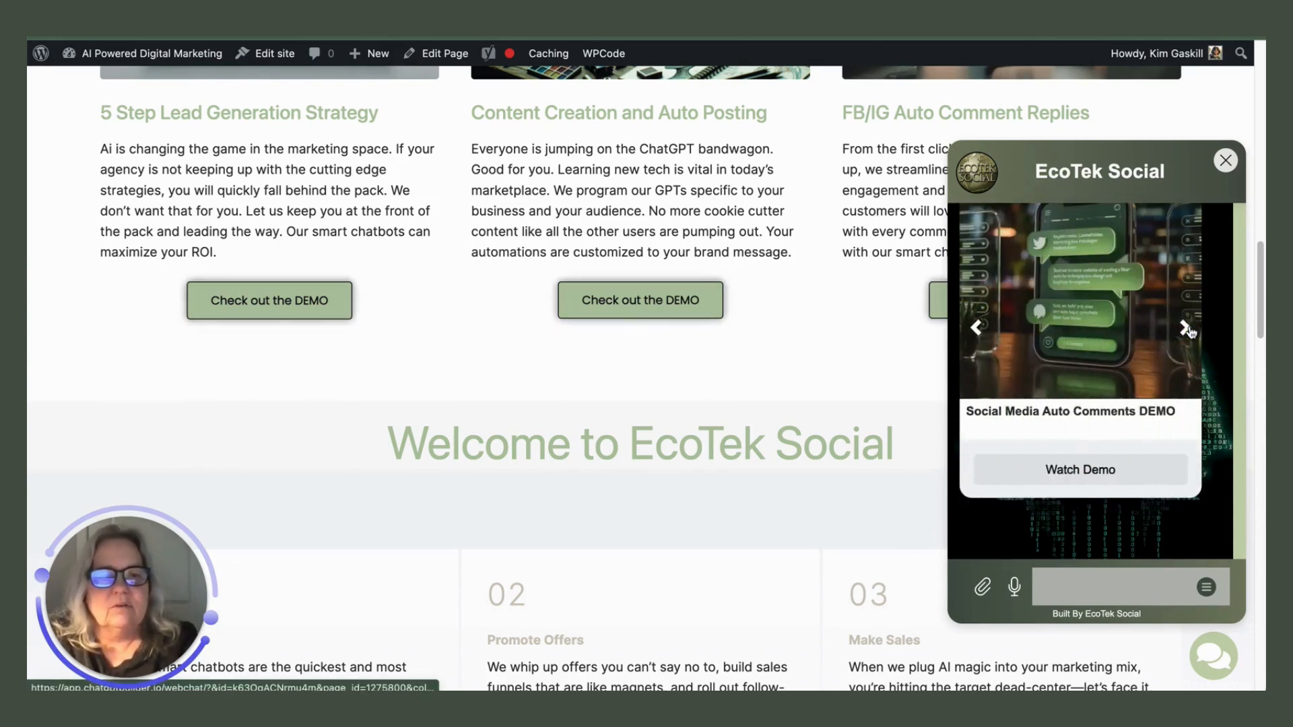
pyautogui.click(1186, 329)
pyautogui.click(1186, 359)
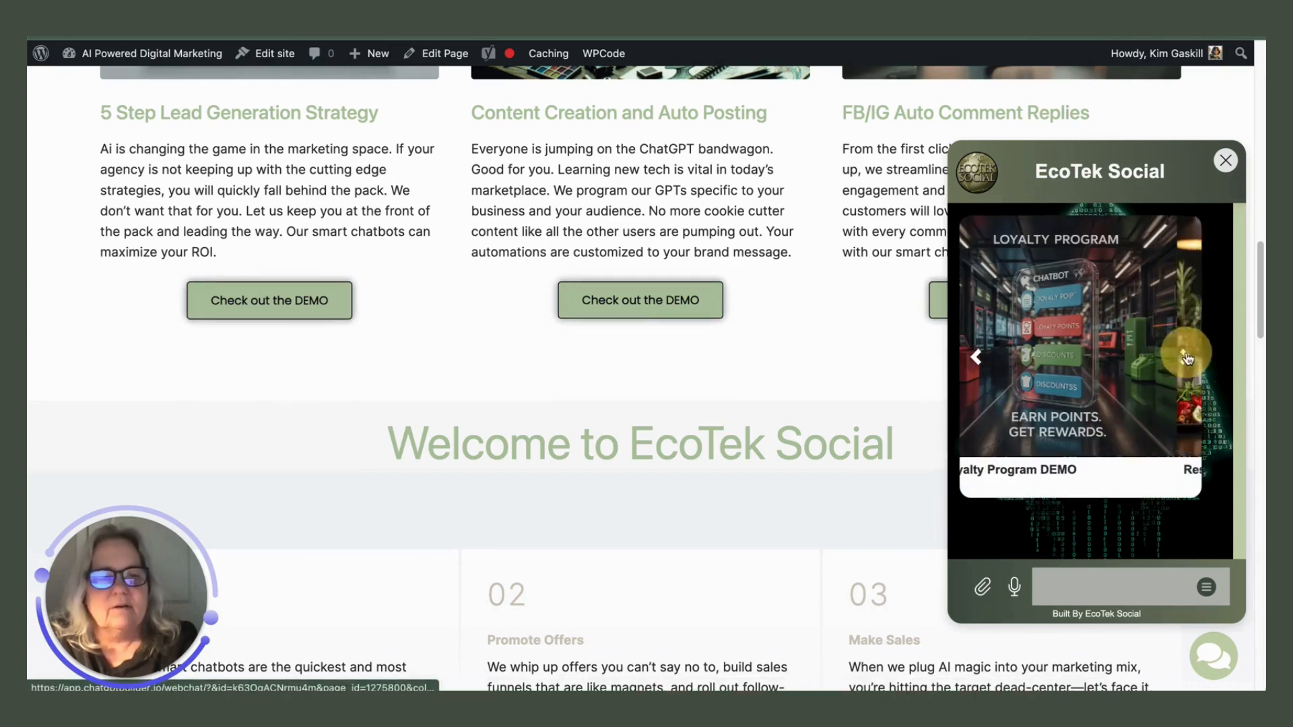
pyautogui.click(1186, 360)
pyautogui.click(1186, 359)
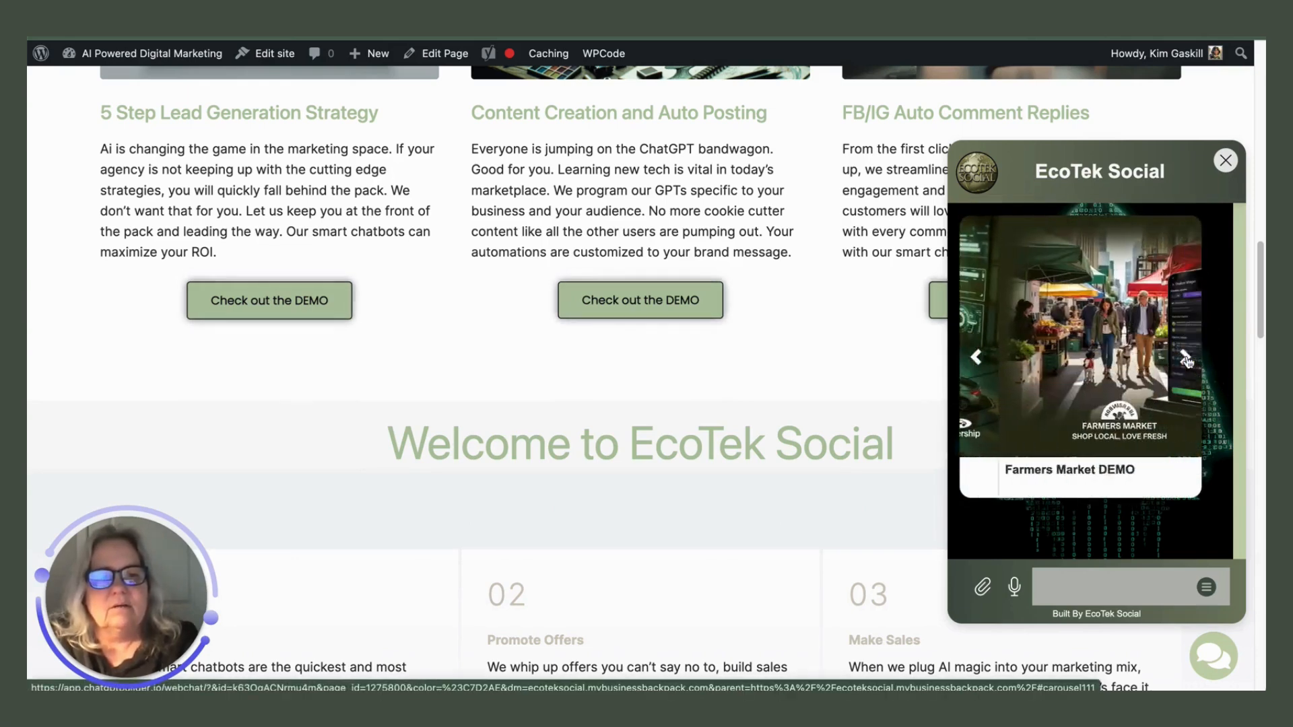
pyautogui.click(1188, 359)
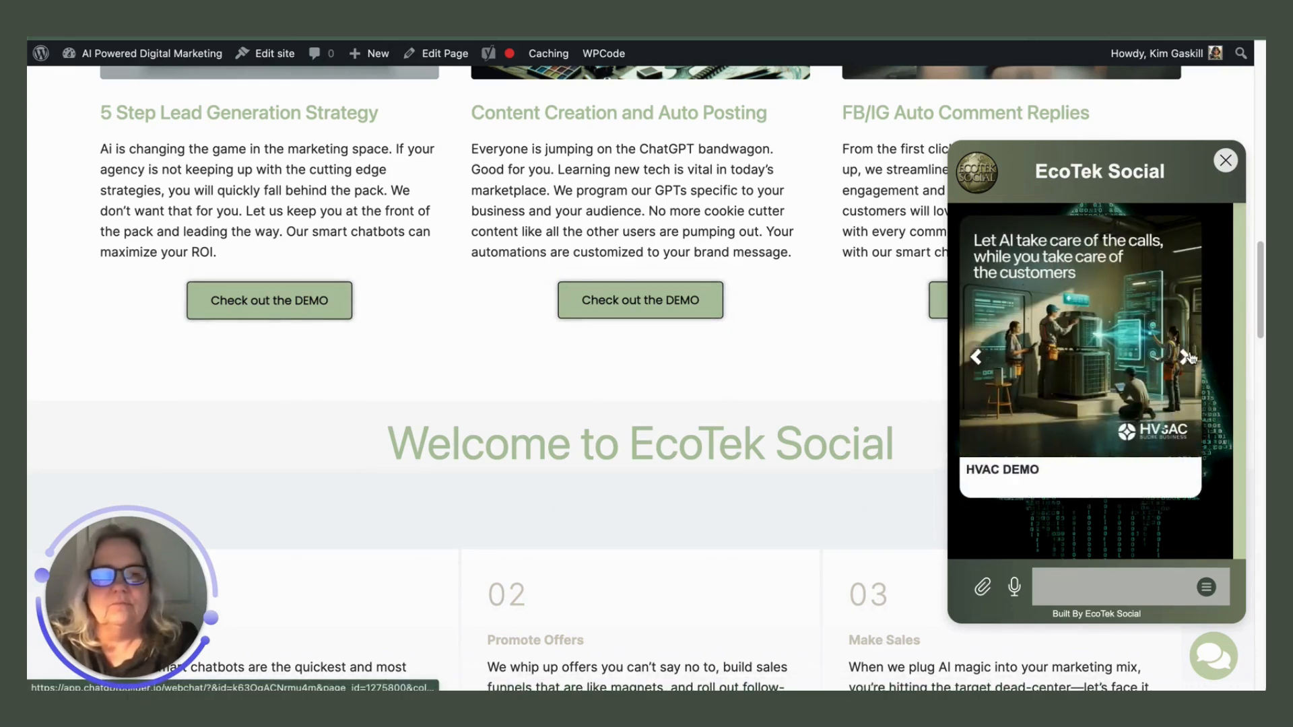
pyautogui.click(1225, 160)
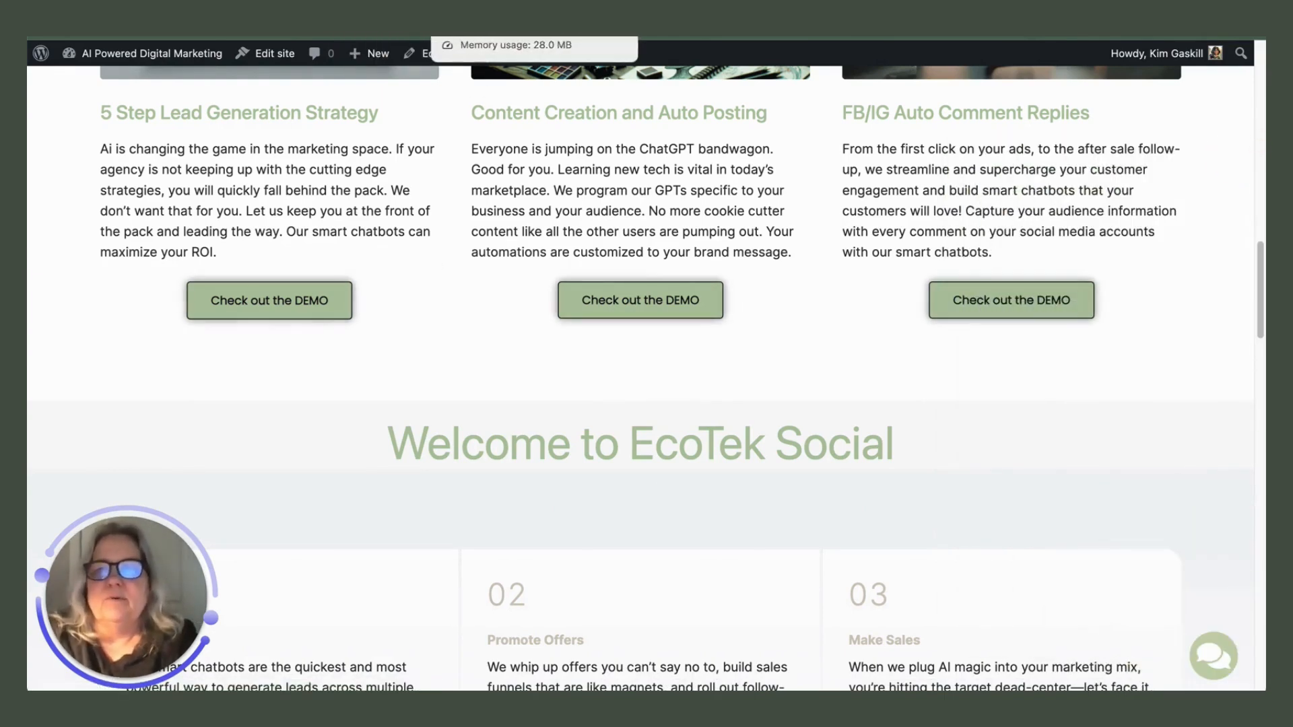
# - Switch to the chatbot builder dashboard and create a new Webchat account named "gallery of demos"
pyautogui.click(158, 58)
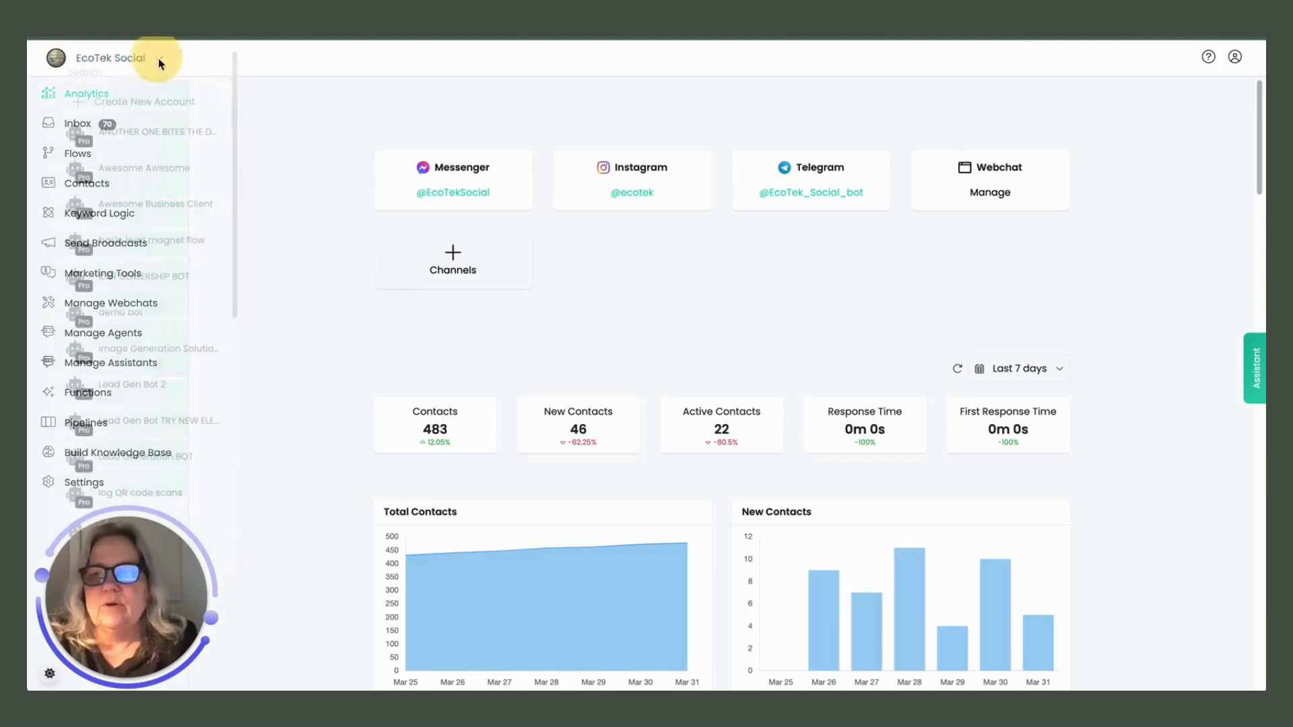
pyautogui.click(182, 108)
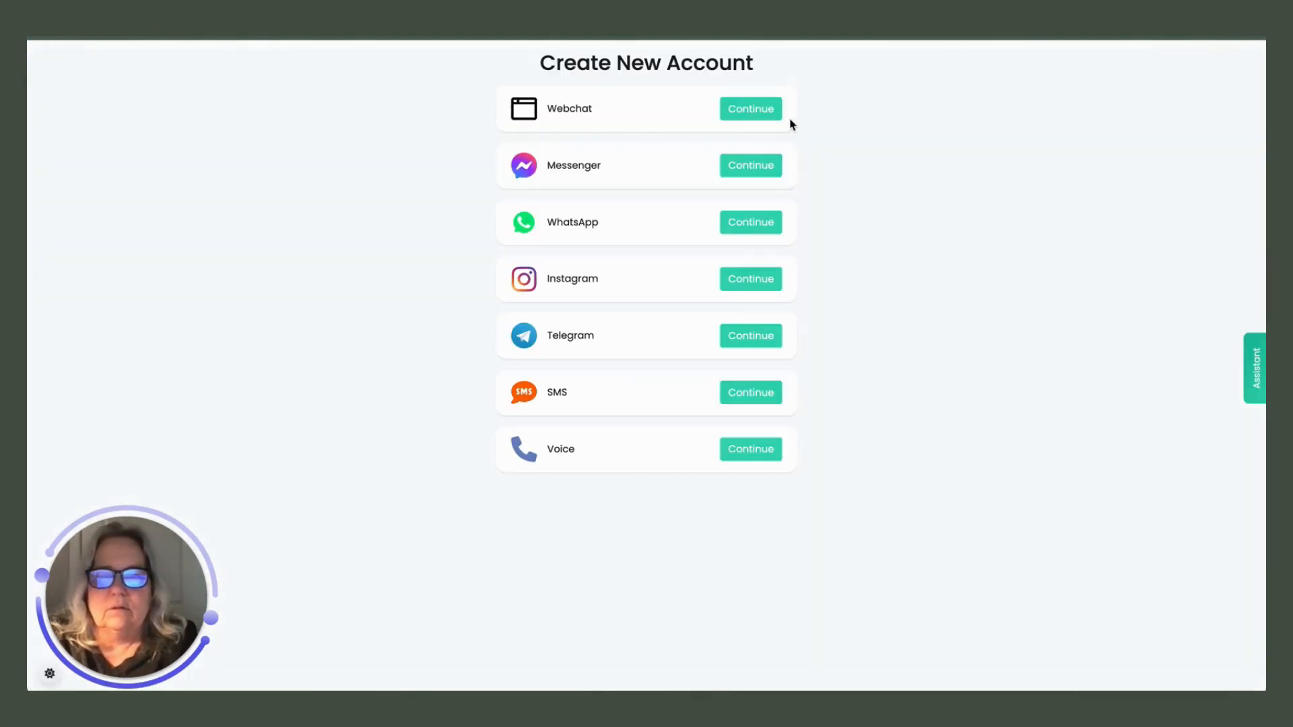
pyautogui.click(774, 113)
pyautogui.click(599, 172)
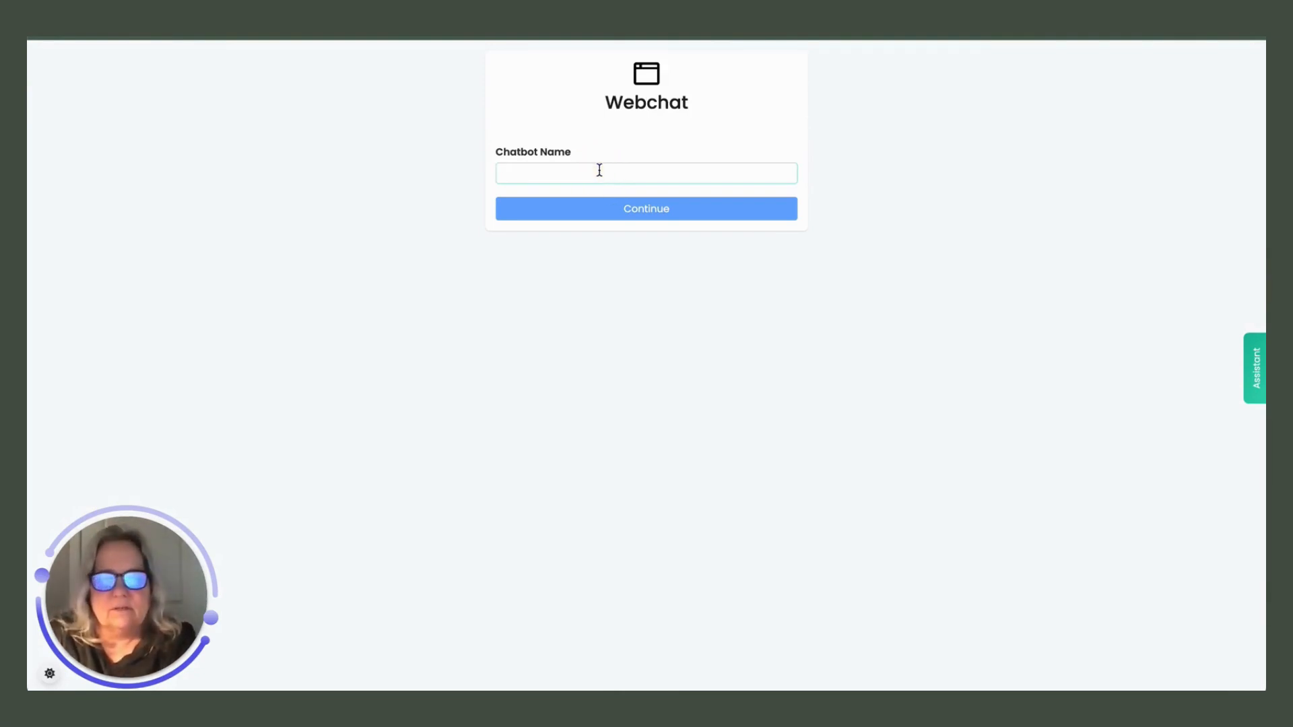
pyautogui.write('gallery of demos')
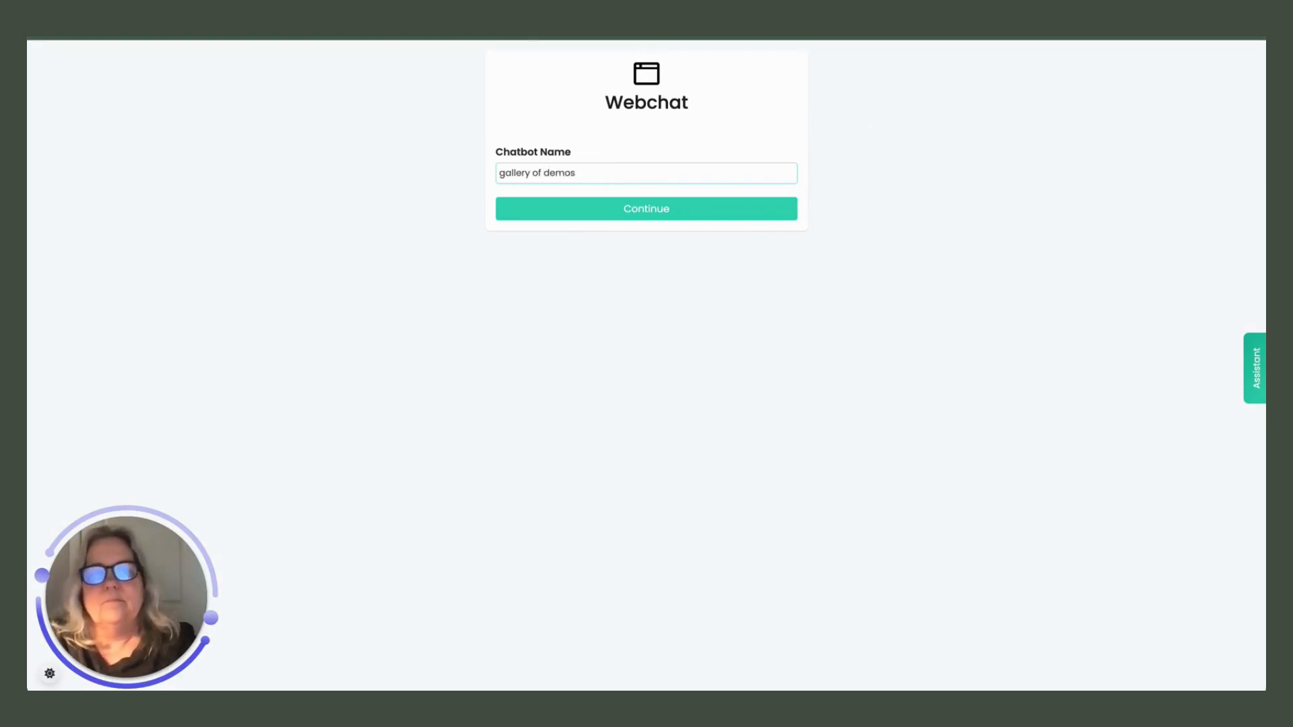
pyautogui.click(628, 210)
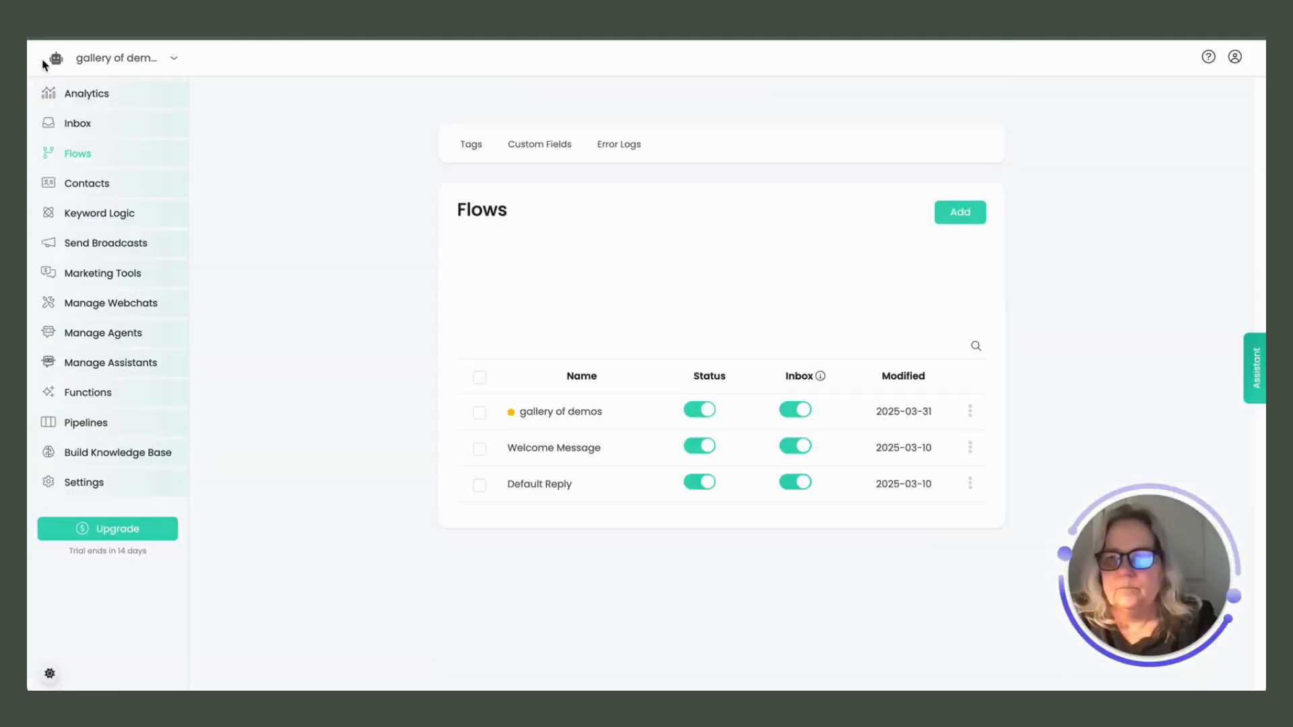
# - Add a webchat named "first" to the gallery of demos account and save it with its default settings
pyautogui.click(124, 303)
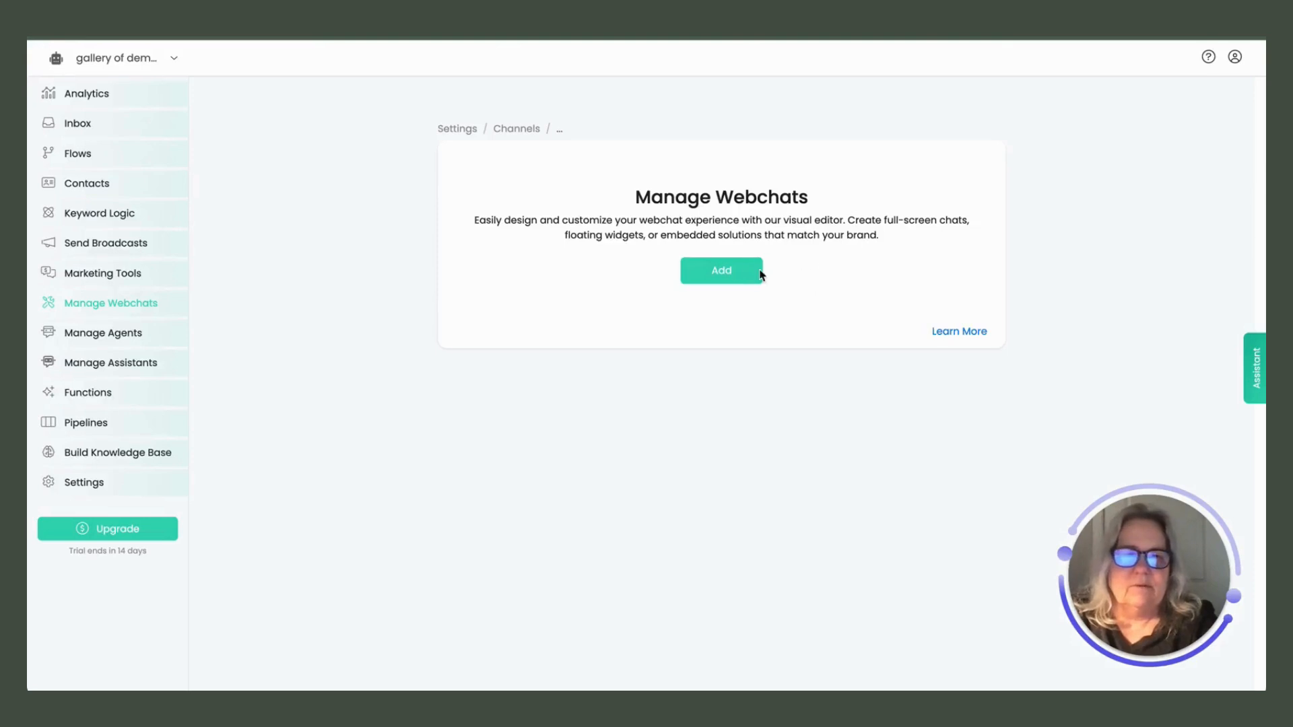
pyautogui.click(759, 271)
pyautogui.click(656, 129)
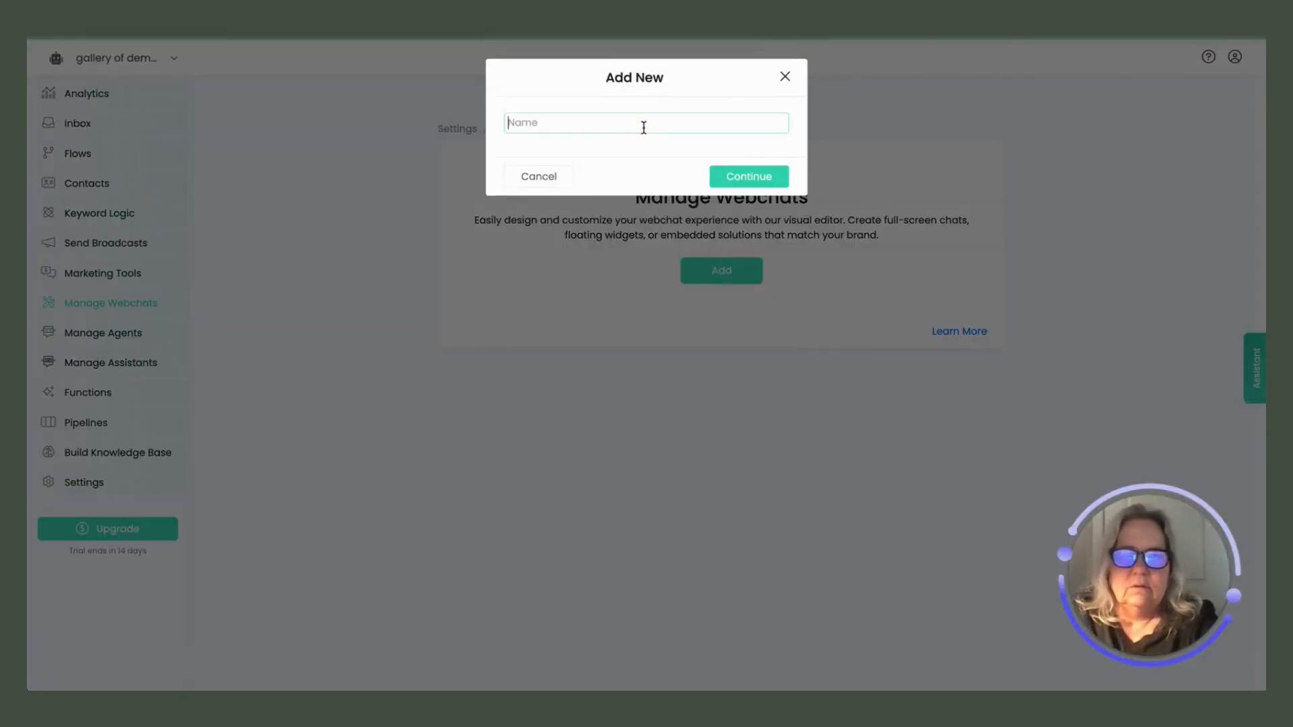
pyautogui.write('first')
pyautogui.press('Return')
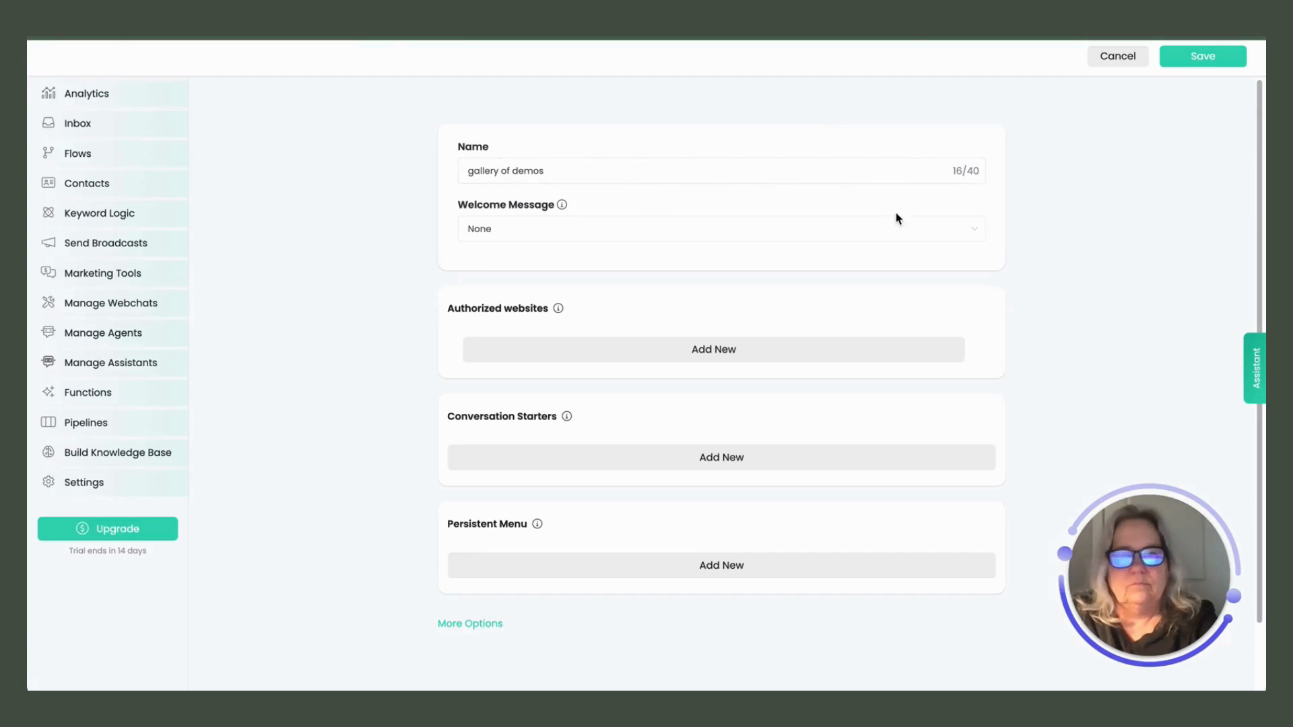
pyautogui.click(1201, 57)
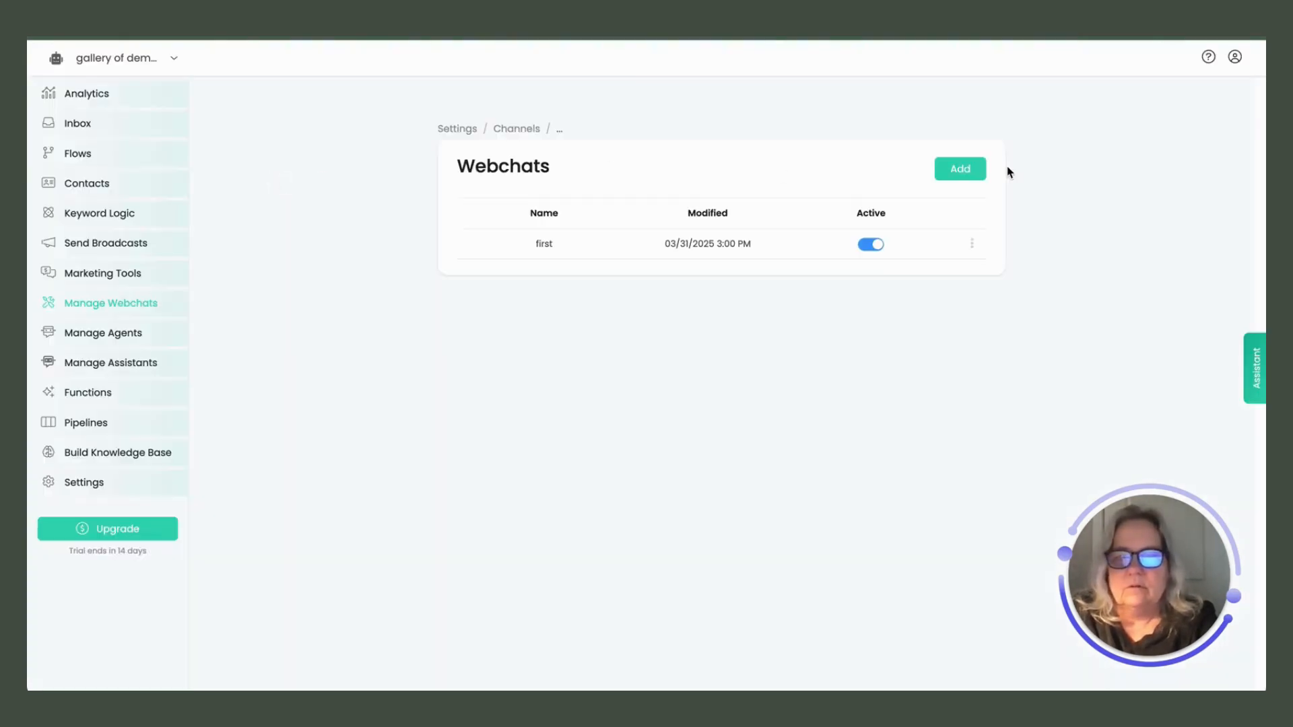
# - Add a second webchat named "two" and save it with its default settings
pyautogui.click(948, 172)
pyautogui.click(653, 122)
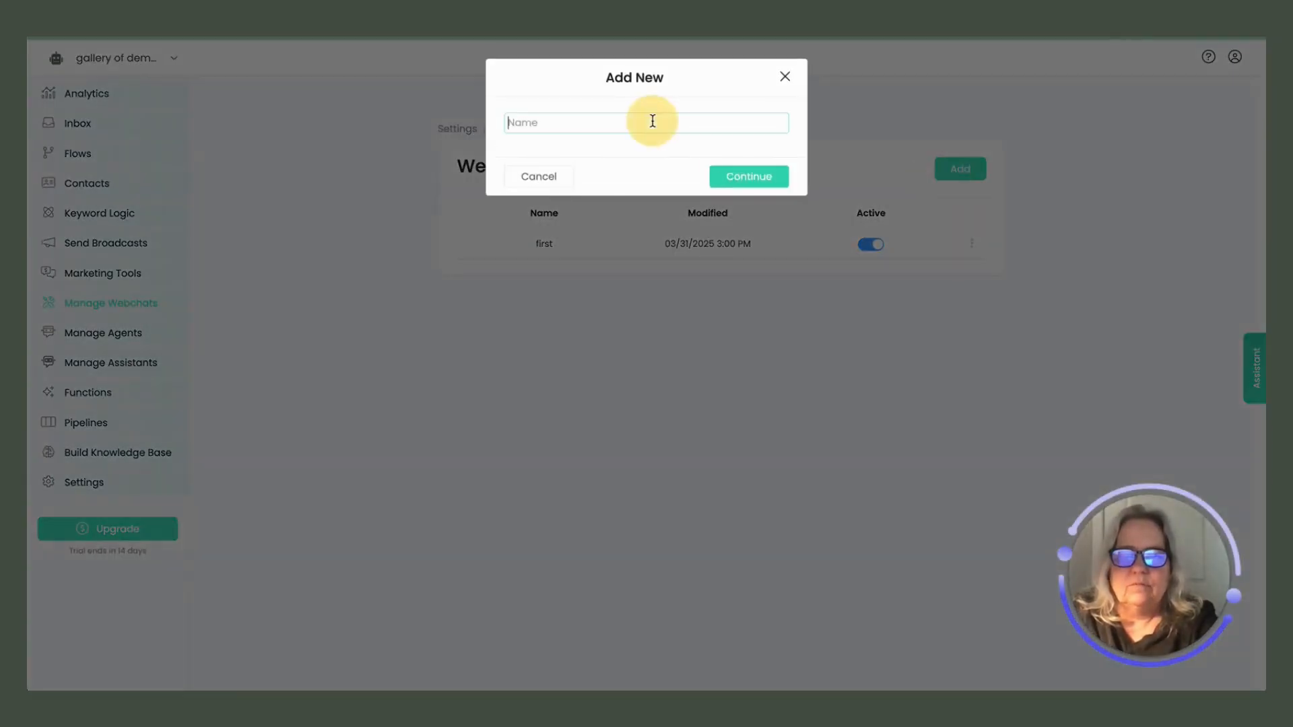
pyautogui.write('two')
pyautogui.press('Return')
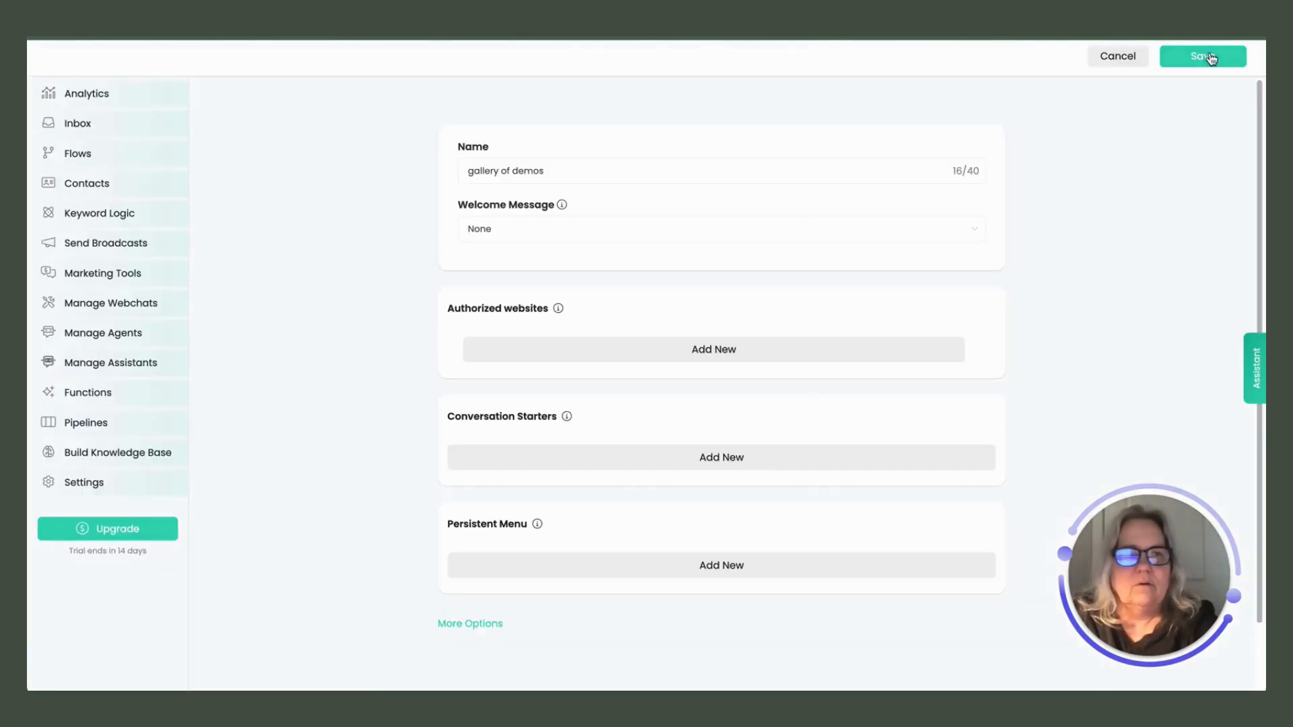
pyautogui.click(1197, 54)
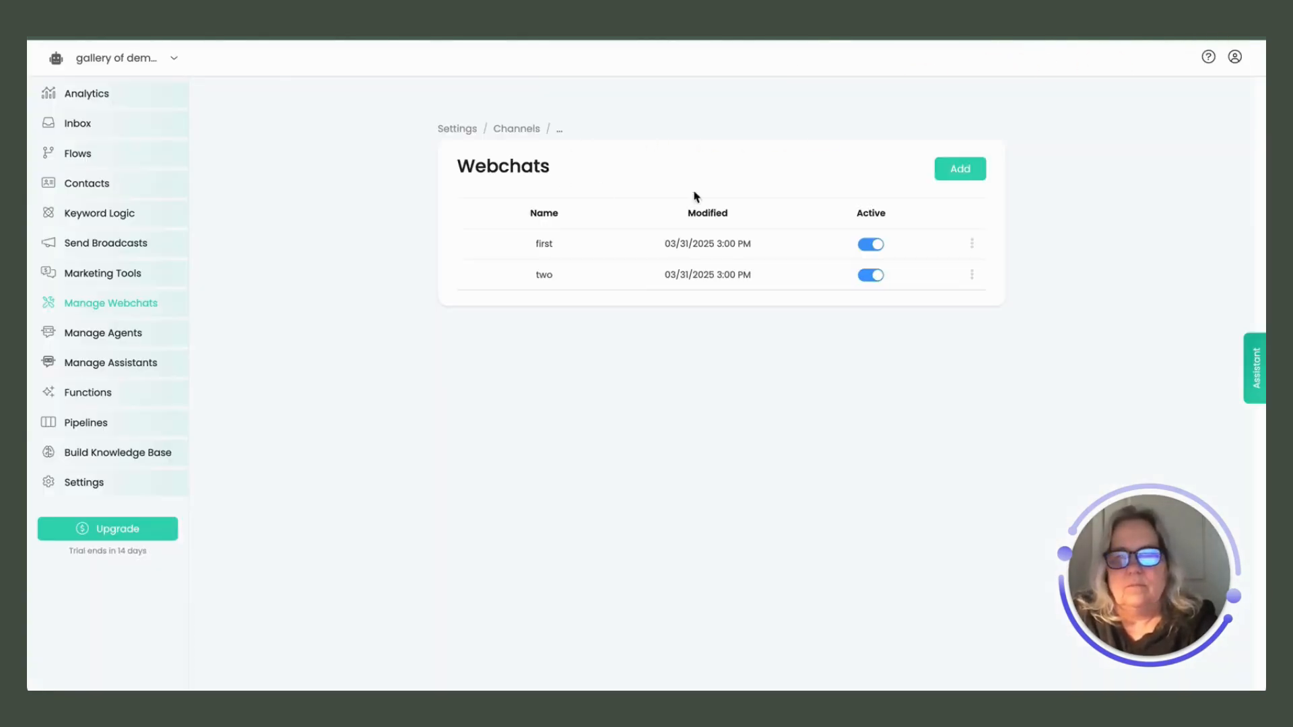
# - Add a third webchat named "three" and save it with its default settings
pyautogui.click(972, 176)
pyautogui.click(592, 128)
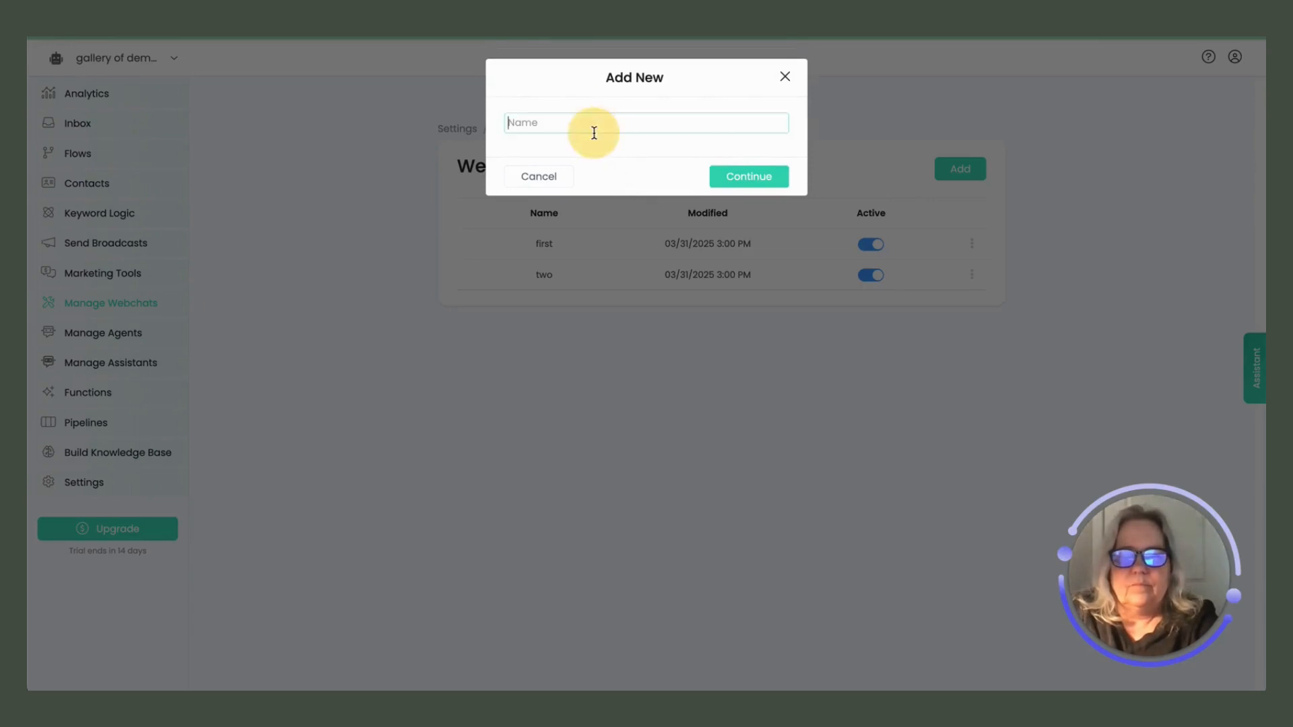
pyautogui.write('three')
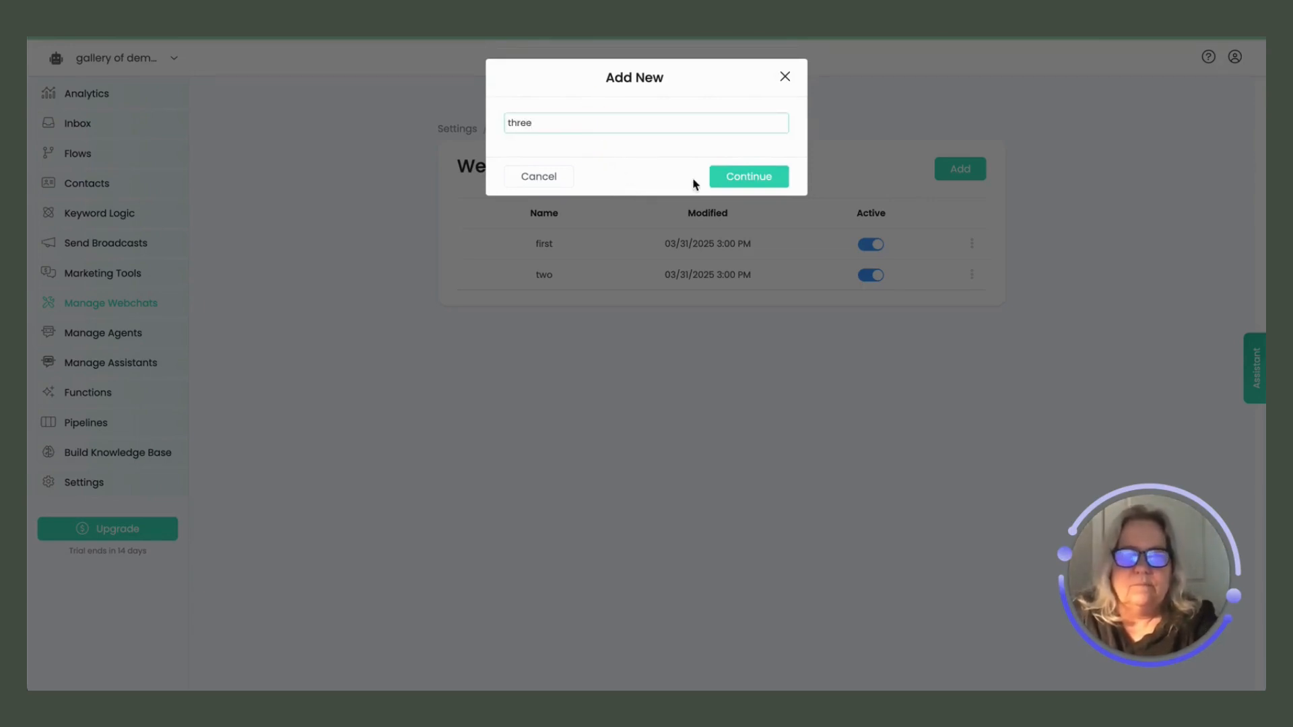
pyautogui.click(747, 176)
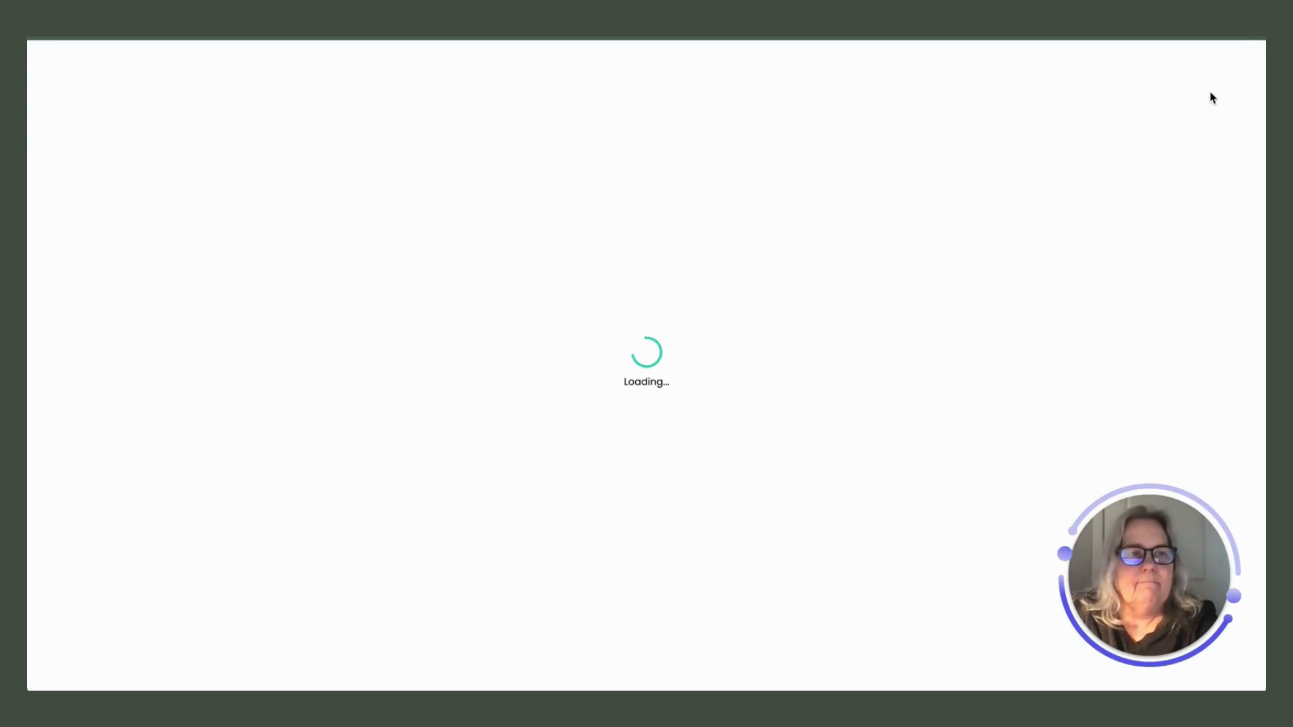
pyautogui.click(1205, 54)
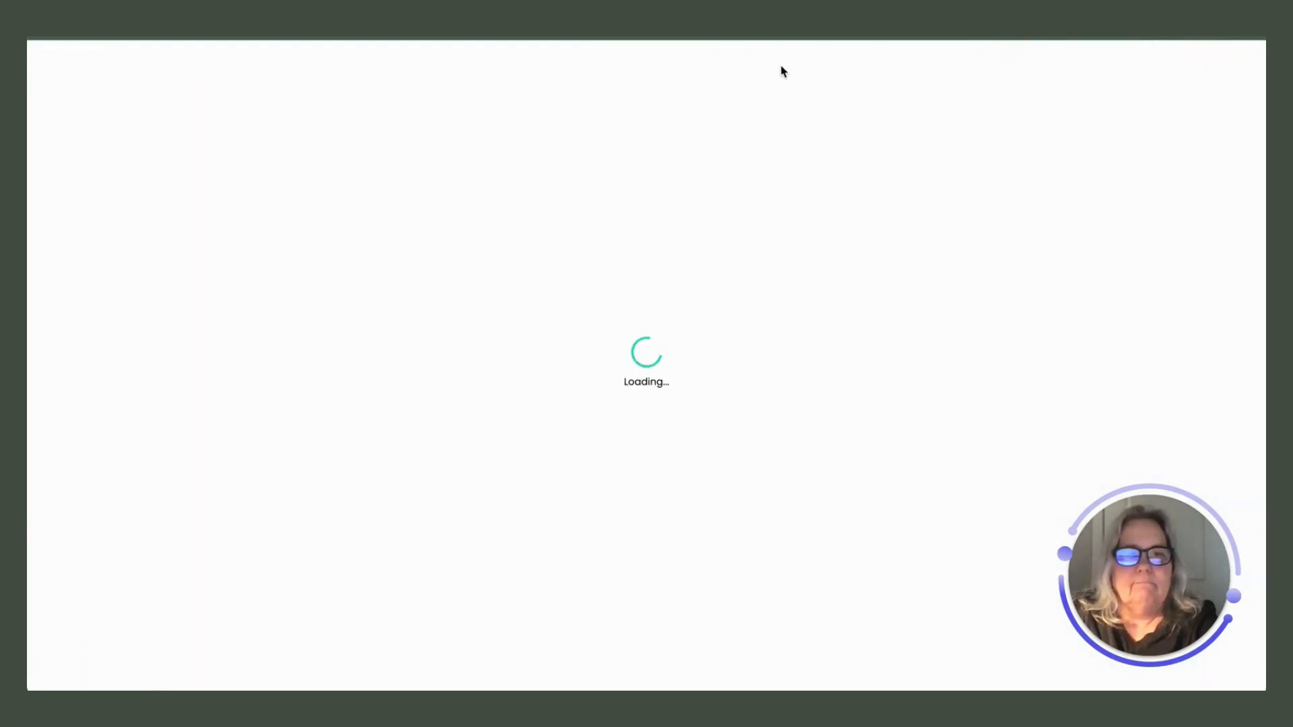
# - Add a fourth webchat named "four" and save it with its default settings
pyautogui.click(959, 169)
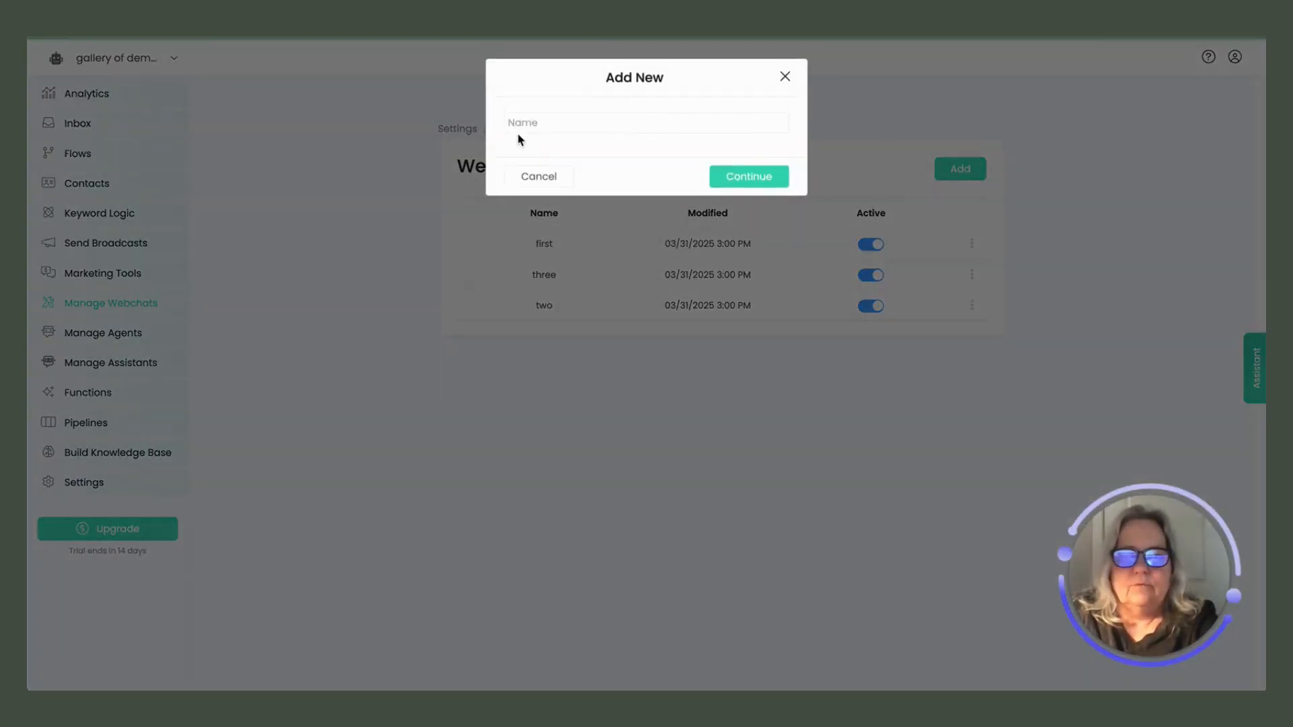
pyautogui.click(520, 123)
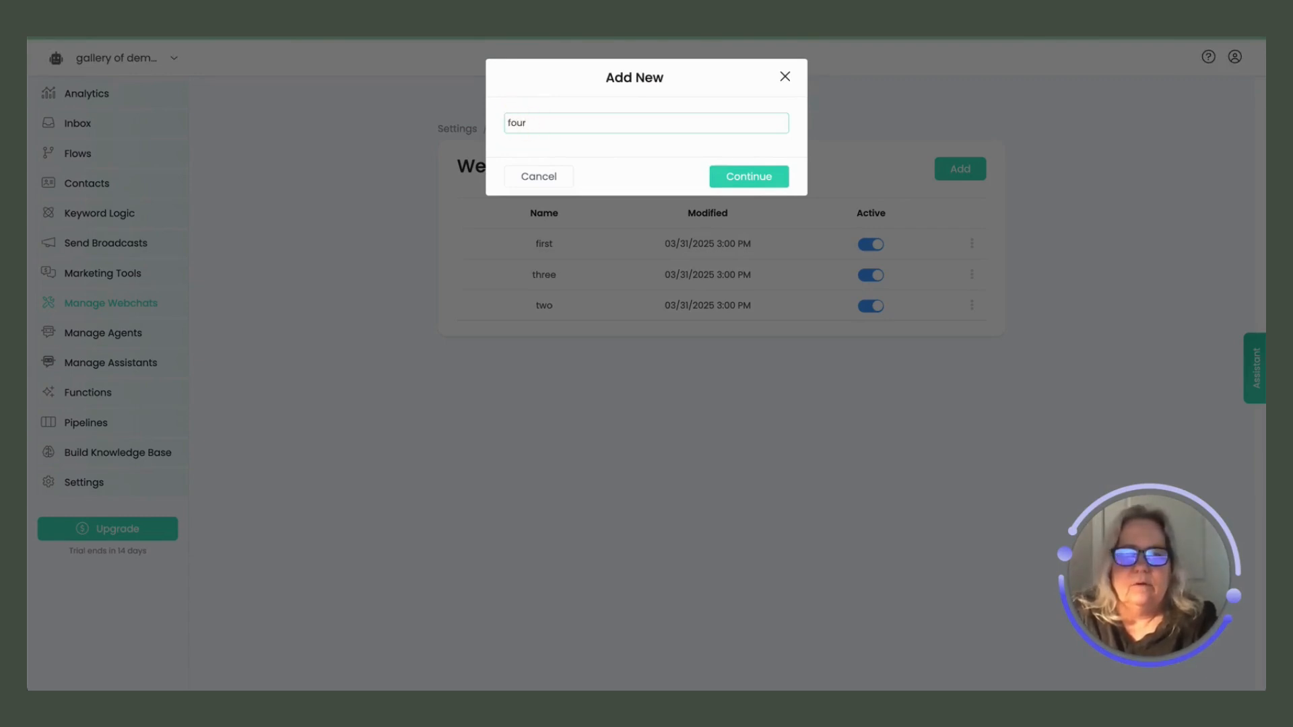
pyautogui.click(781, 174)
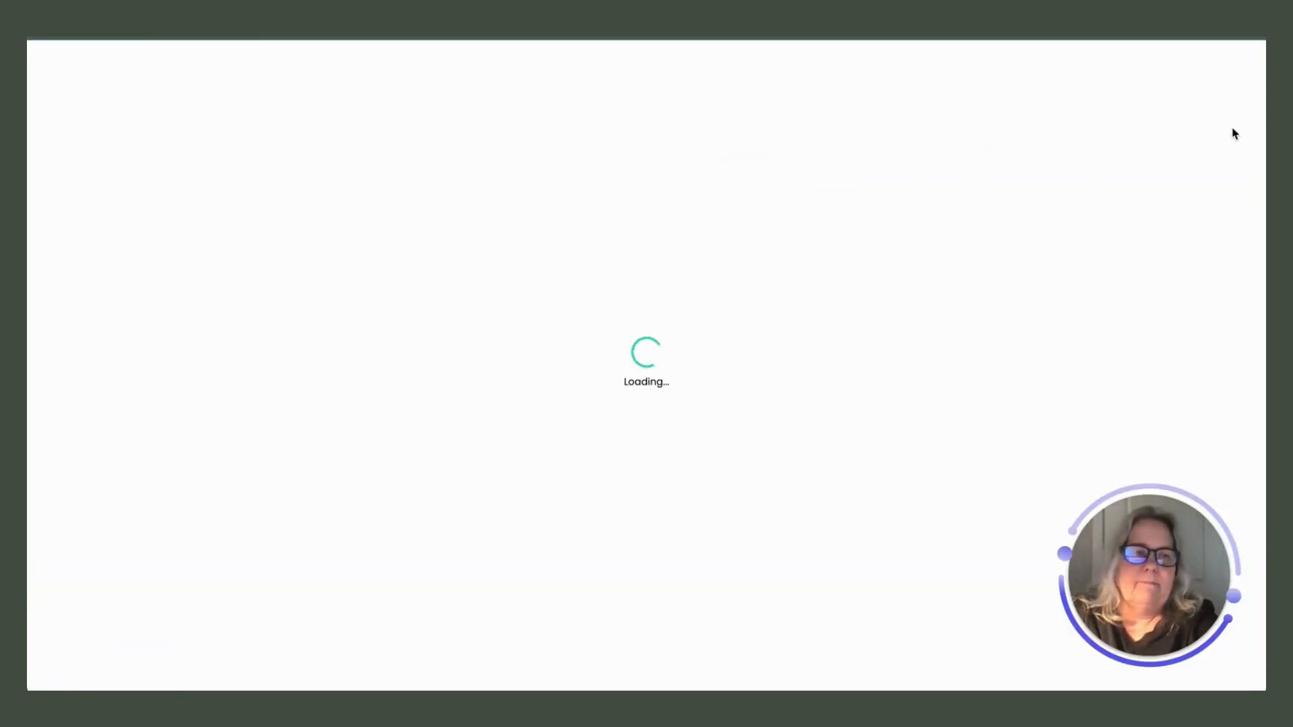
pyautogui.click(1225, 56)
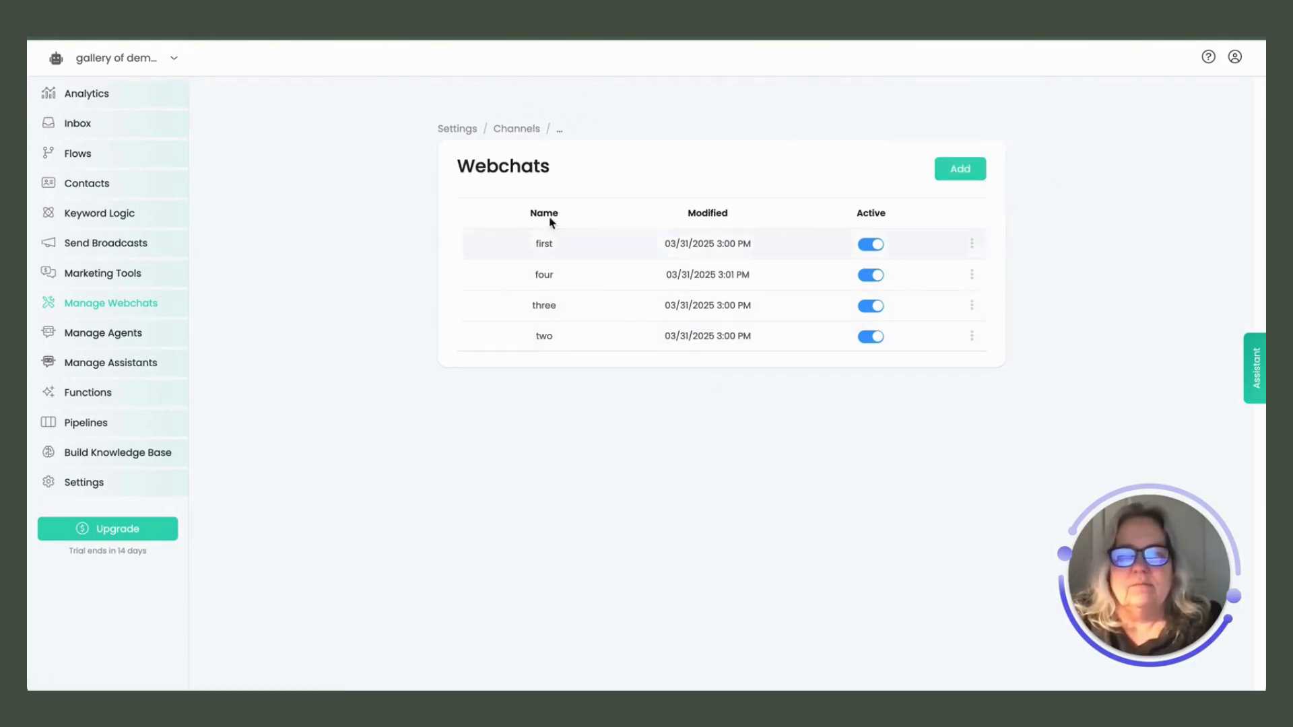
# - Create a new flow named "gallery of demos" in the account's flows
pyautogui.click(105, 157)
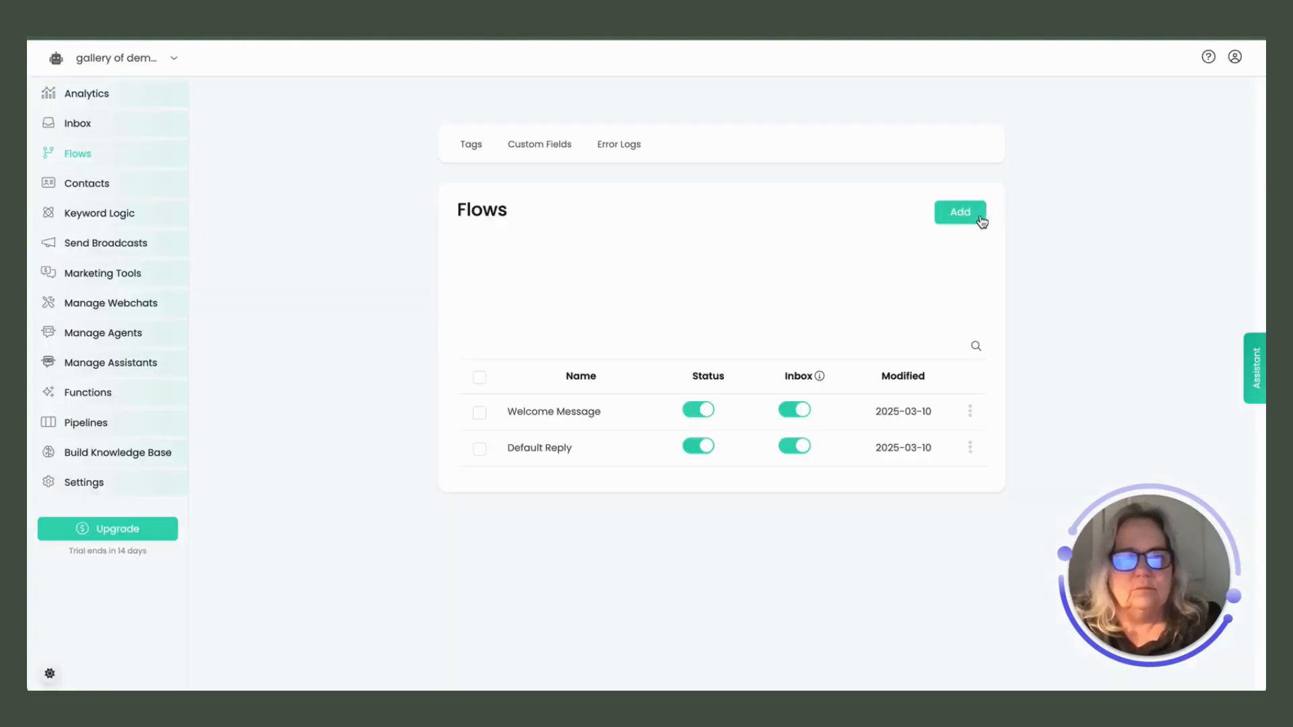
pyautogui.click(958, 210)
pyautogui.click(599, 121)
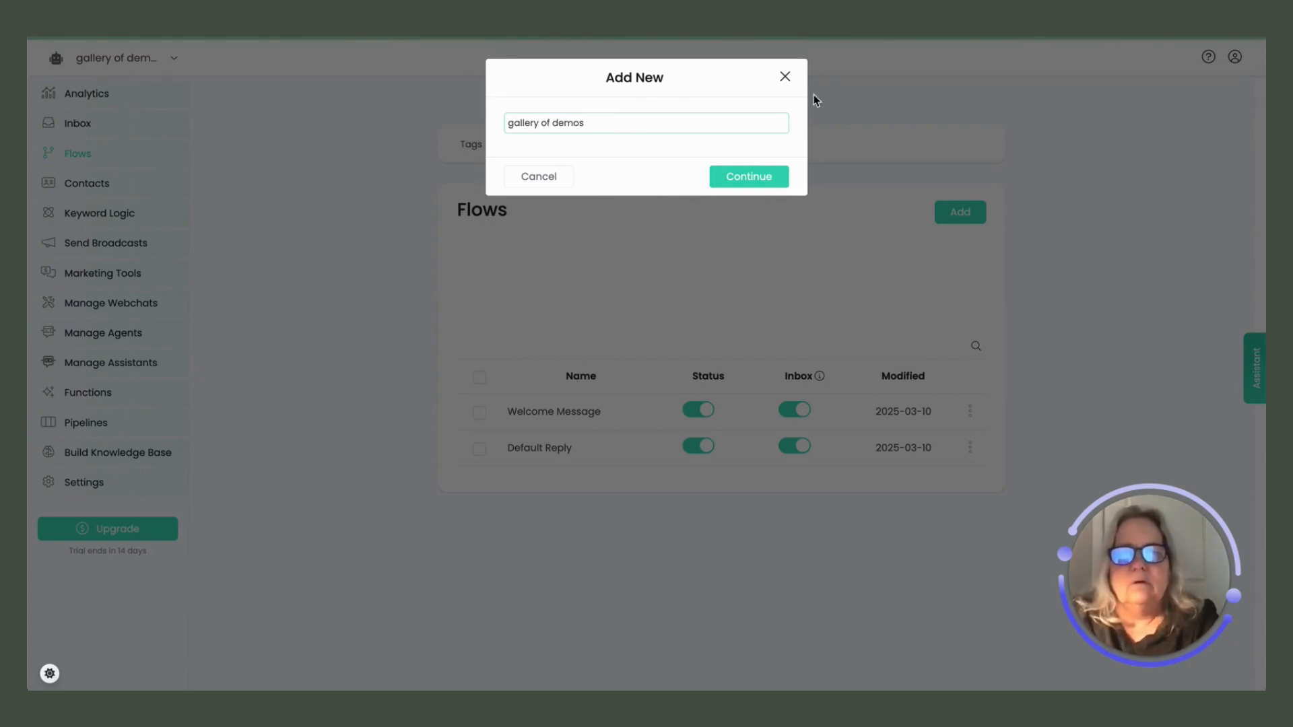
pyautogui.click(772, 178)
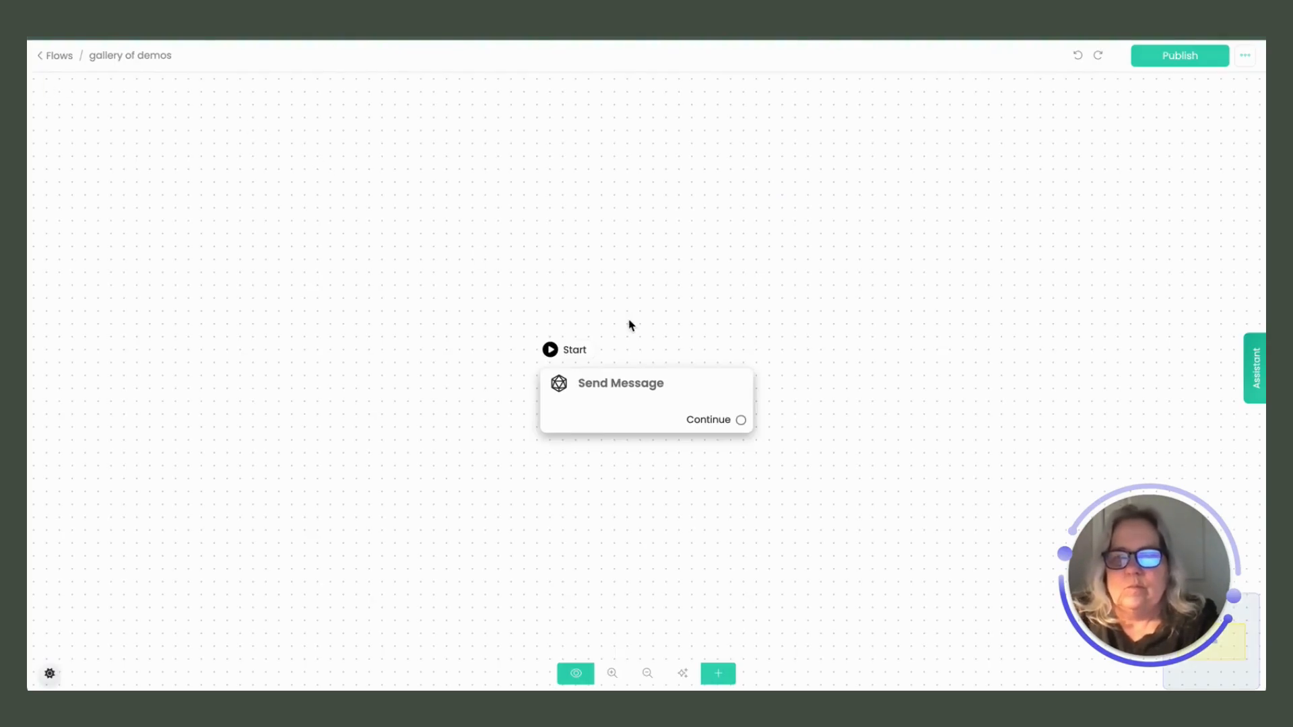
# - Add a carousel to the flow's starting Send Message block
pyautogui.click(631, 407)
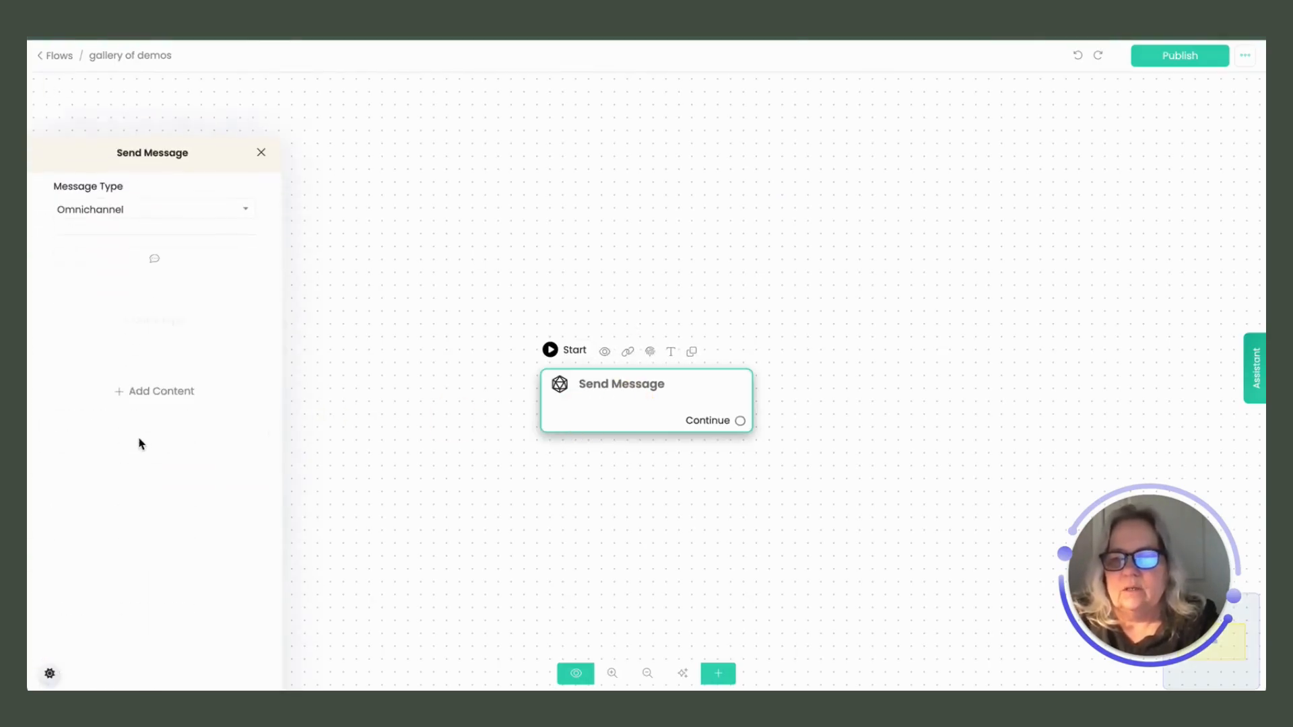
pyautogui.click(135, 330)
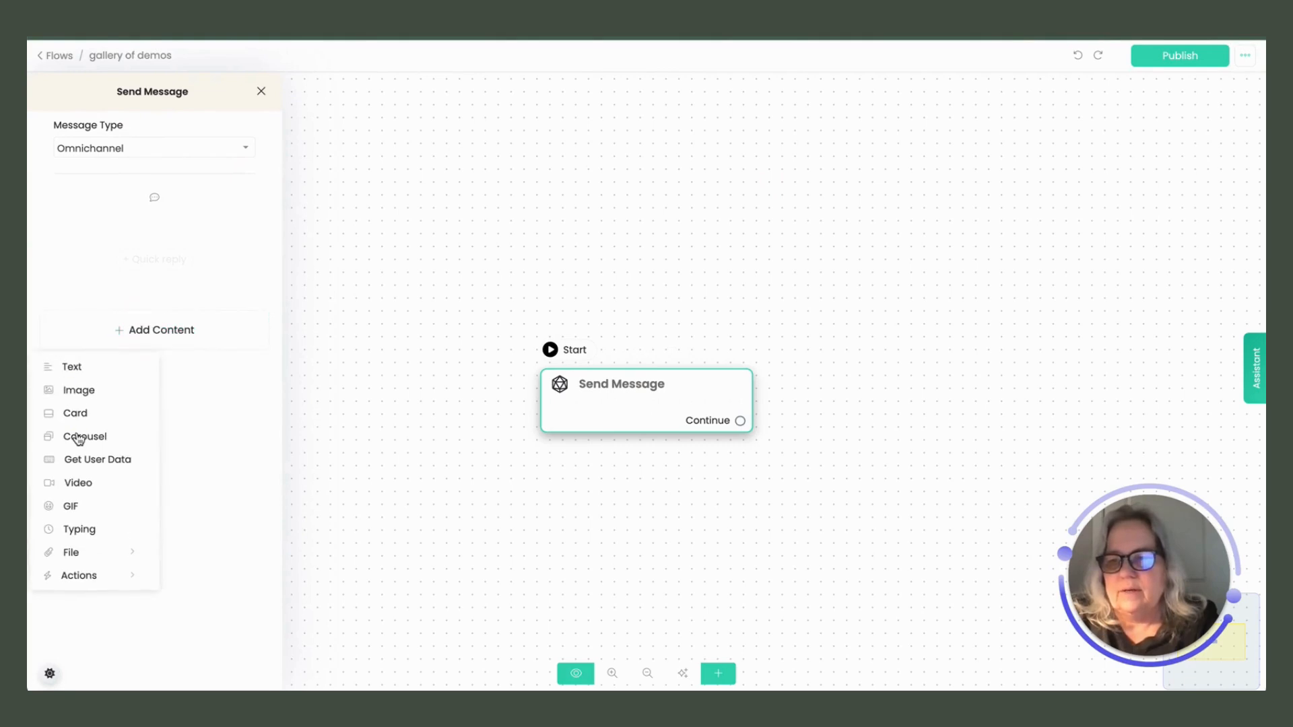
pyautogui.click(79, 437)
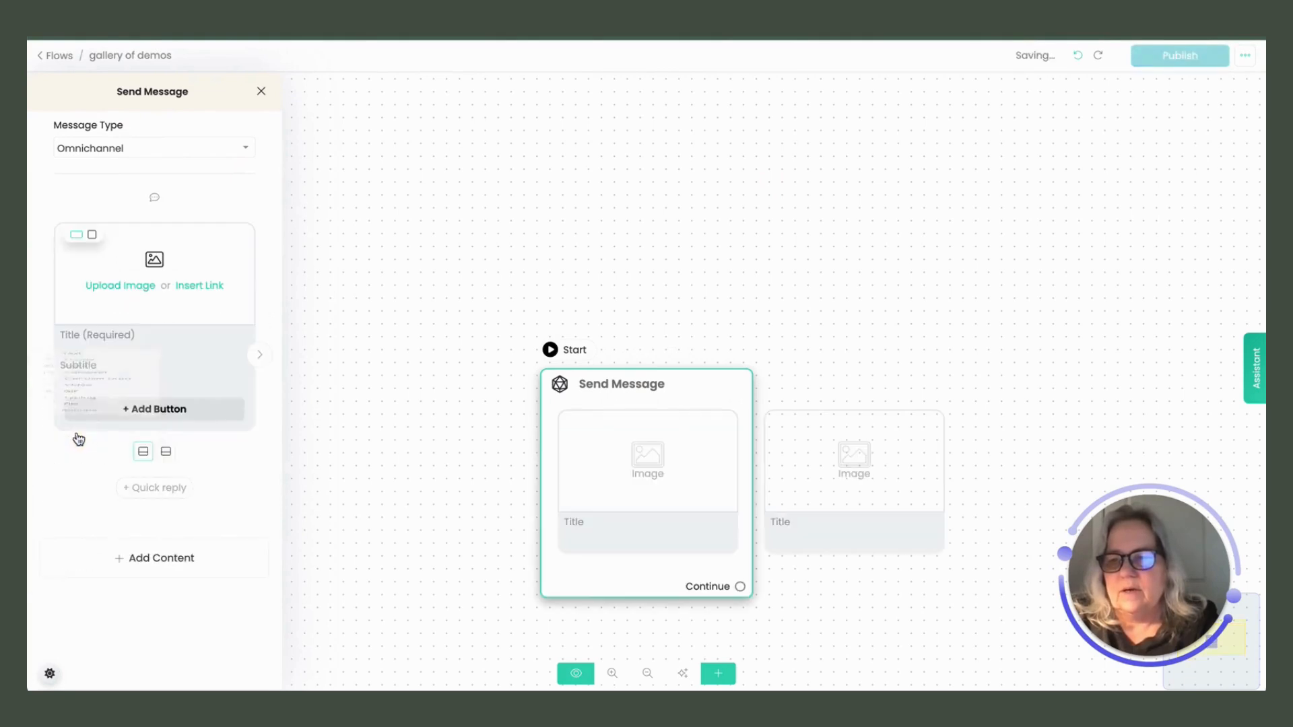
# - Upload the "5 Step Lead Gen Strategy" image from Downloads to the first carousel card
pyautogui.click(124, 295)
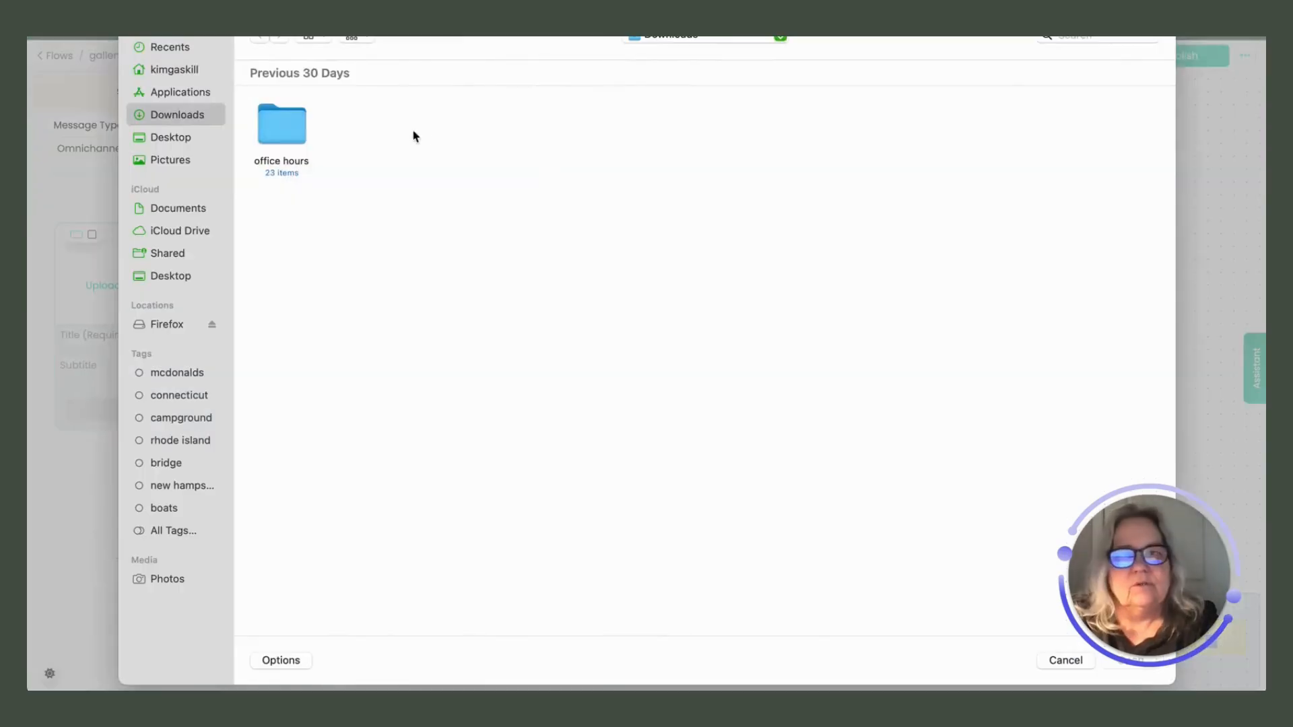
pyautogui.click(1119, 72)
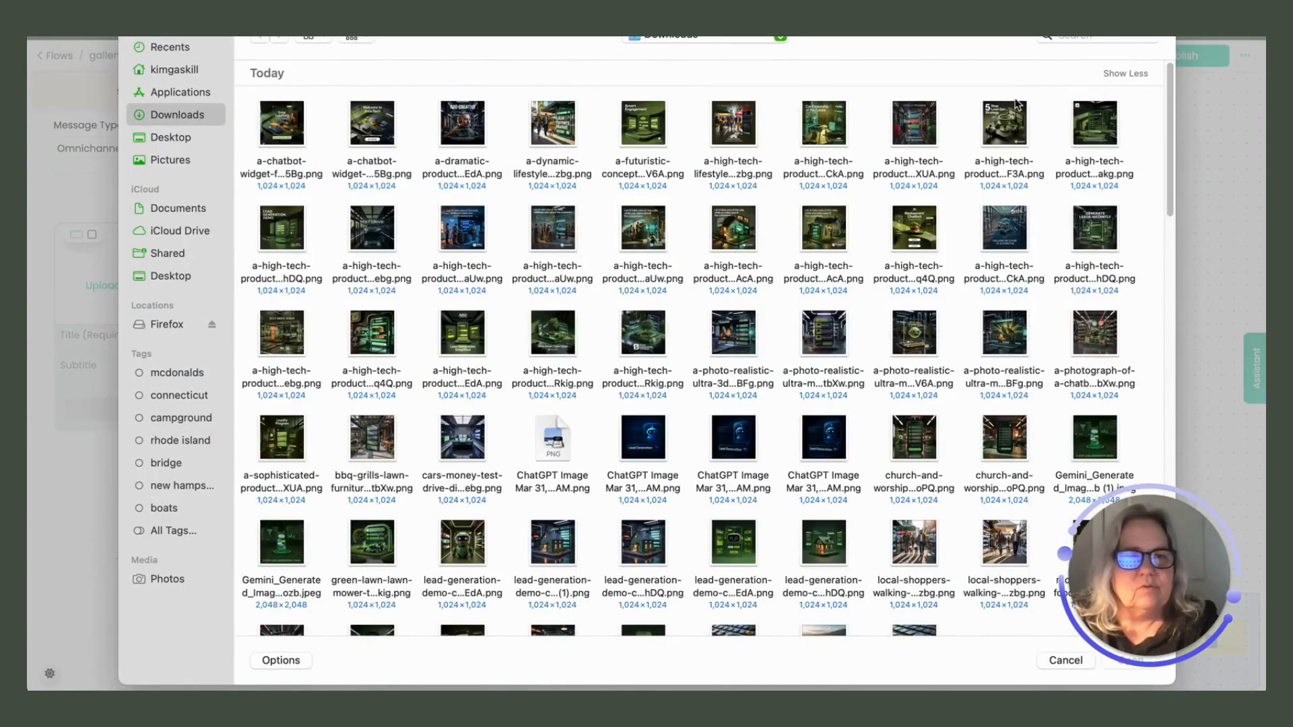
pyautogui.click(1002, 115)
pyautogui.doubleClick(1002, 114)
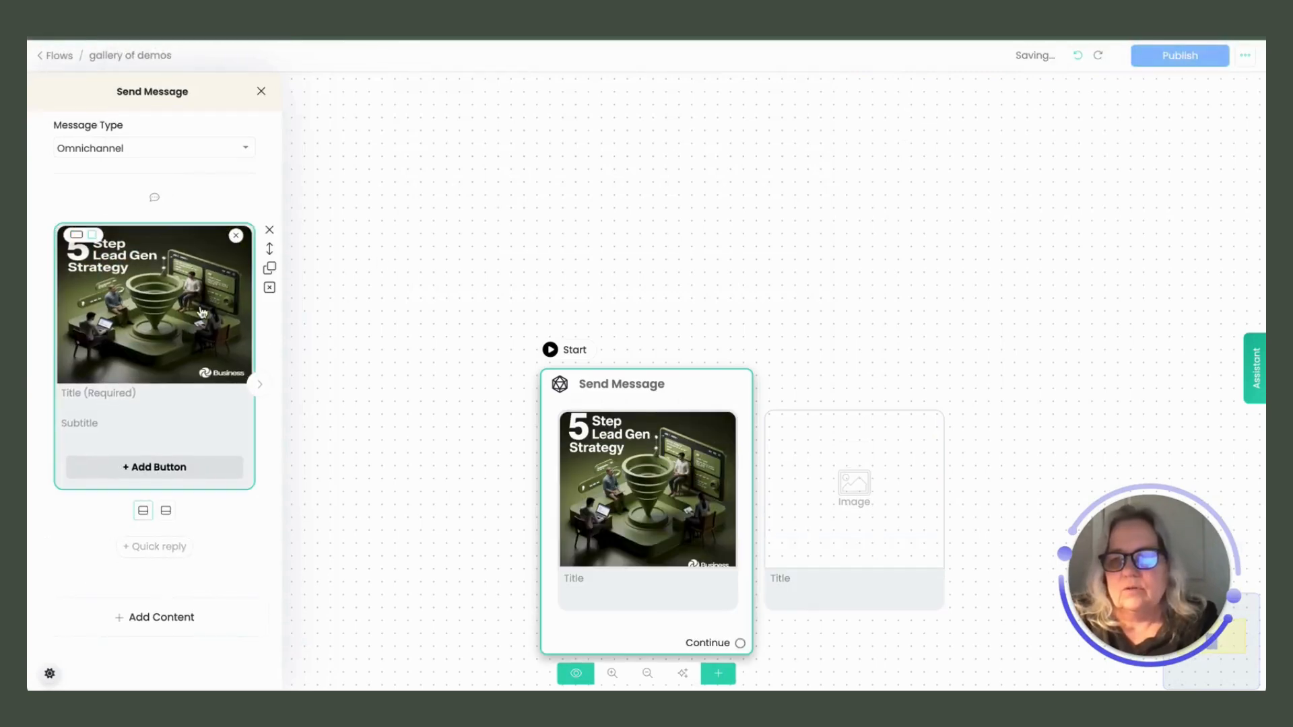
# - Upload the "Discover the Future of Automotive" image to the second carousel card in square format
pyautogui.click(259, 384)
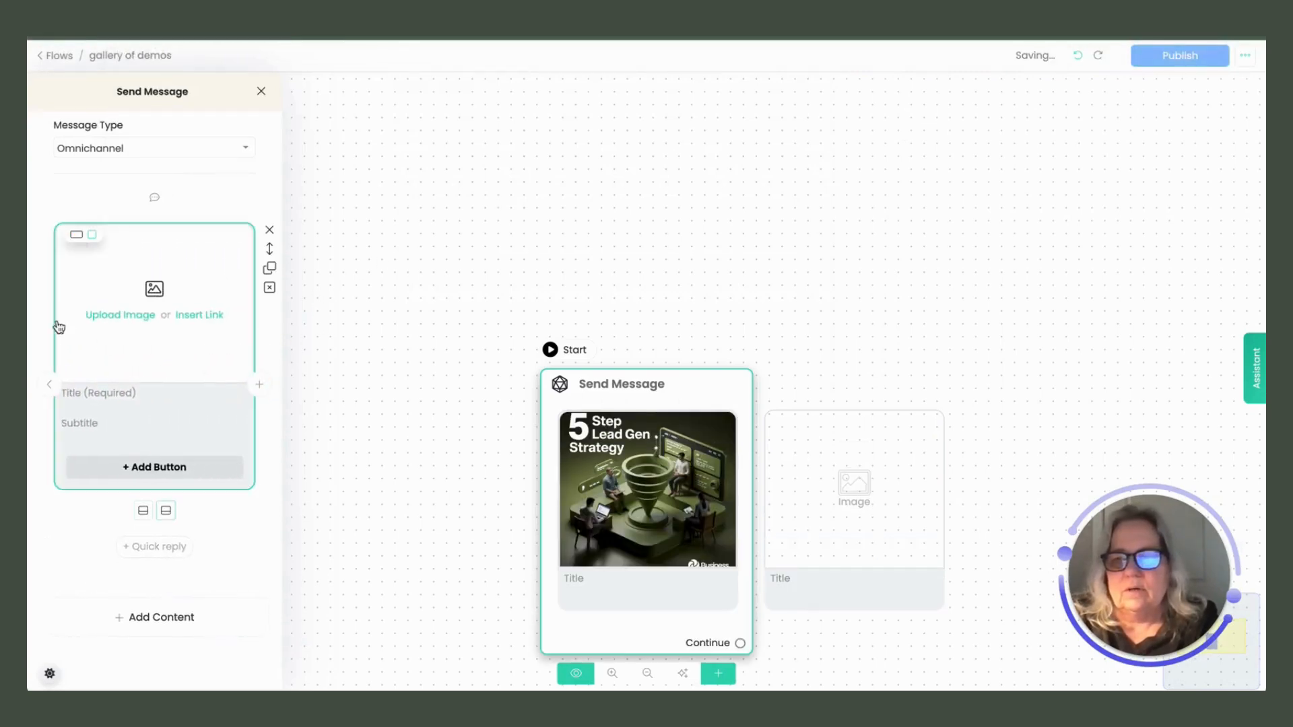
pyautogui.click(127, 319)
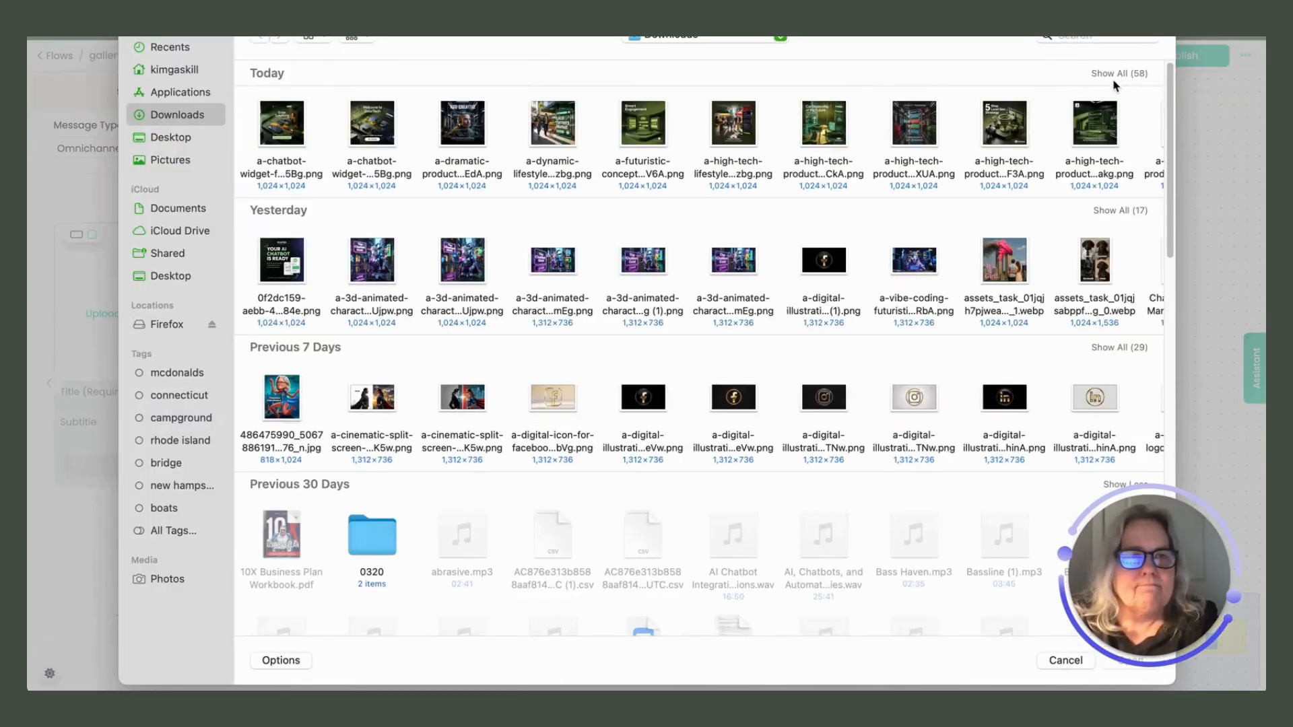
pyautogui.click(1118, 73)
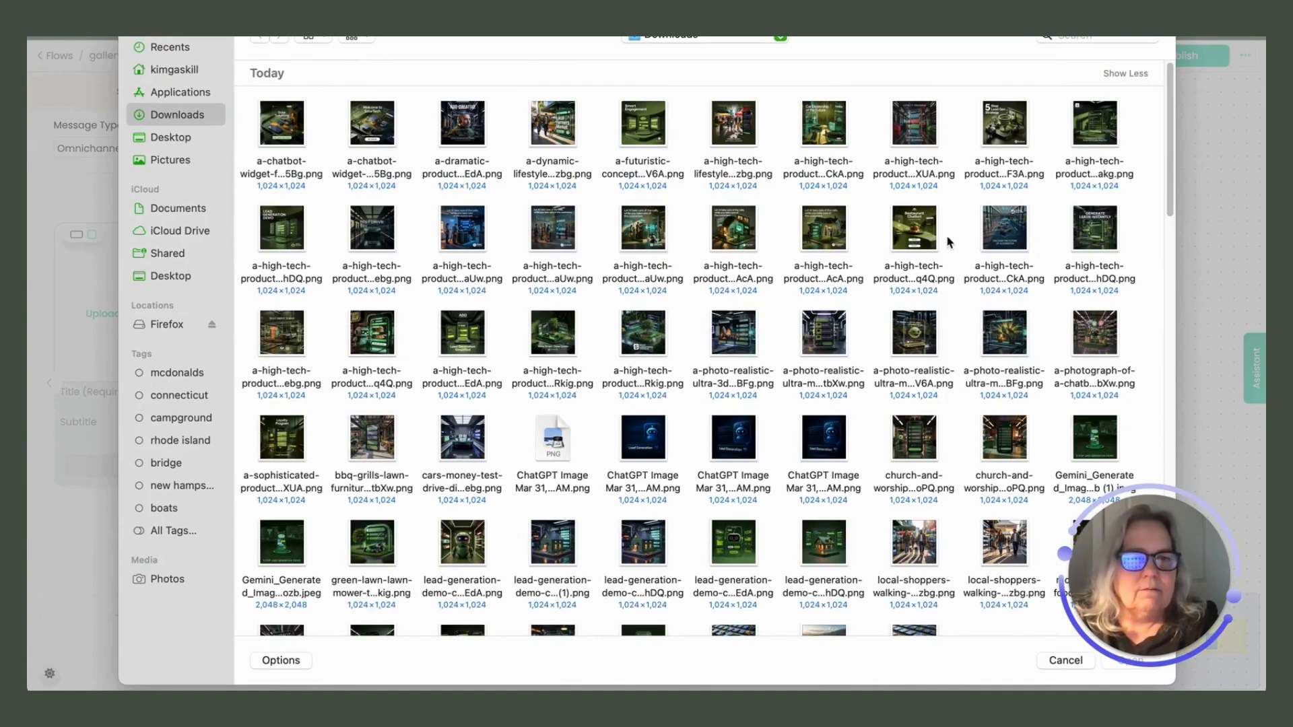
pyautogui.doubleClick(996, 241)
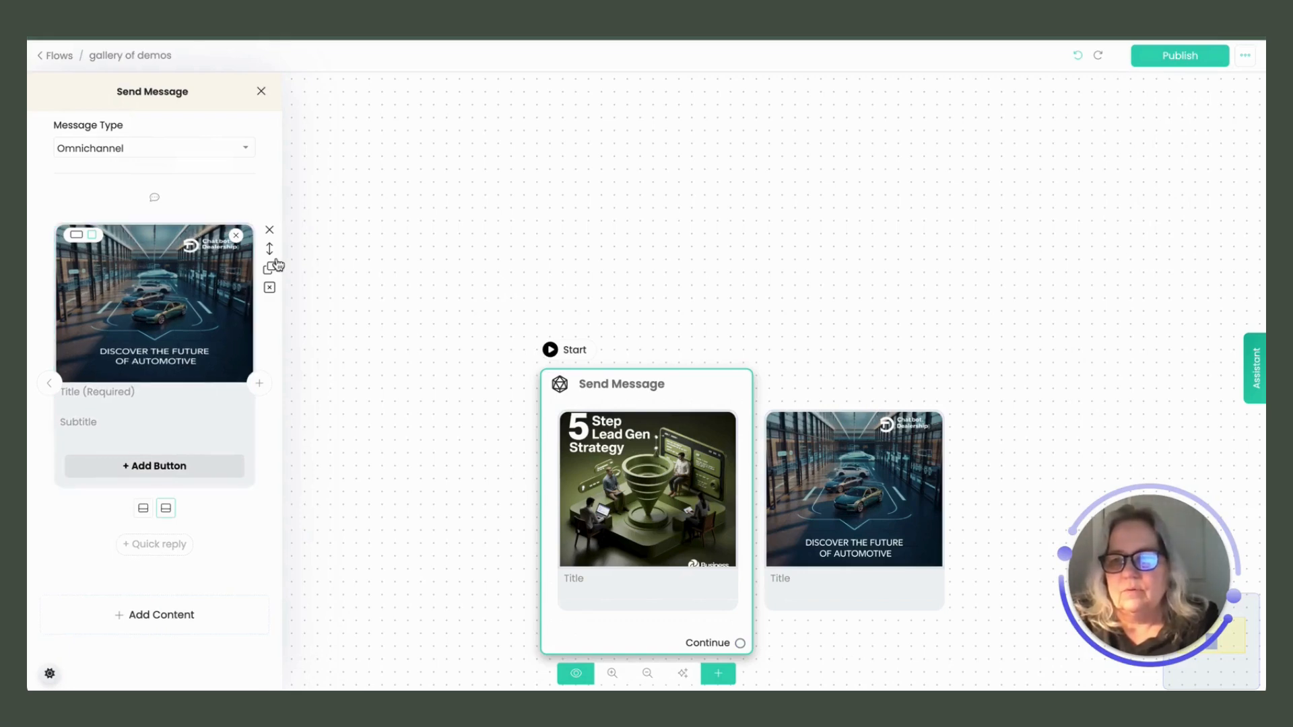
pyautogui.click(94, 235)
# - Add a third carousel card and upload the farmers market "Connect local vendors" image to it
pyautogui.click(258, 384)
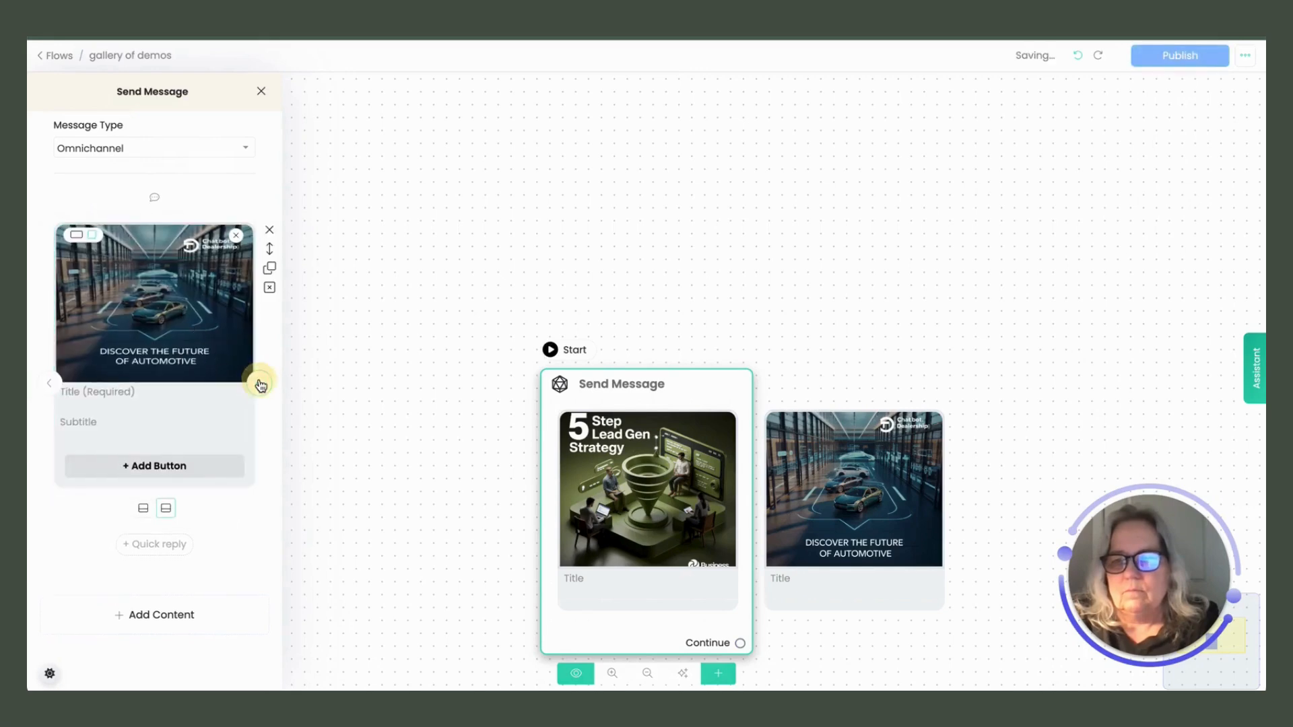
pyautogui.click(147, 314)
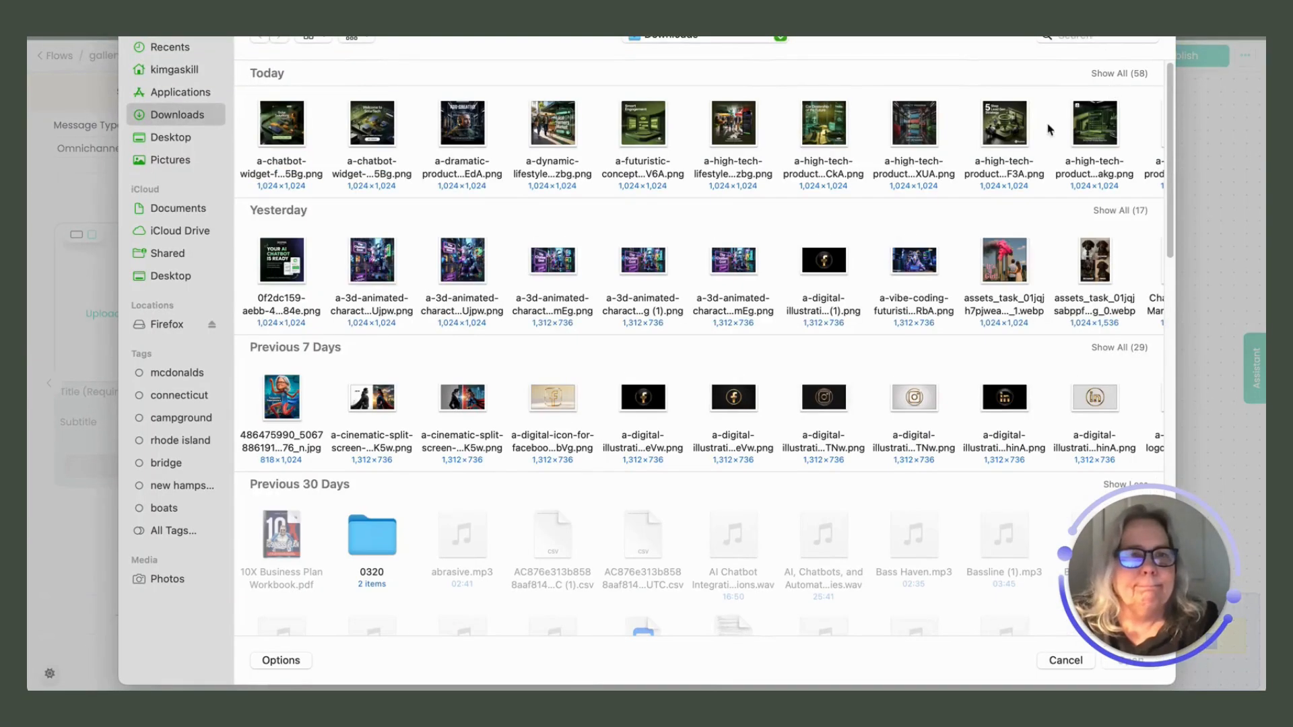
pyautogui.doubleClick(1096, 128)
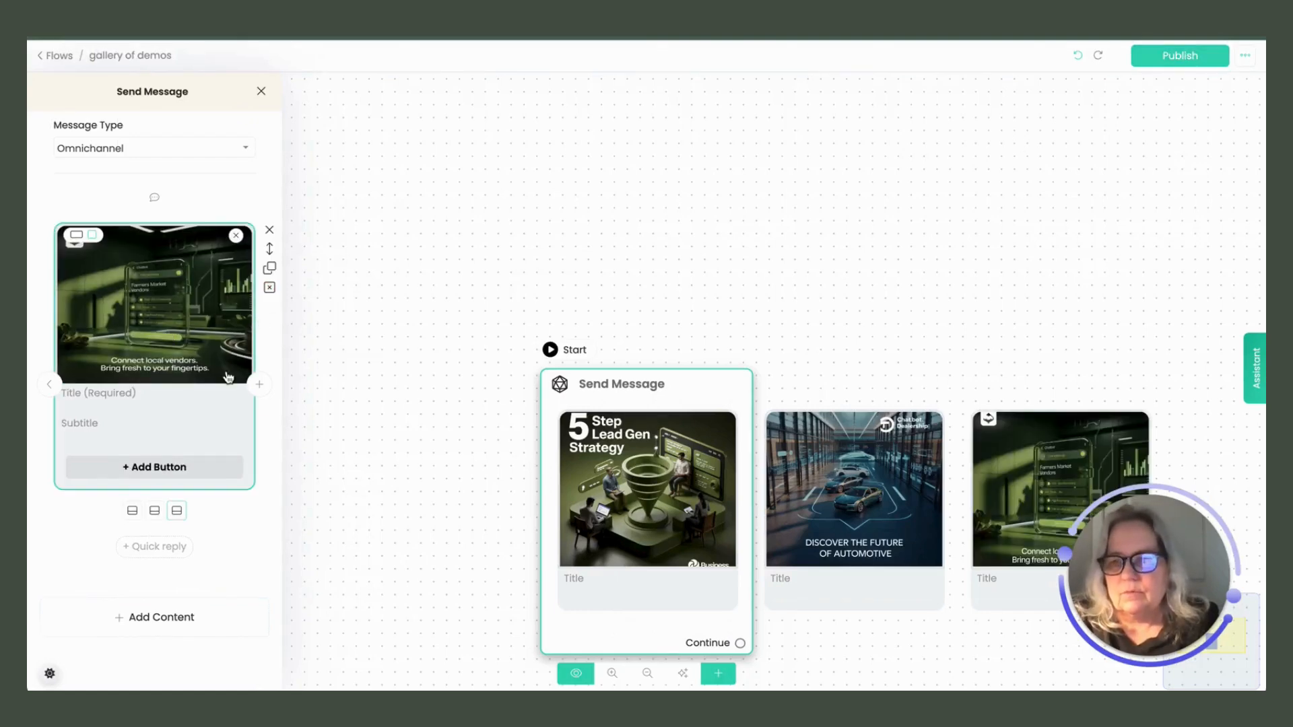
# - Add a fourth carousel card and upload the "Loyalty Program" image to it
pyautogui.click(258, 384)
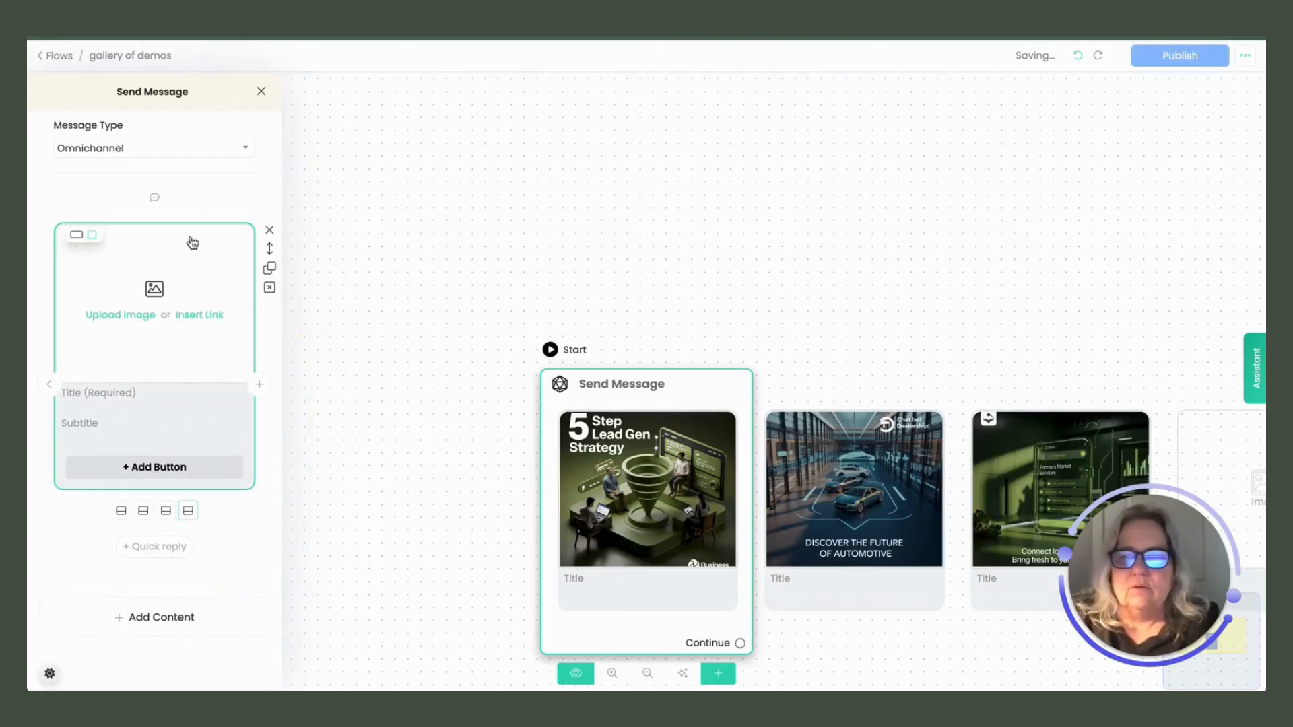
pyautogui.click(111, 315)
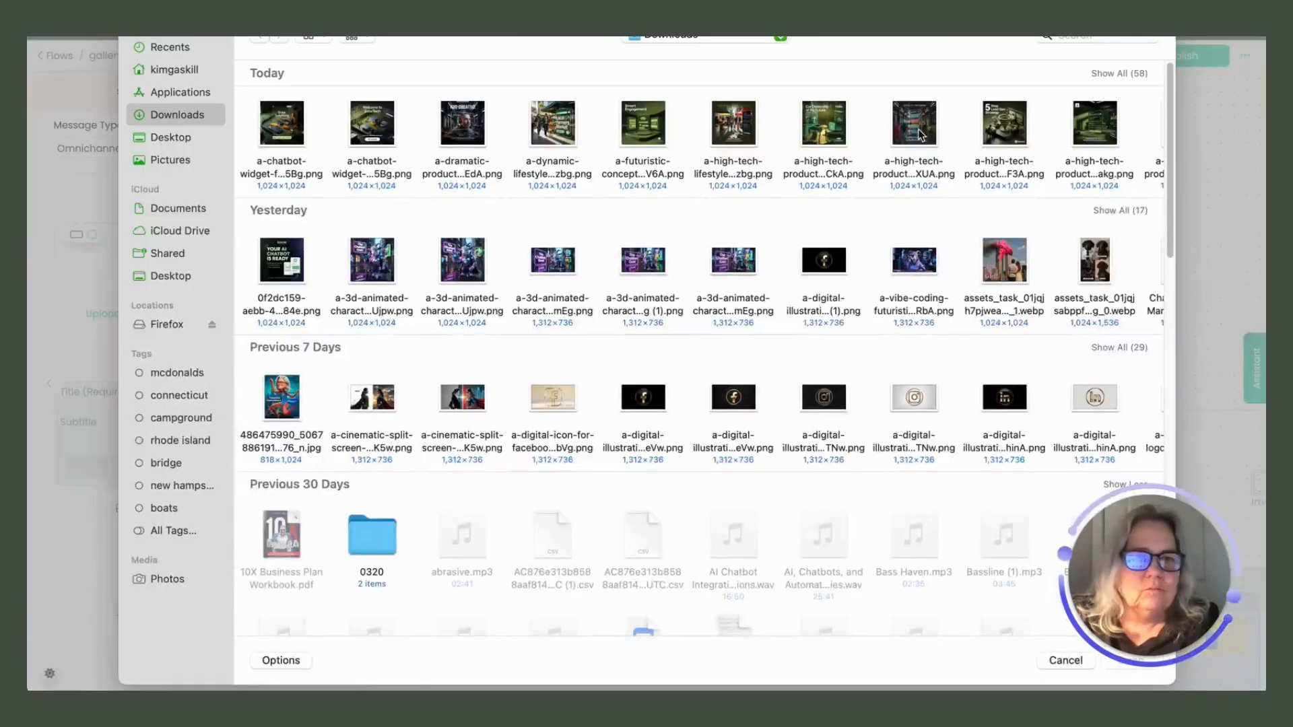
pyautogui.doubleClick(920, 135)
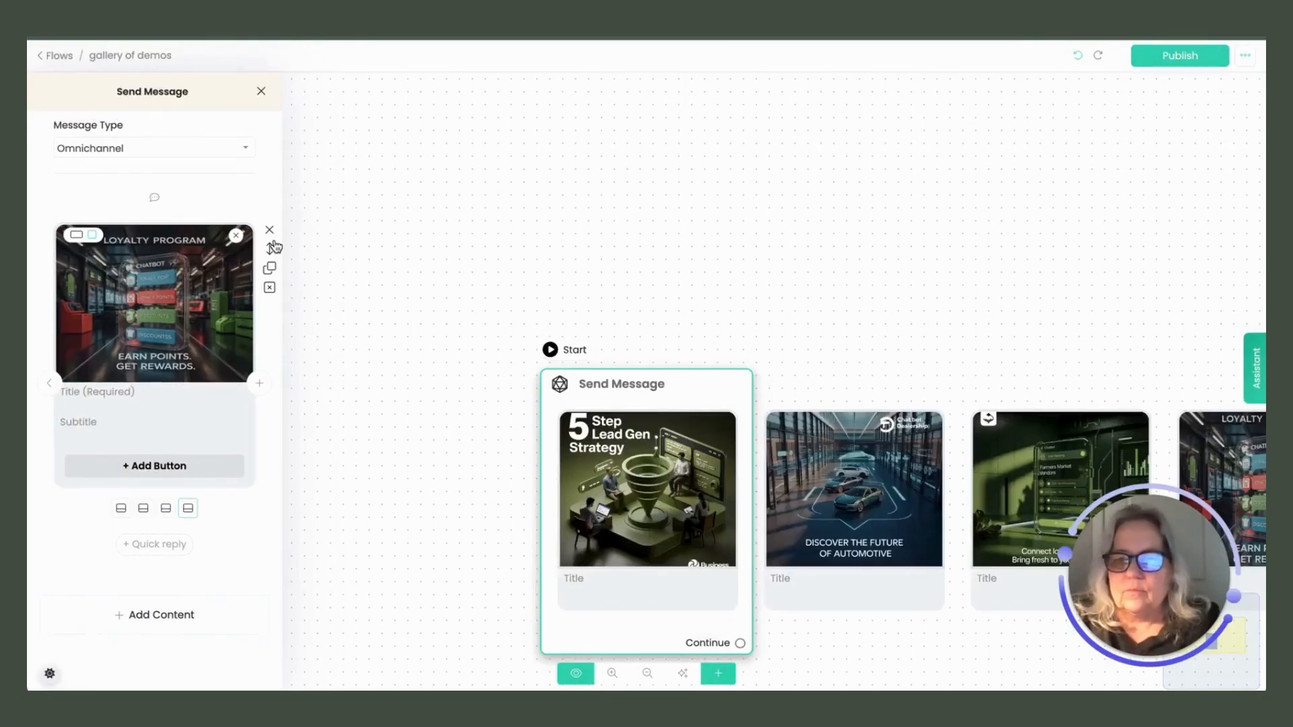
pyautogui.click(758, 357)
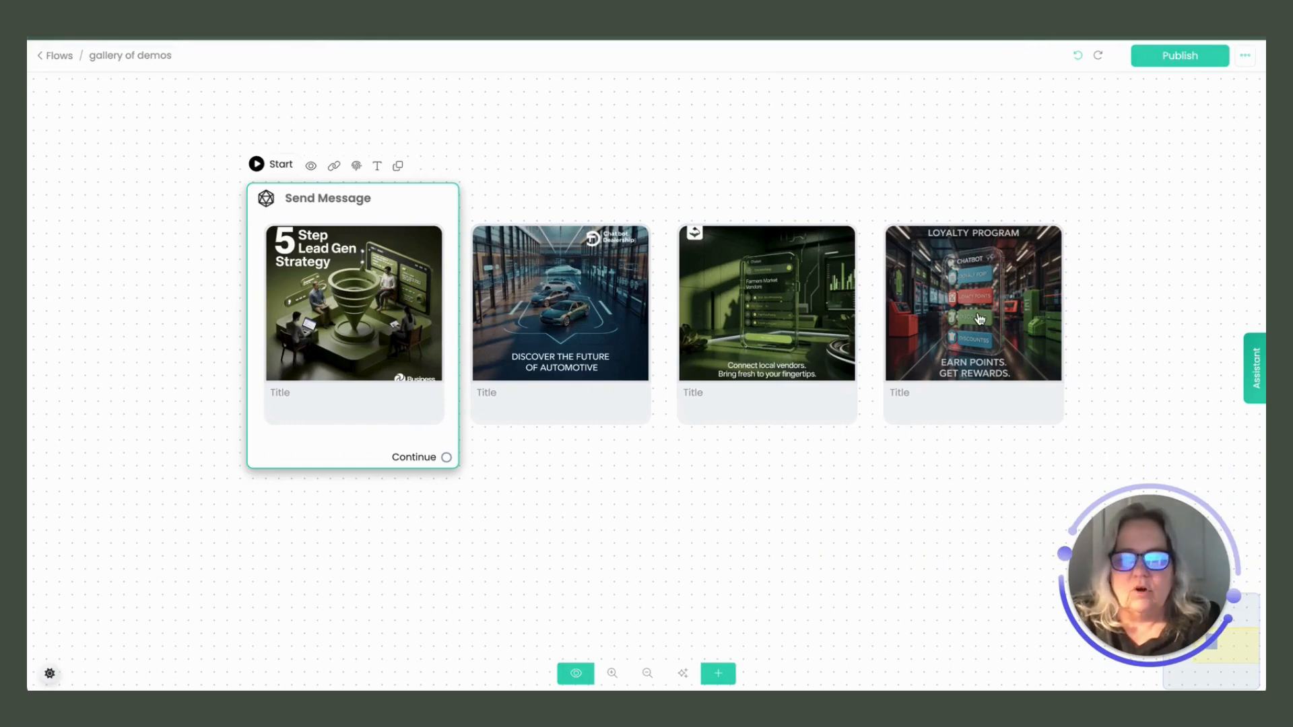
# - Title the first carousel card "Lead Gen" and the automotive card "Auto"
pyautogui.click(308, 393)
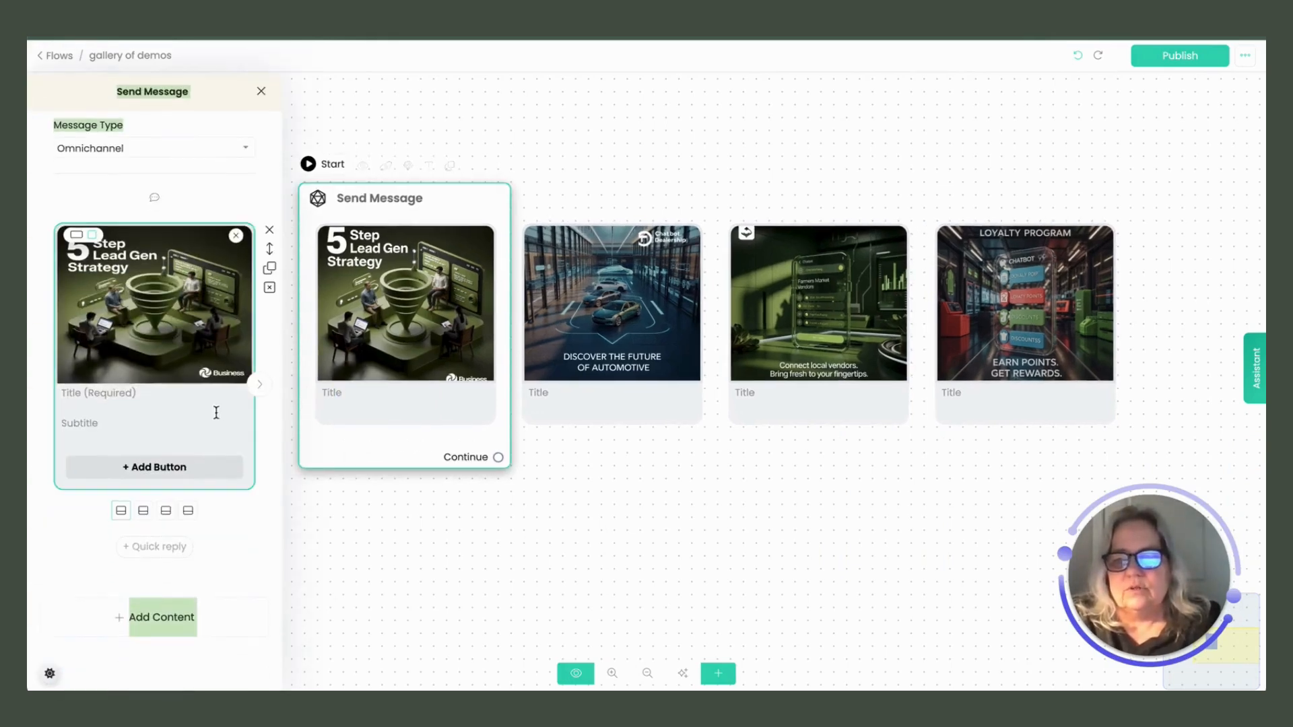
pyautogui.click(116, 396)
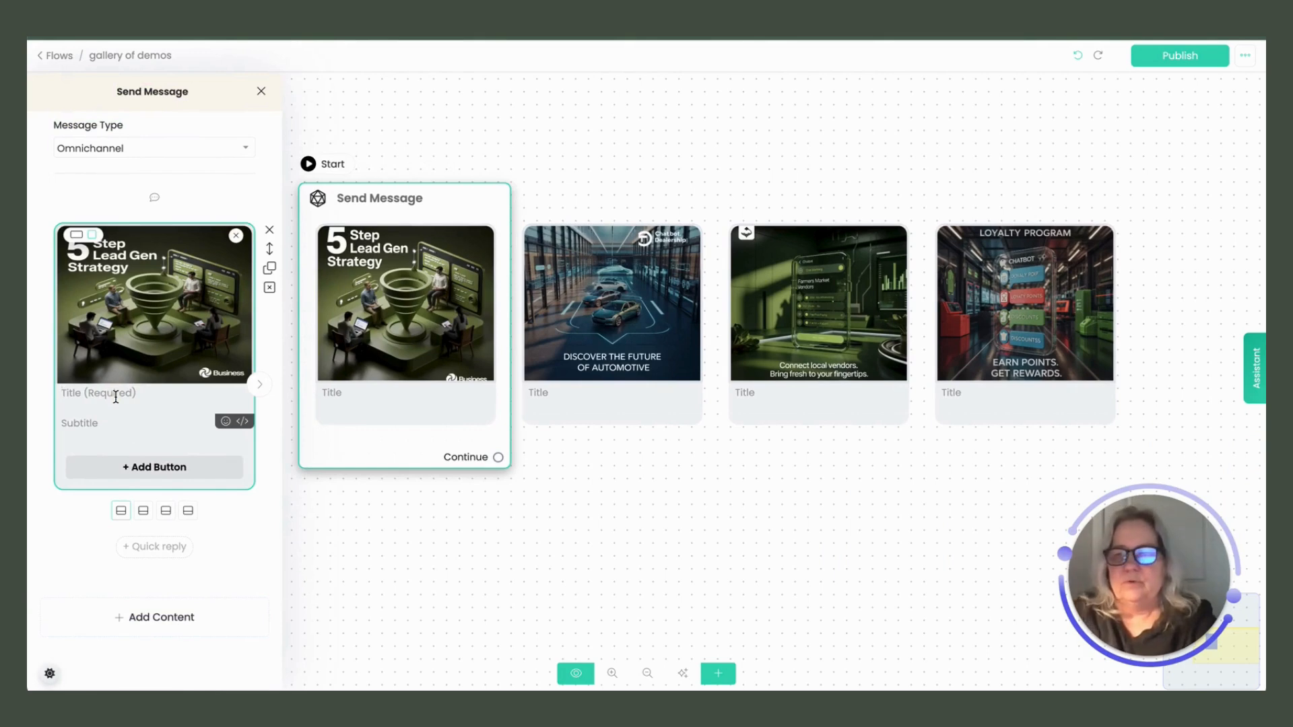
pyautogui.write('Lead Gen')
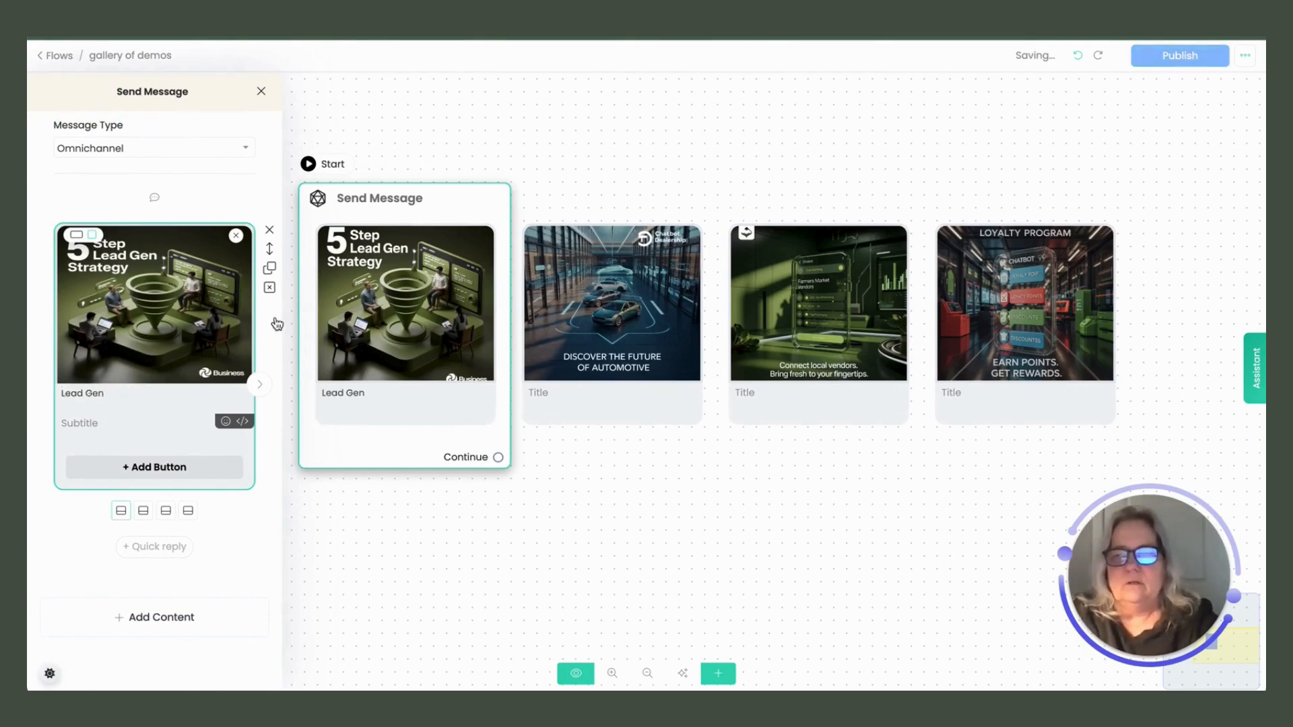
pyautogui.click(544, 398)
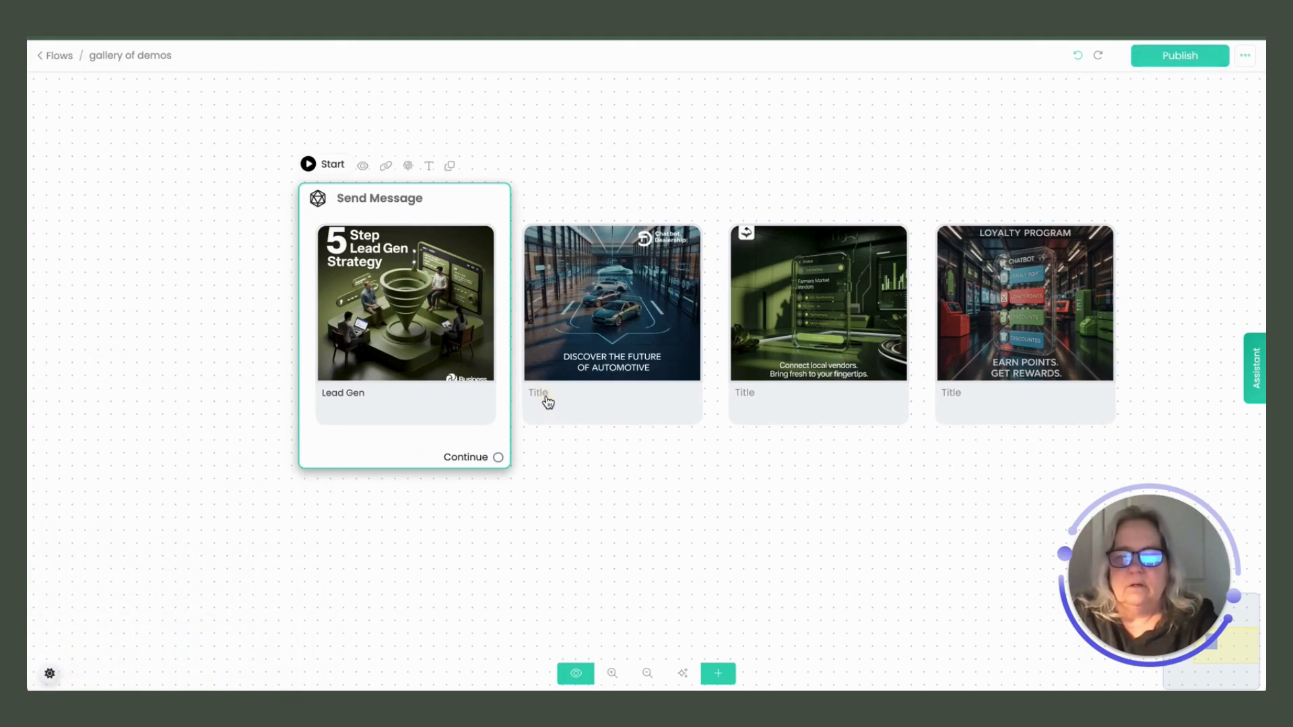
pyautogui.click(183, 396)
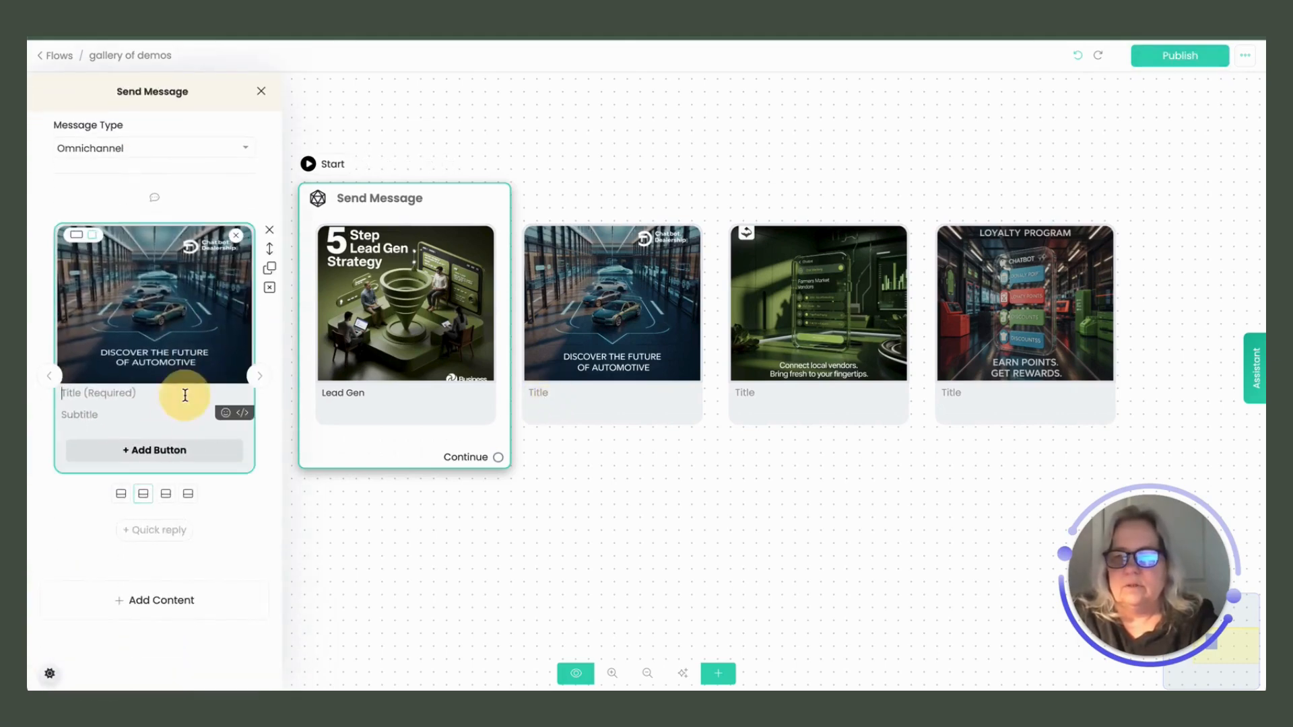
pyautogui.write('Auto')
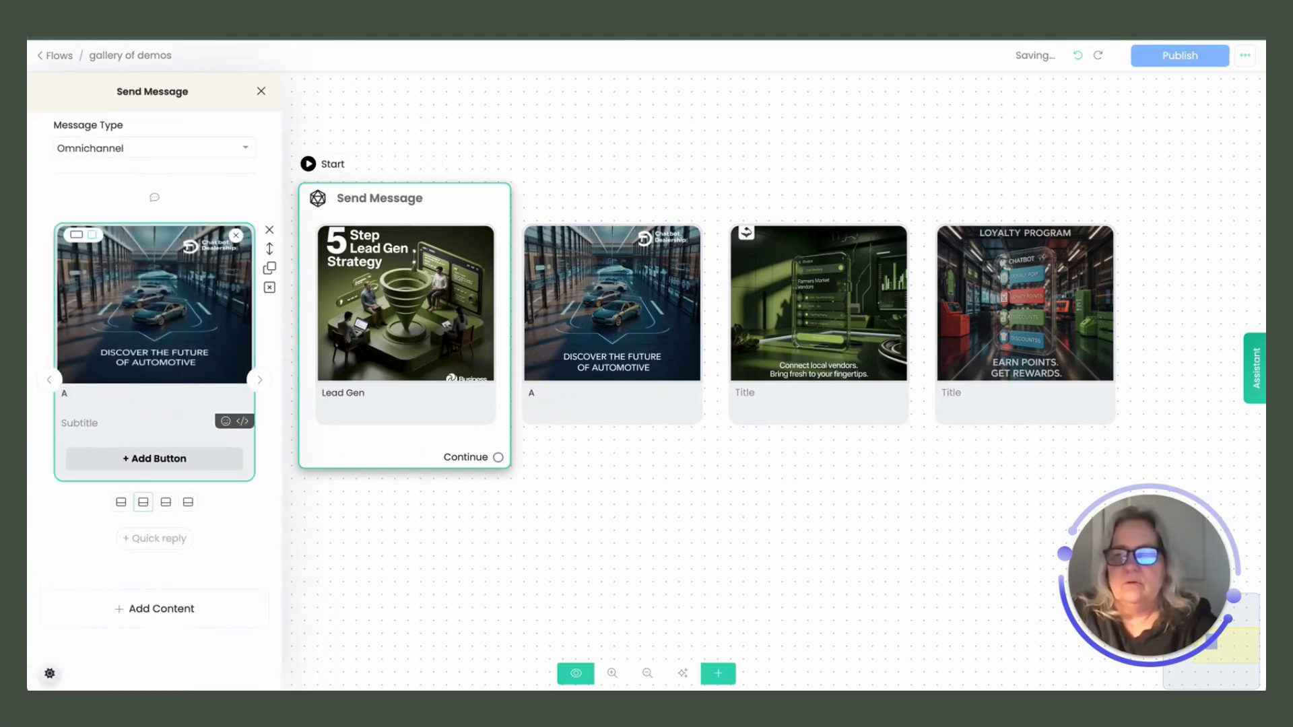
# - Title the third carousel card "Farmers Market"
pyautogui.click(742, 342)
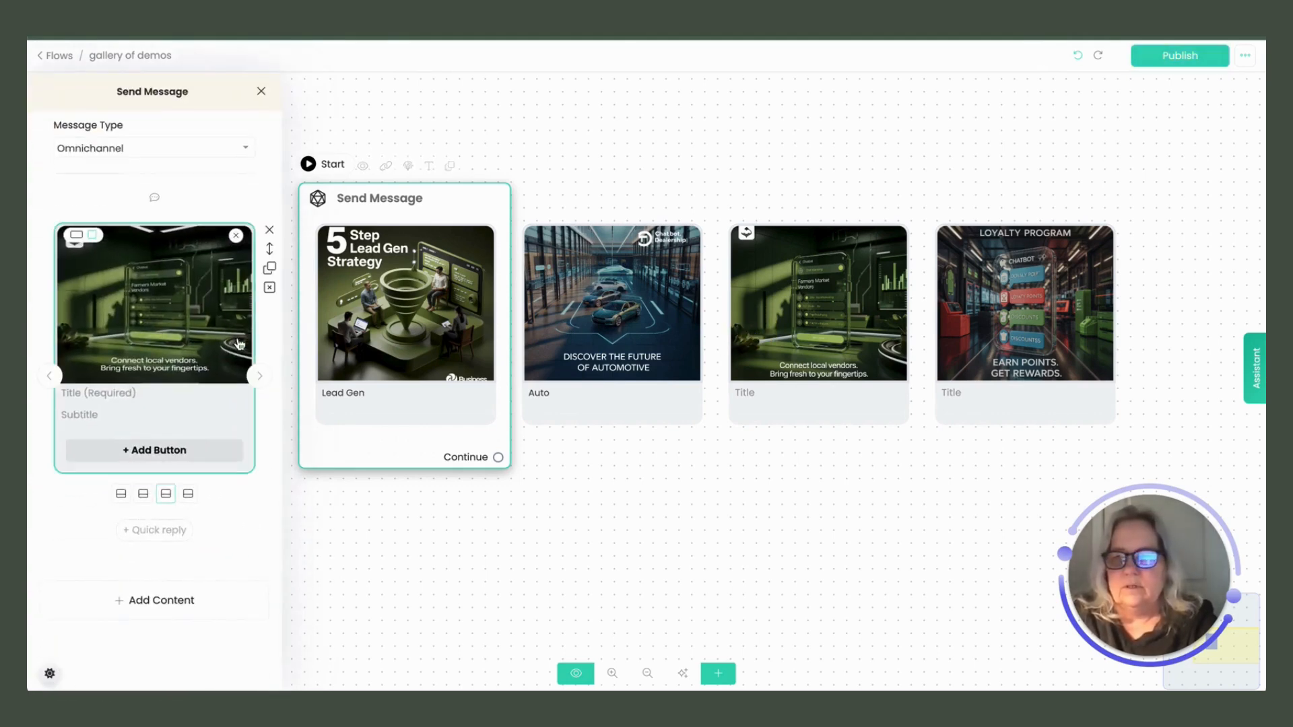
pyautogui.click(146, 401)
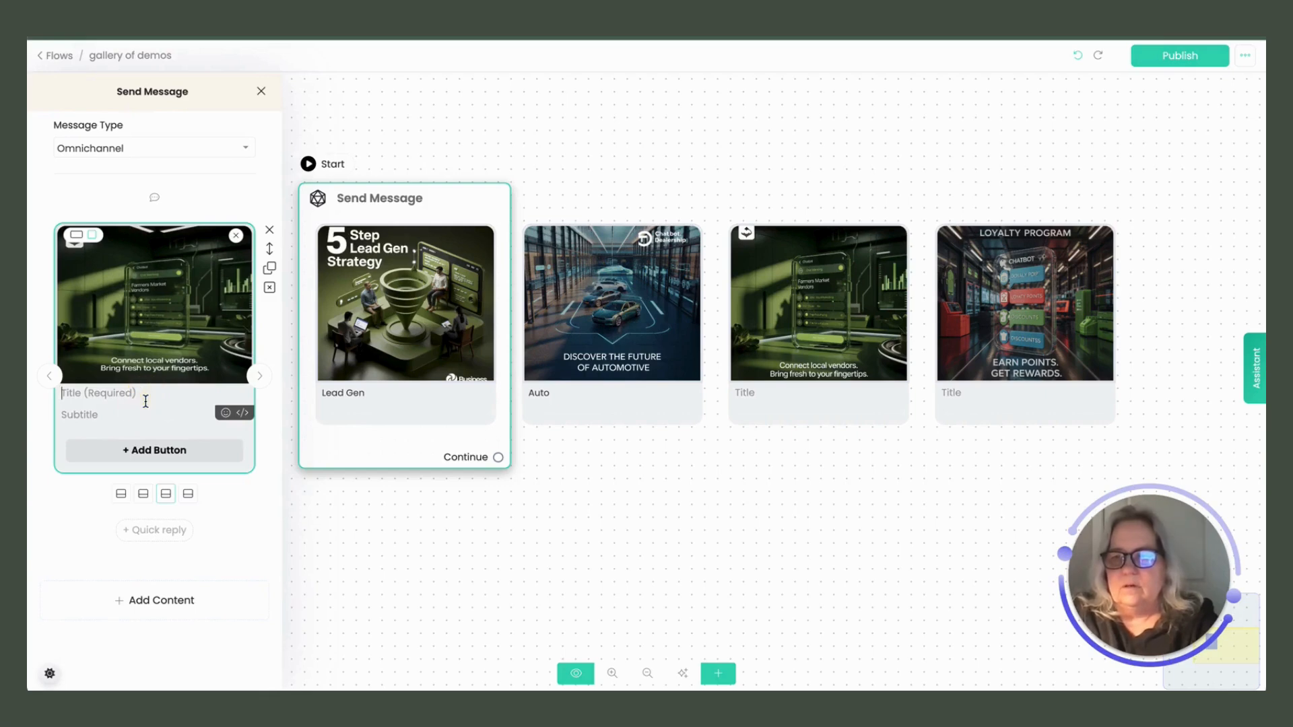
pyautogui.write('Farmers Market')
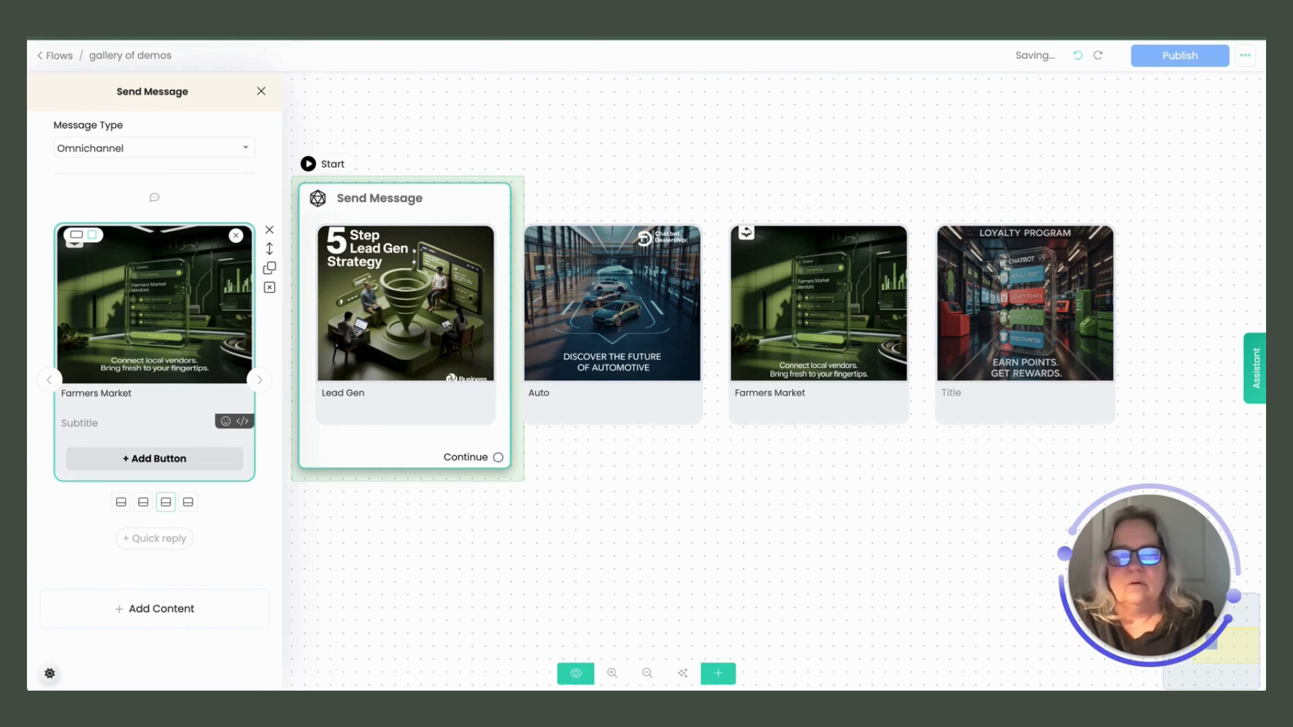
# - Title the fourth carousel card "Loyalty Program"
pyautogui.click(991, 338)
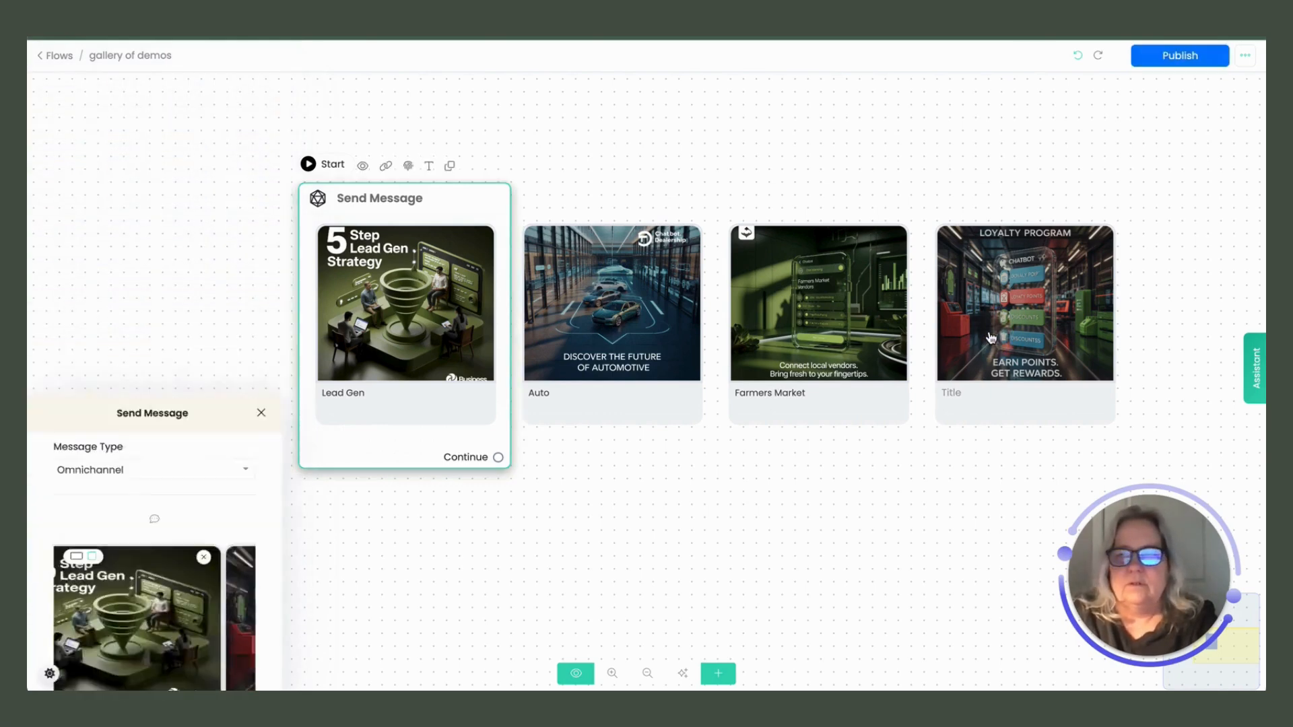
pyautogui.click(133, 395)
pyautogui.write('L')
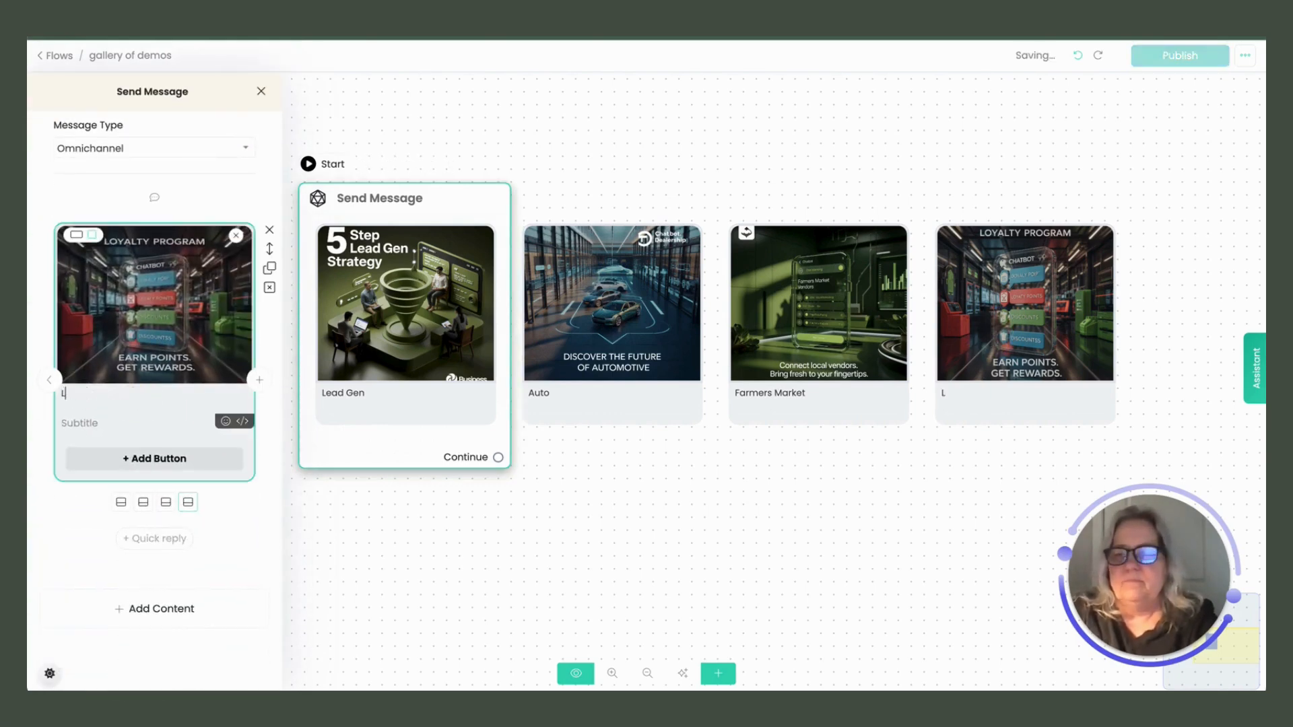
pyautogui.write('oyalty Program')
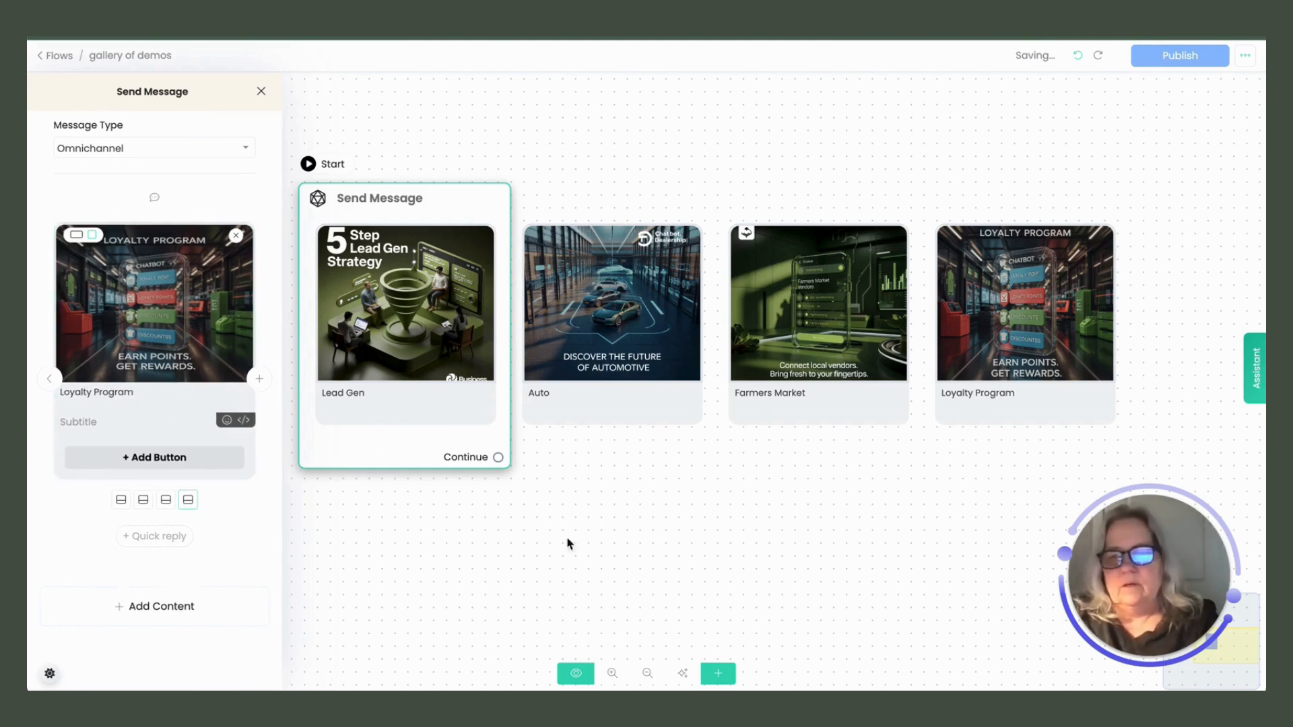
pyautogui.click(890, 436)
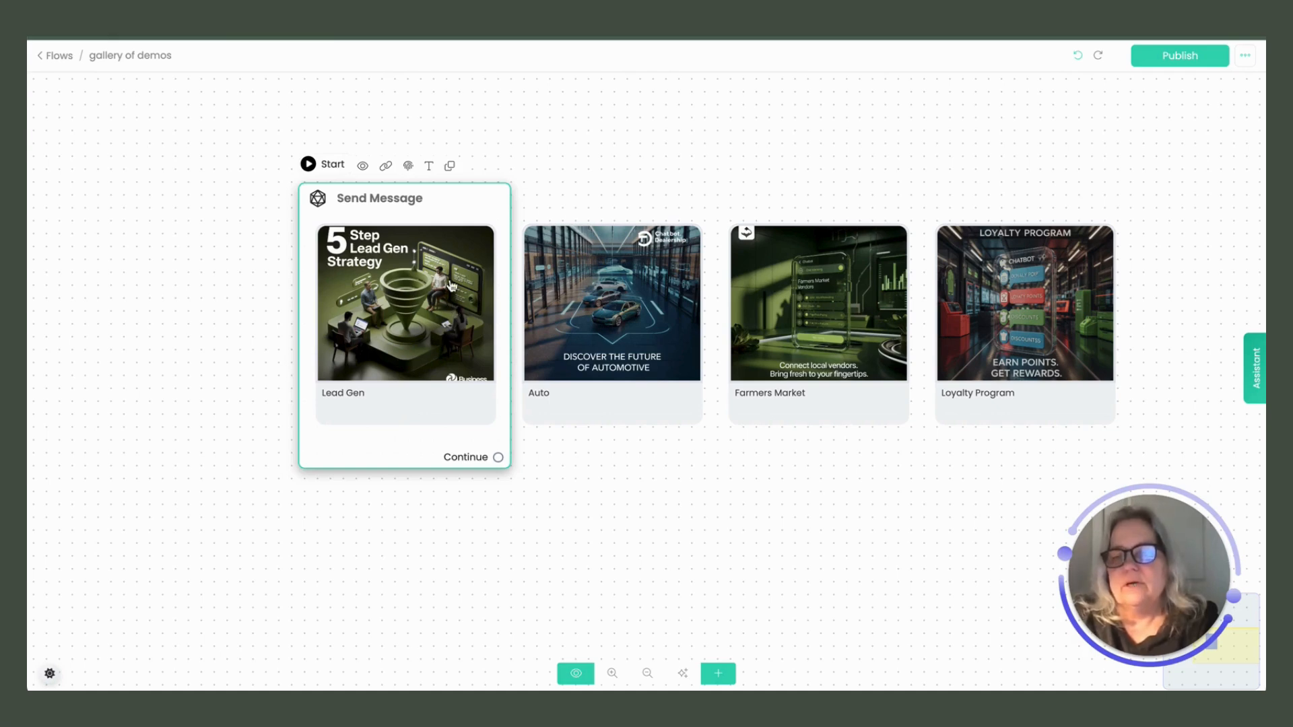
# - Add a button labelled "watch demo" to the Lead Gen card and save it
pyautogui.click(479, 317)
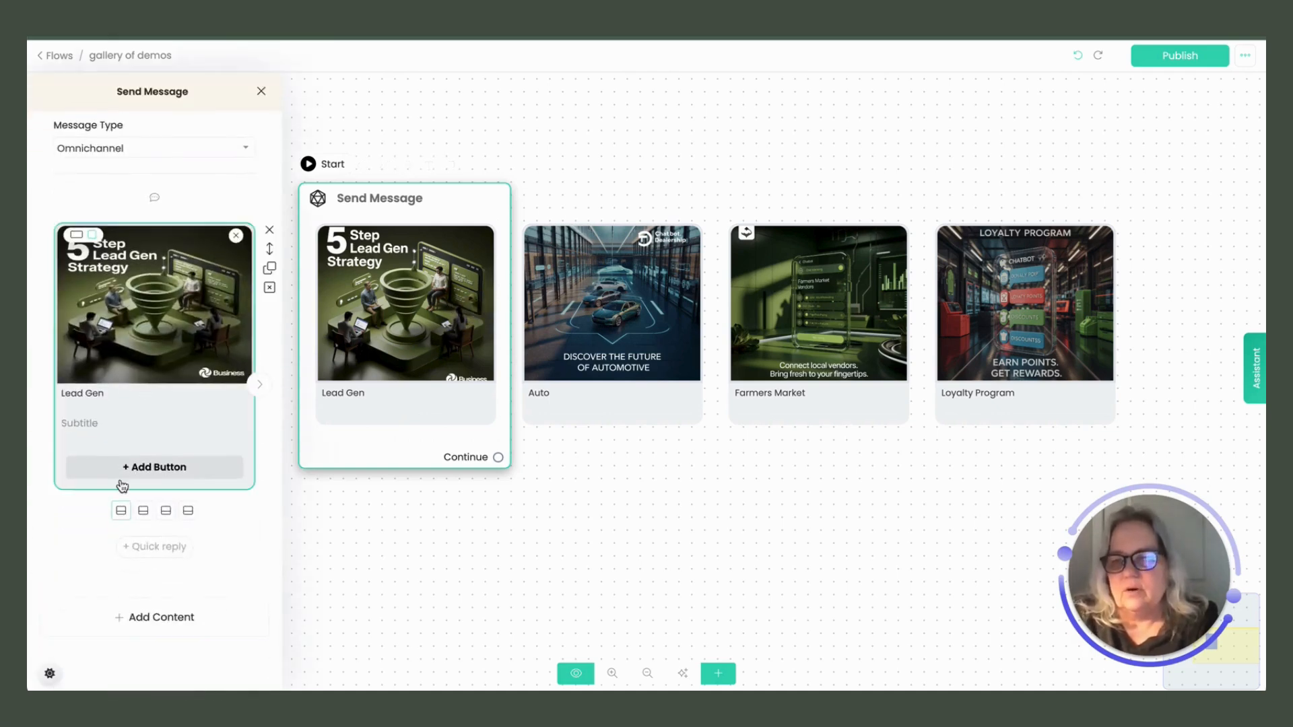
pyautogui.click(123, 478)
pyautogui.moveTo(362, 121); pyautogui.dragTo(267, 121)
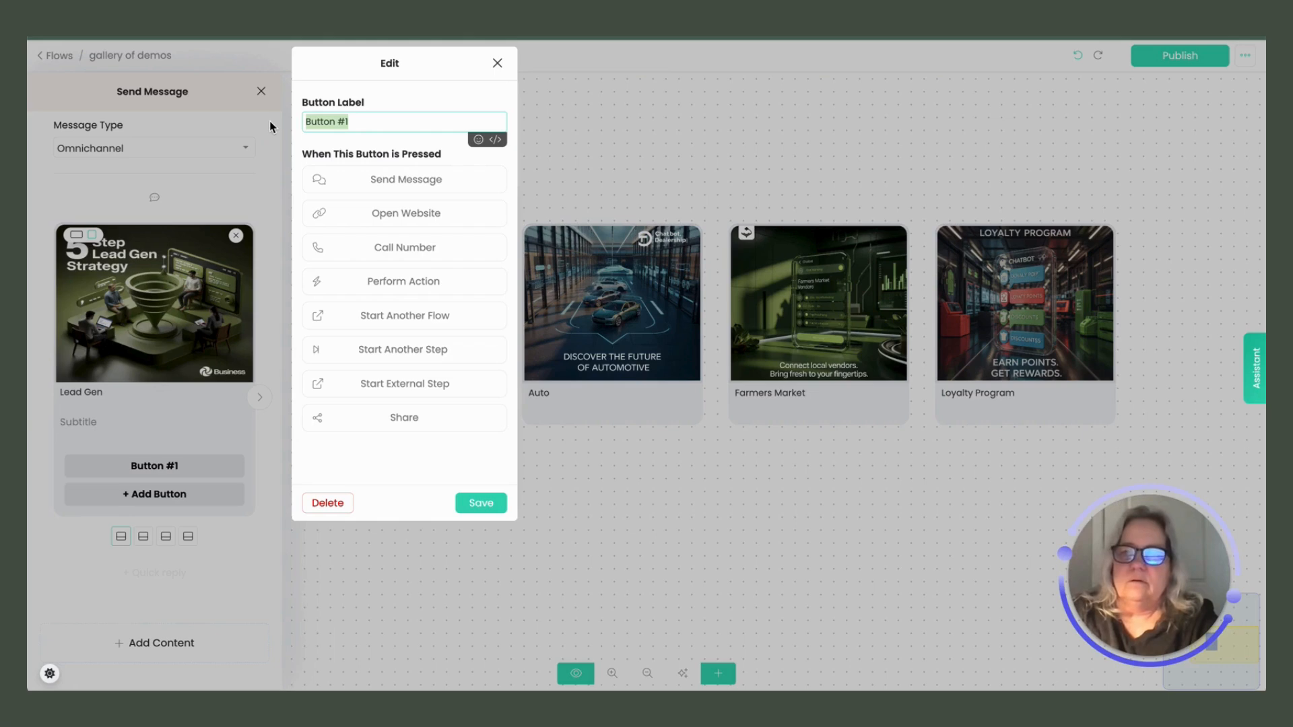
pyautogui.write('watch de')
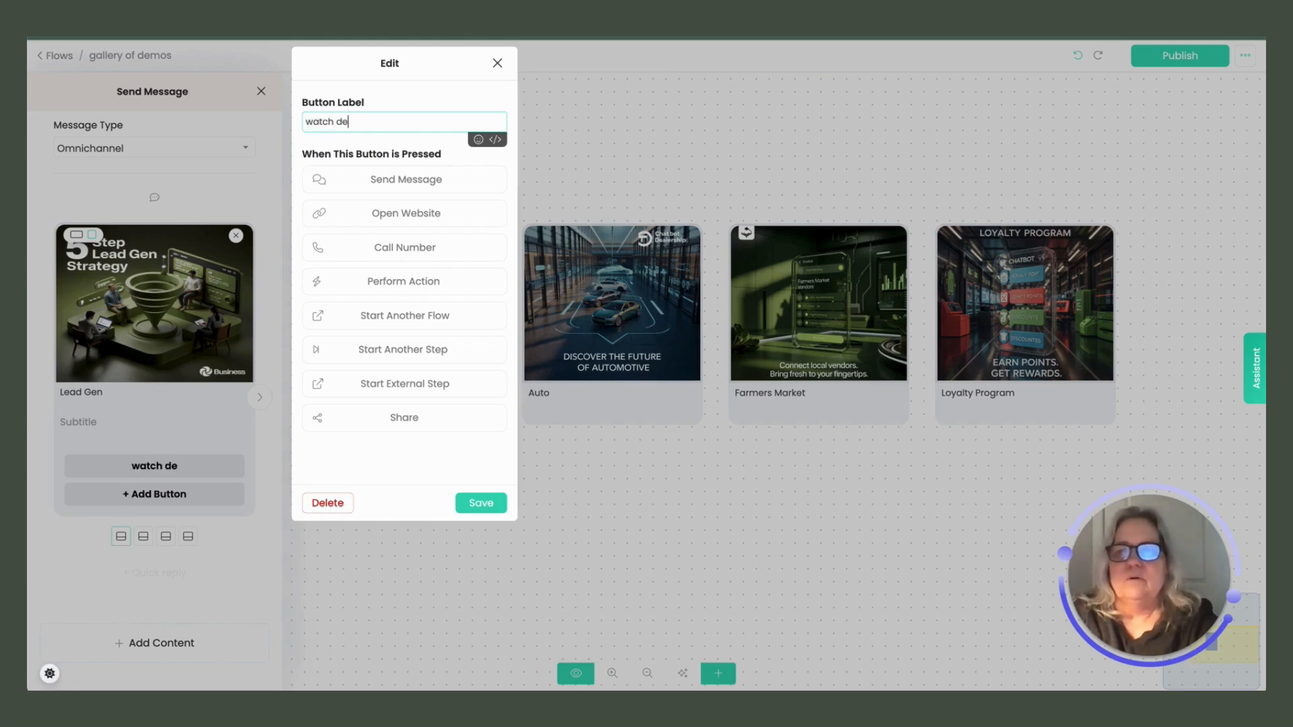
pyautogui.write('mo')
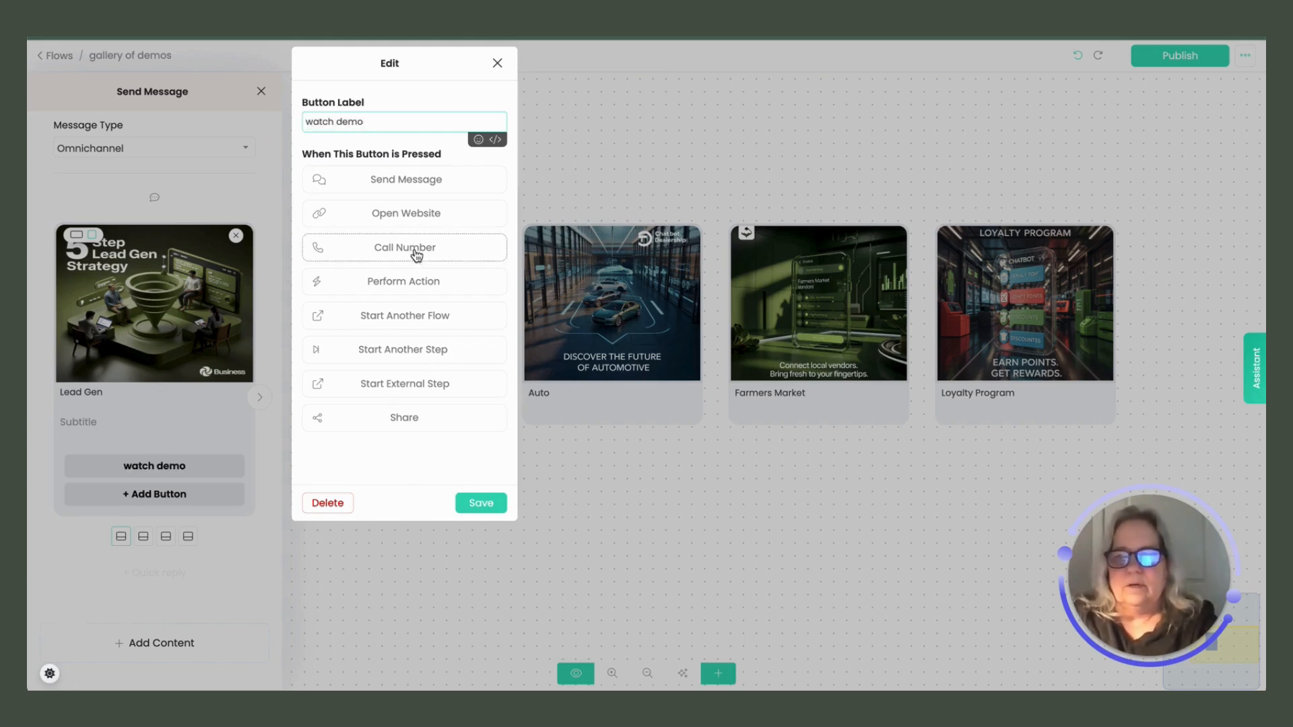
pyautogui.click(472, 502)
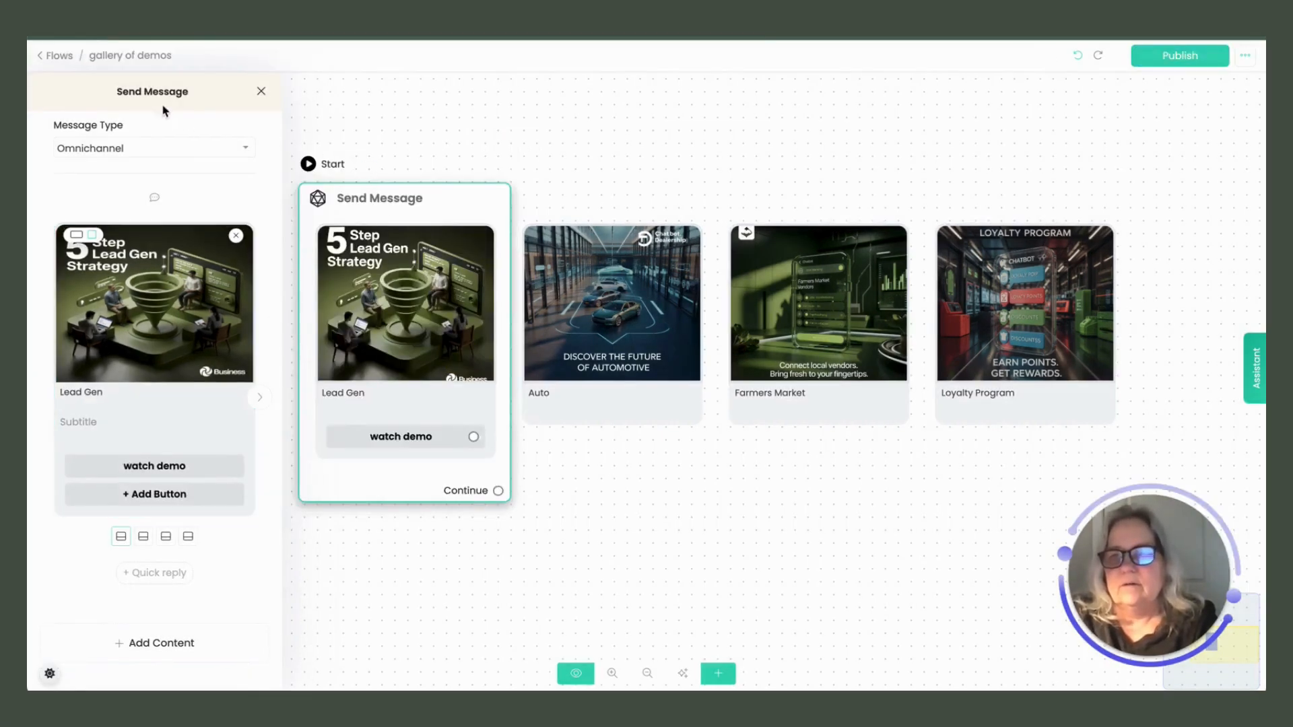
# - Open the webchat management page and copy the link of the webchat "first"
pyautogui.click(130, 55)
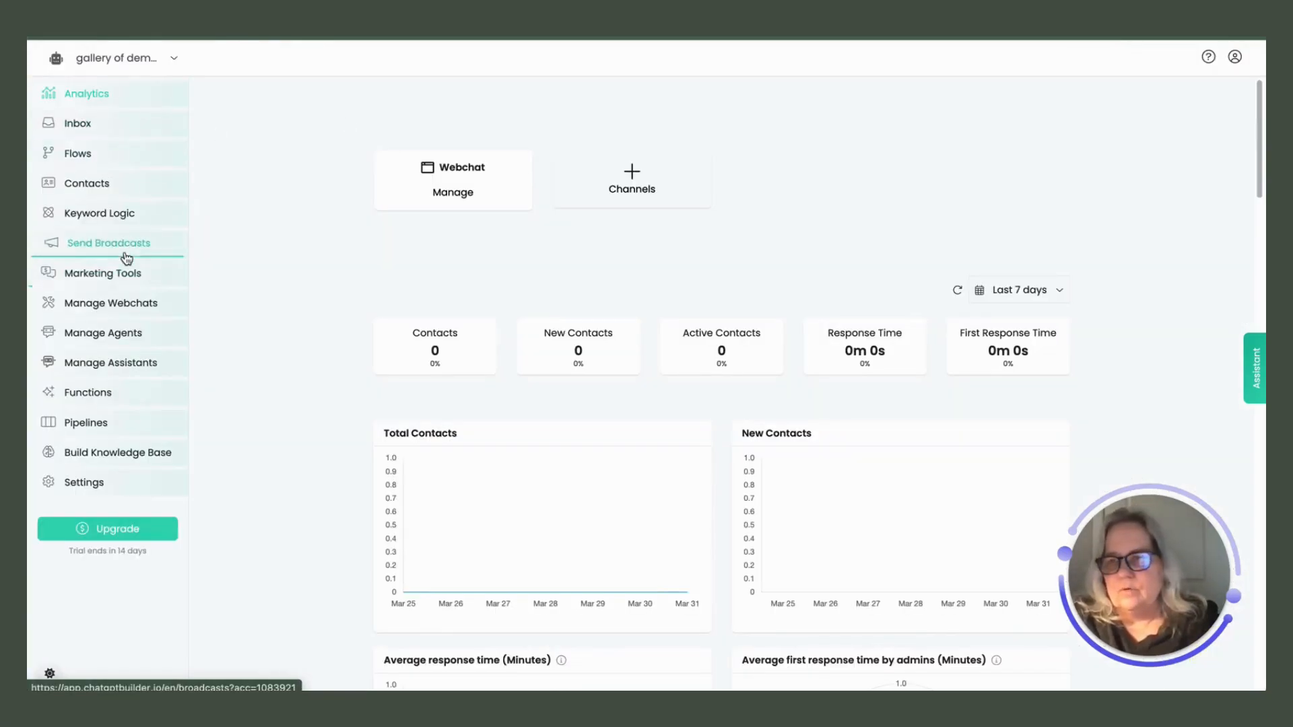
pyautogui.click(106, 307)
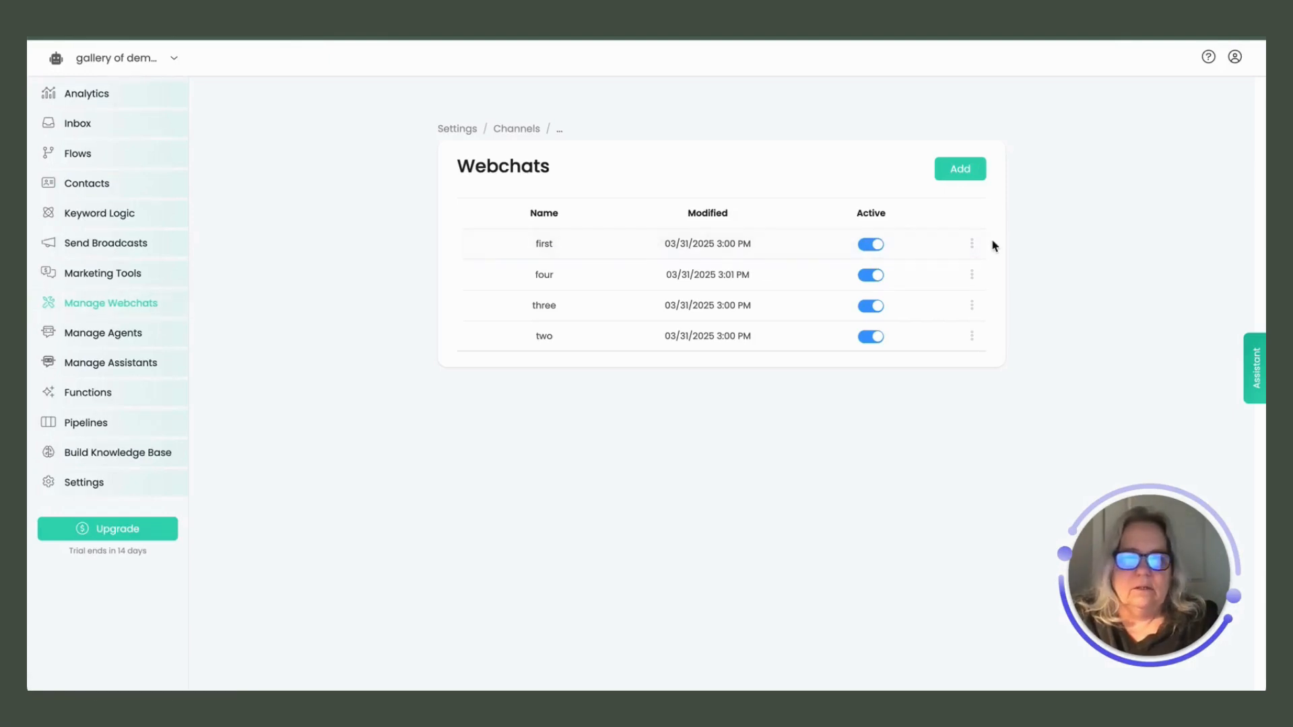
pyautogui.click(972, 244)
pyautogui.click(959, 98)
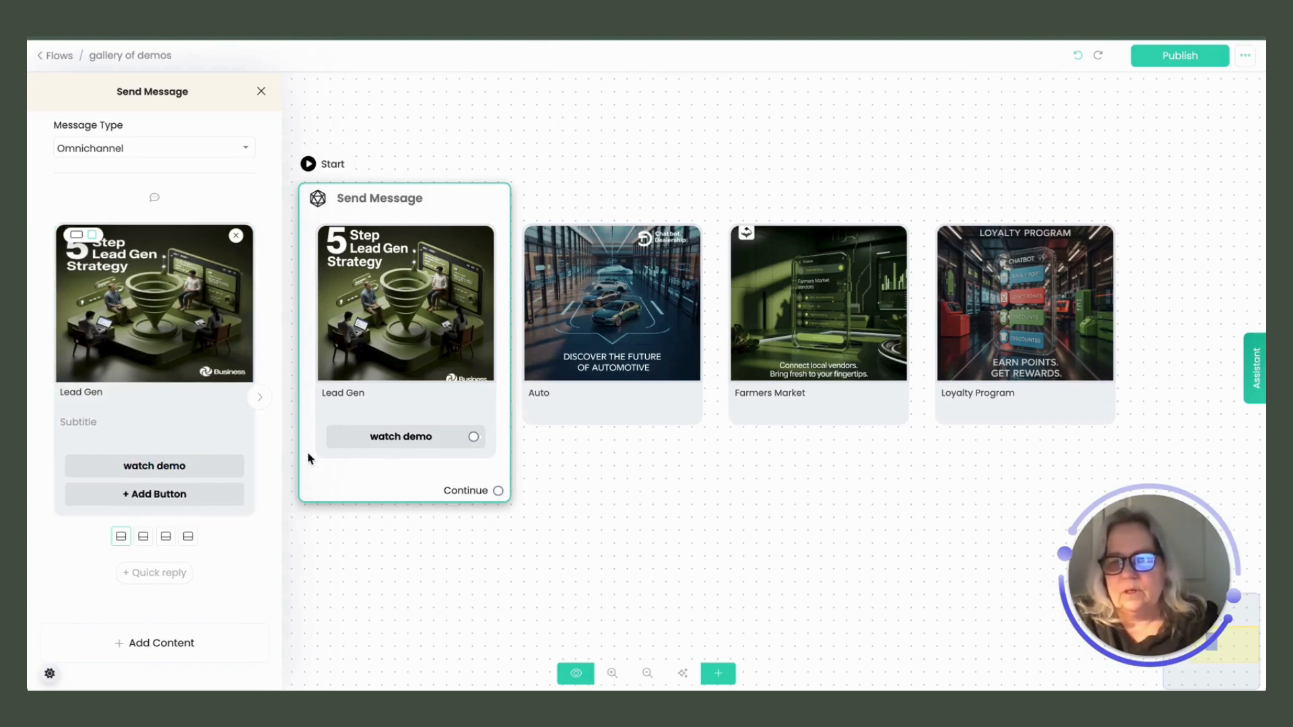
# - Set the Lead Gen card's "watch demo" button to open a website using the copied webchat link, and save it
pyautogui.click(226, 462)
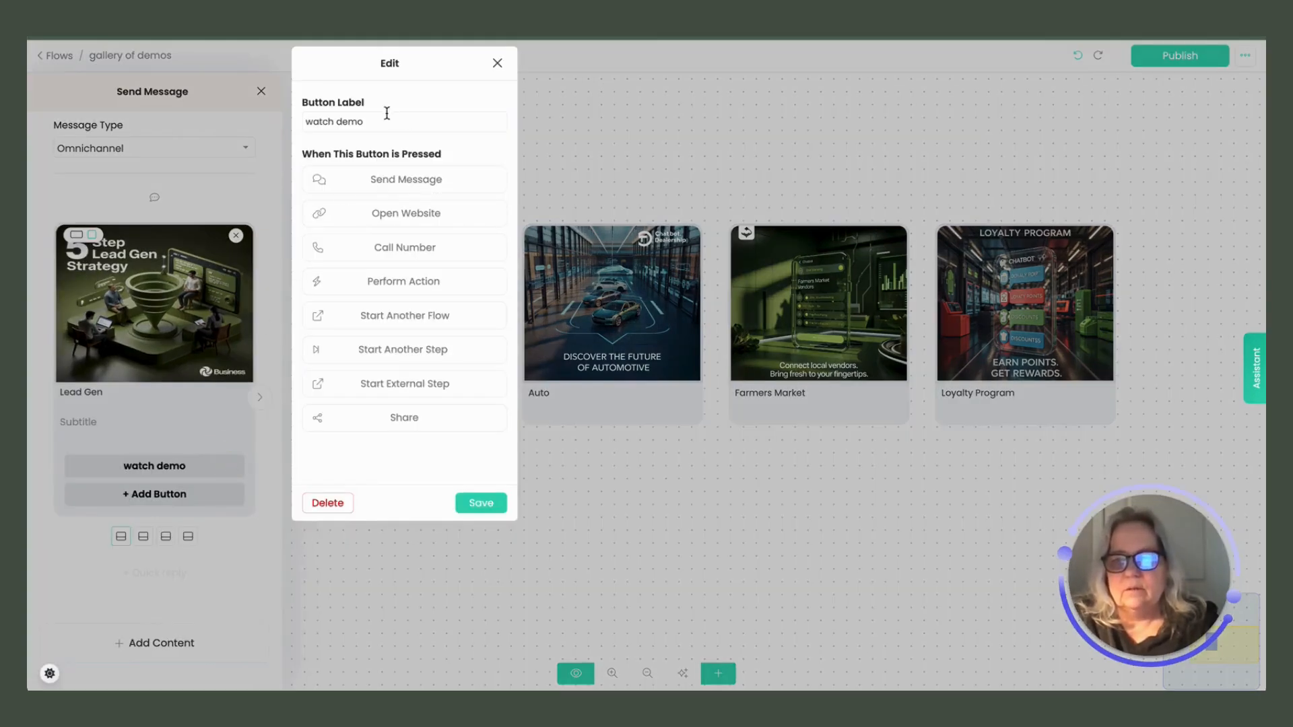
pyautogui.click(432, 214)
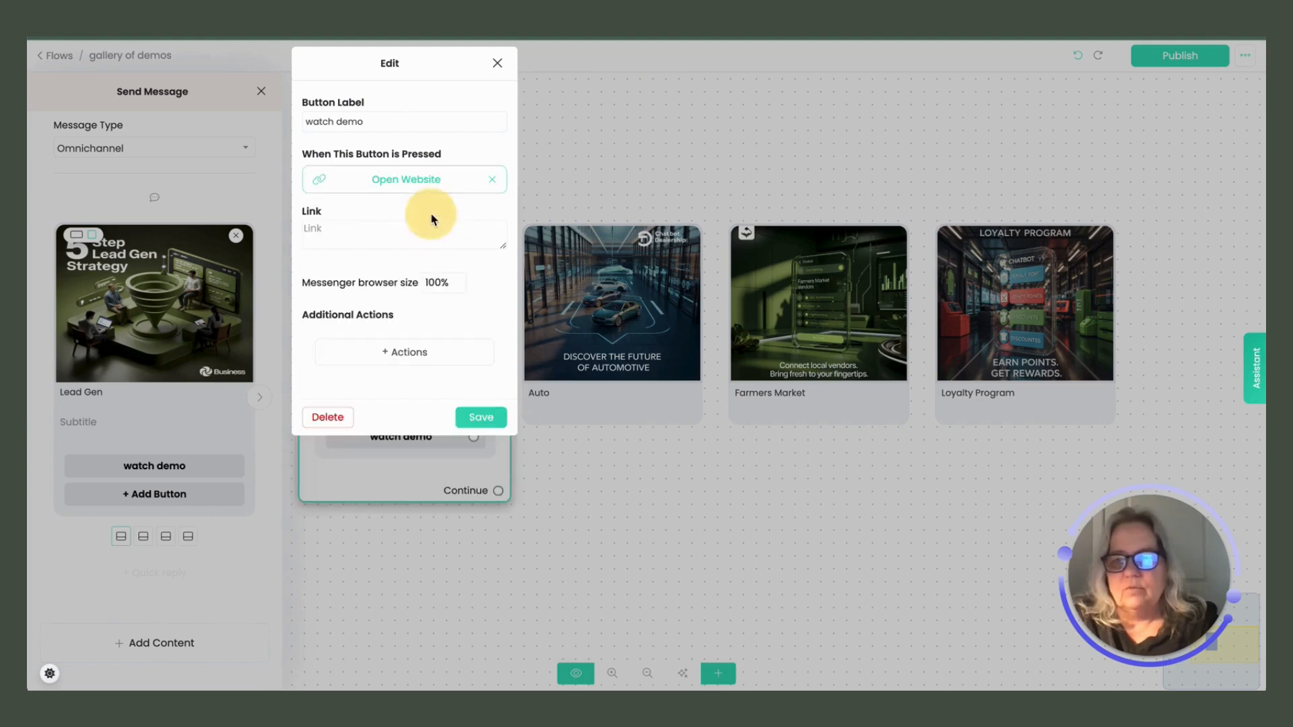
pyautogui.click(338, 237)
pyautogui.rightClick(338, 237)
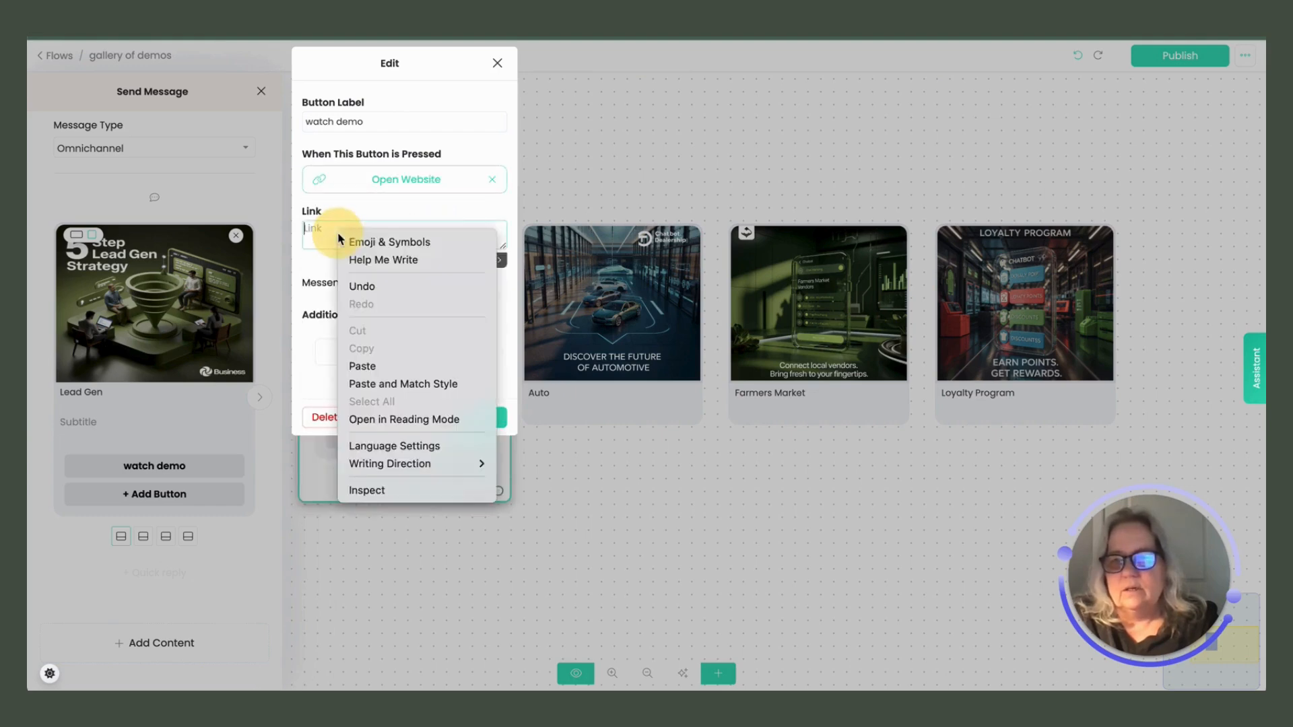
pyautogui.click(405, 364)
pyautogui.click(481, 418)
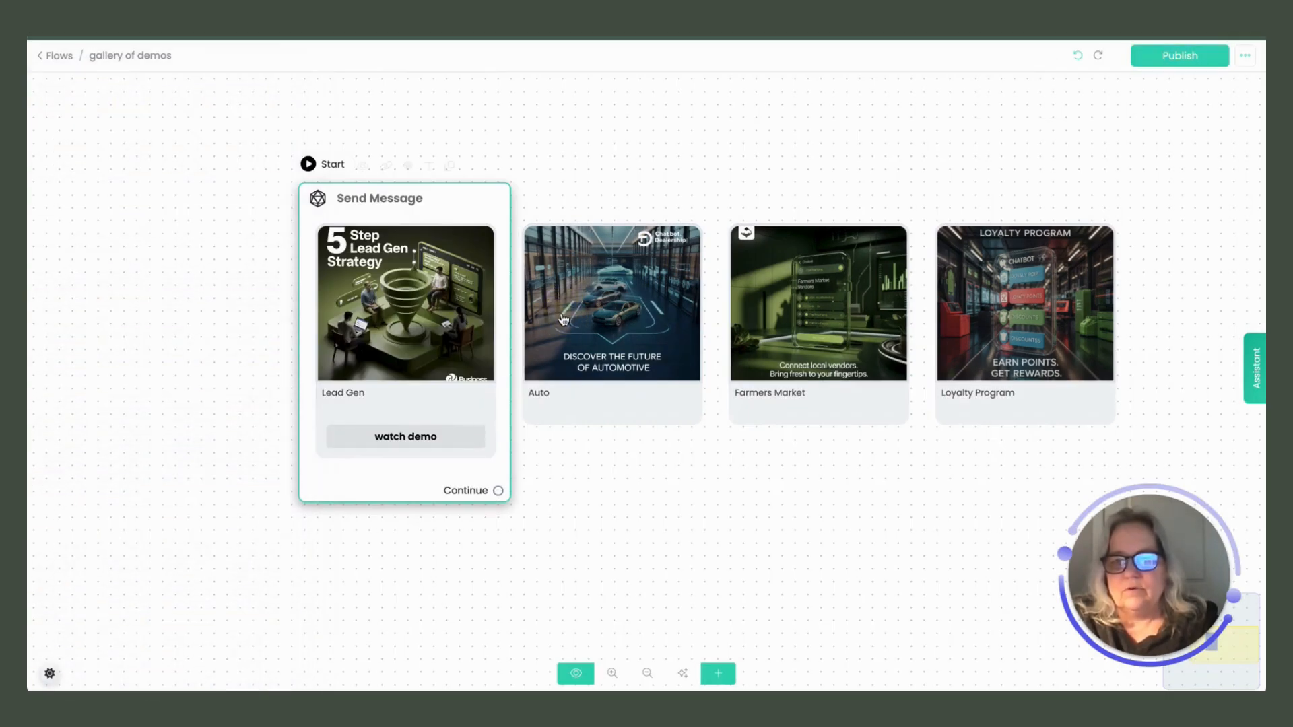
# - Add a button to the Auto card and label it "watch demo"
pyautogui.click(252, 383)
pyautogui.click(54, 393)
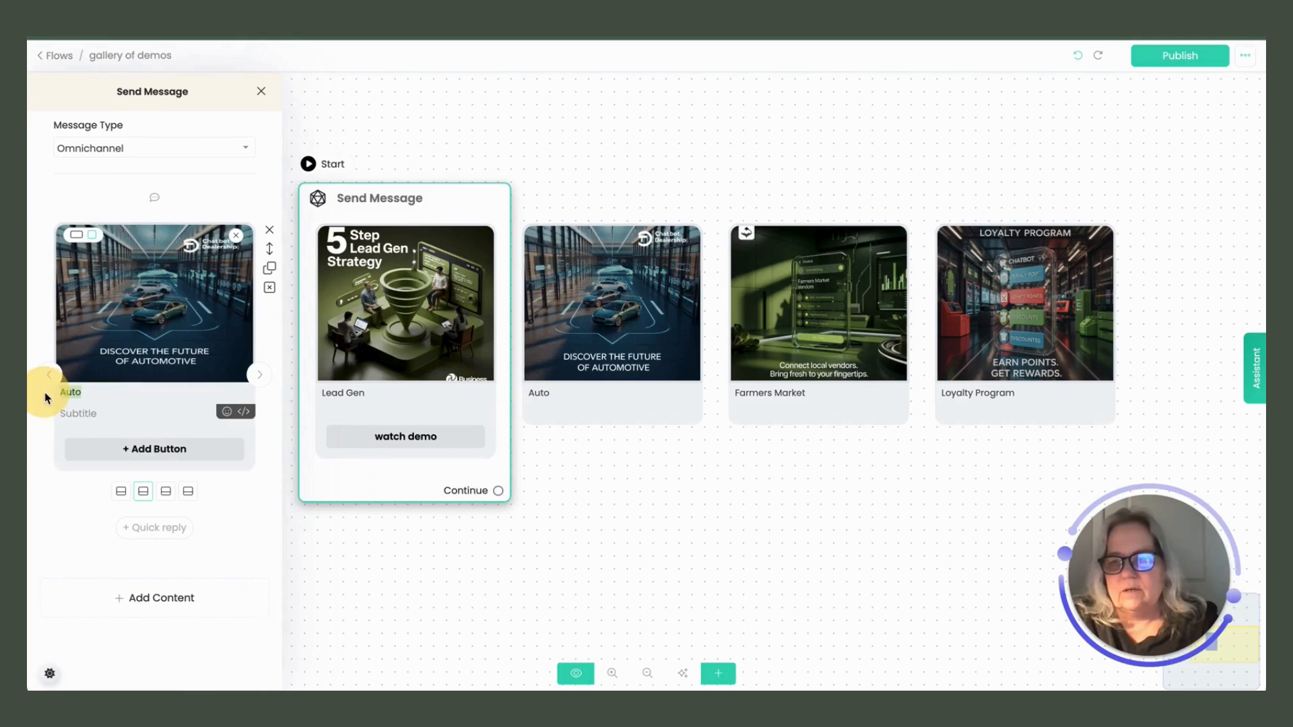
pyautogui.click(203, 454)
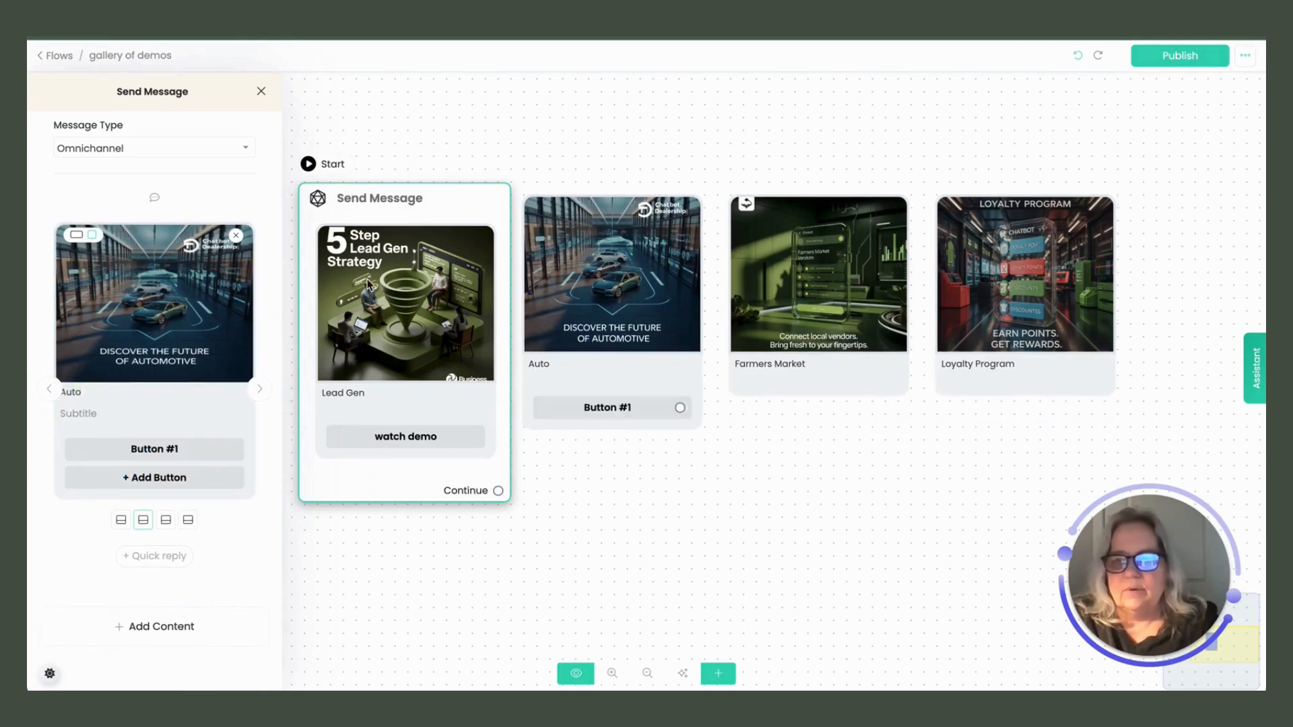
pyautogui.click(222, 441)
pyautogui.moveTo(364, 120); pyautogui.dragTo(277, 115)
pyautogui.write('watch ')
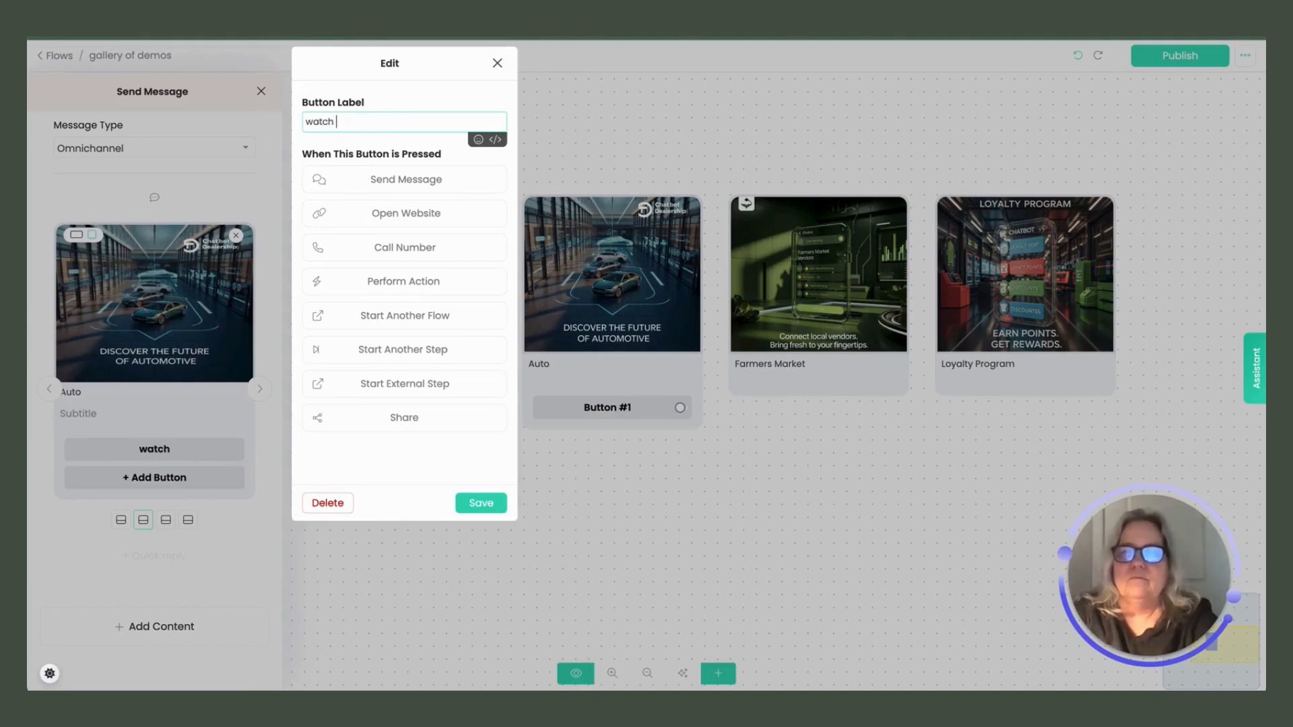
pyautogui.write('demo')
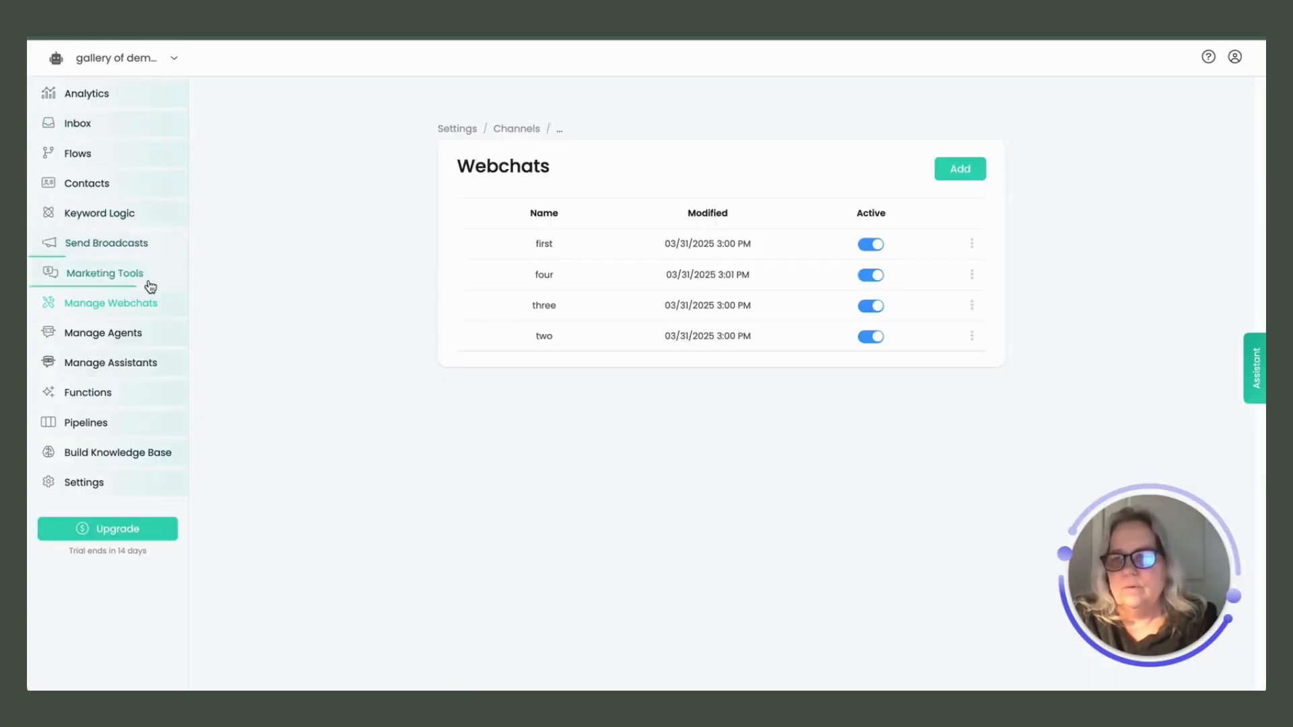
# - Copy the link of the webchat "four" and make the Auto card's "watch demo" button open it as a website
pyautogui.click(971, 274)
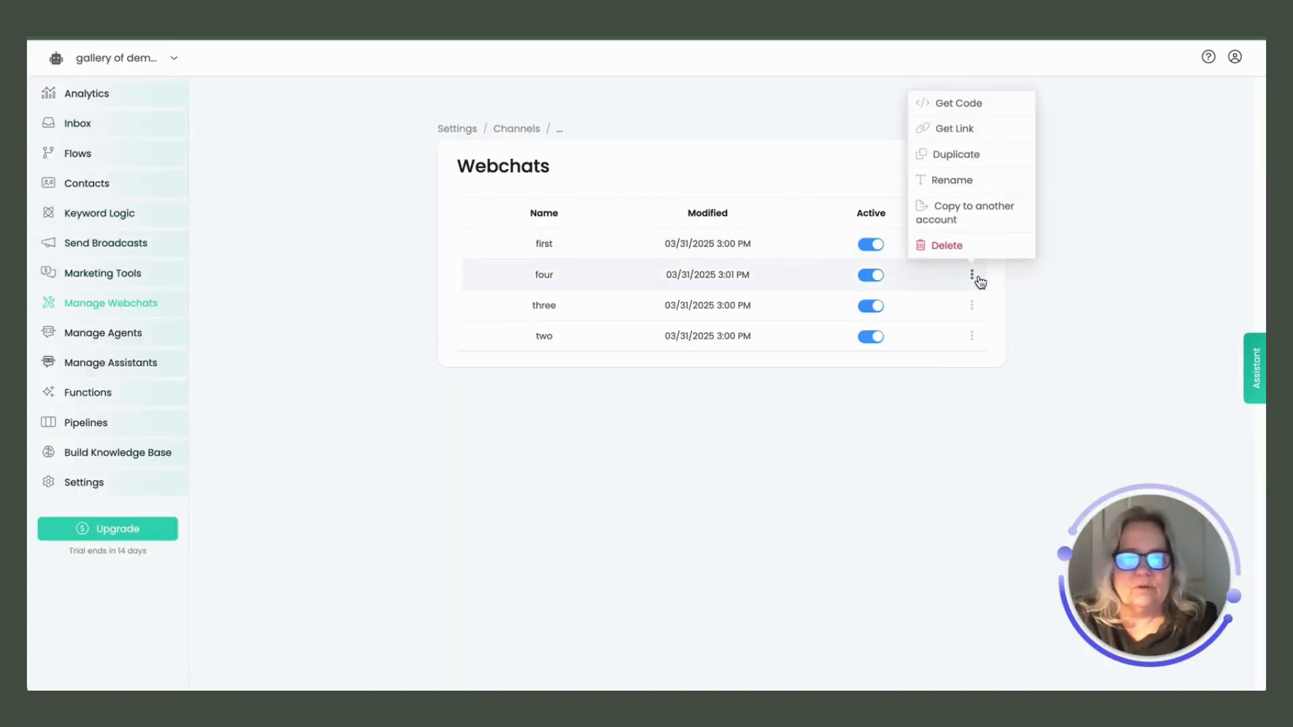
pyautogui.click(970, 132)
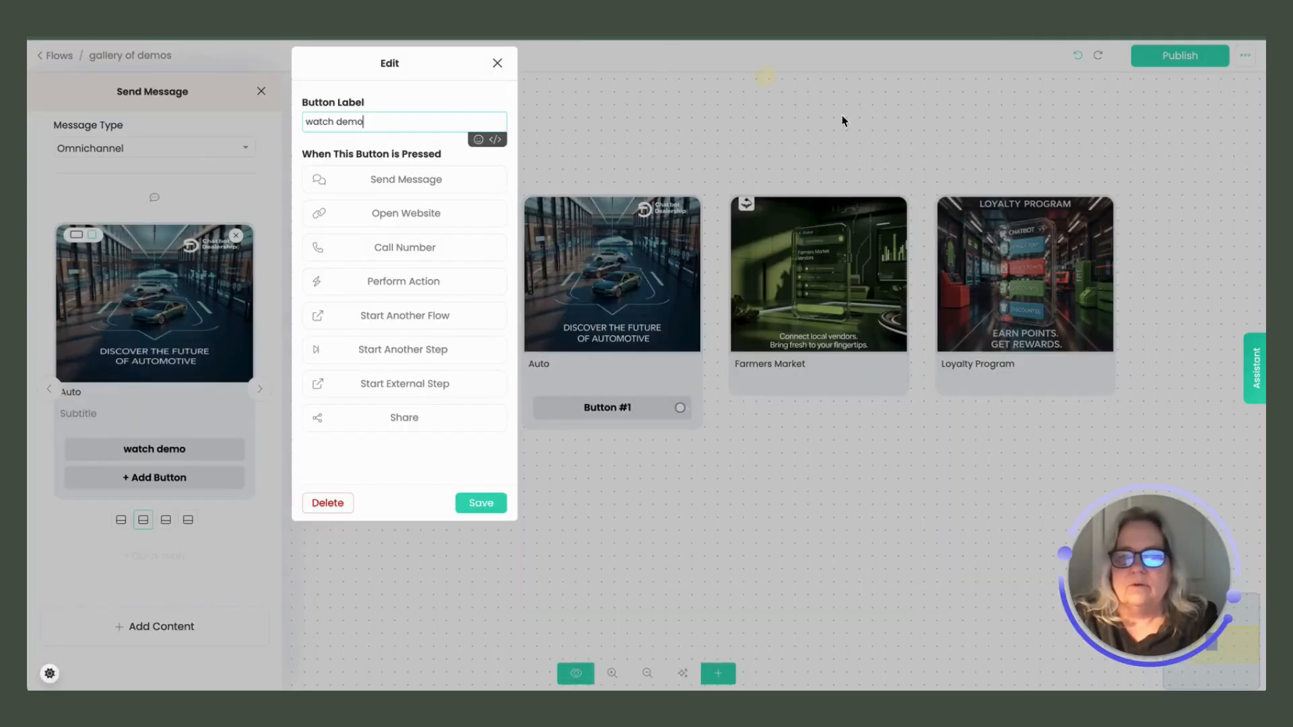
pyautogui.click(397, 212)
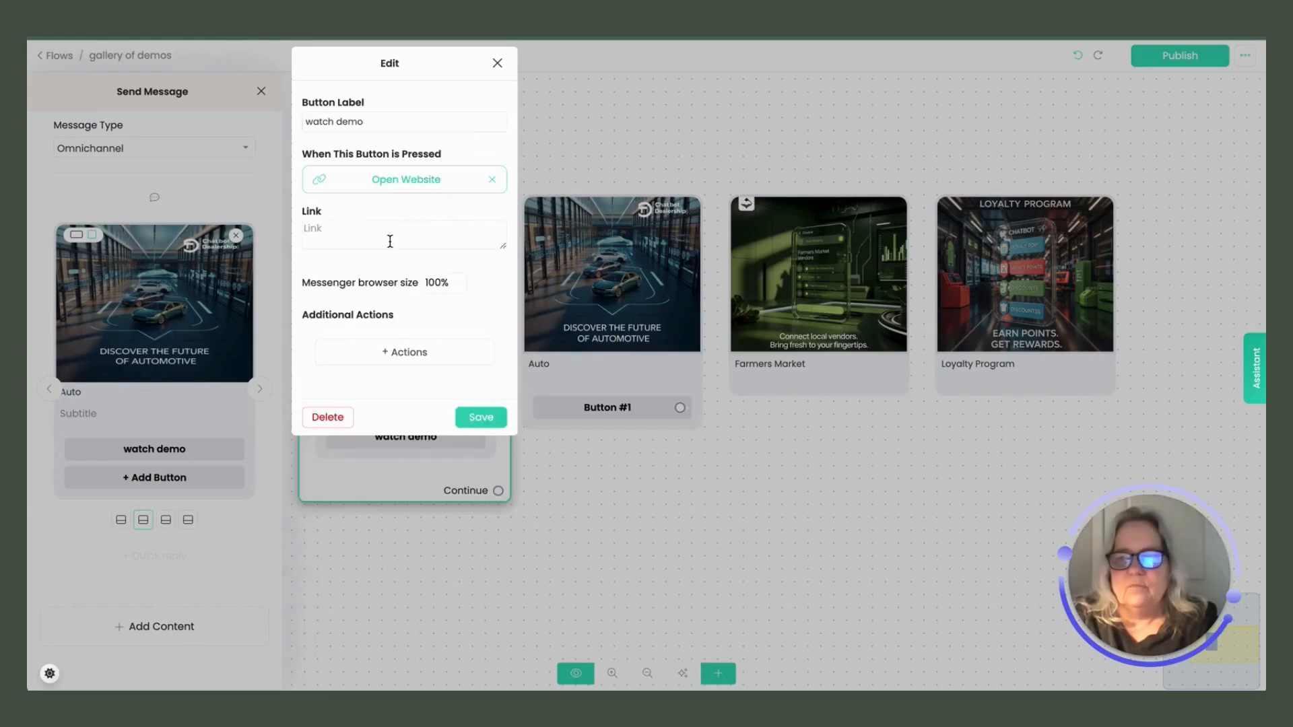
pyautogui.click(388, 234)
pyautogui.rightClick(387, 234)
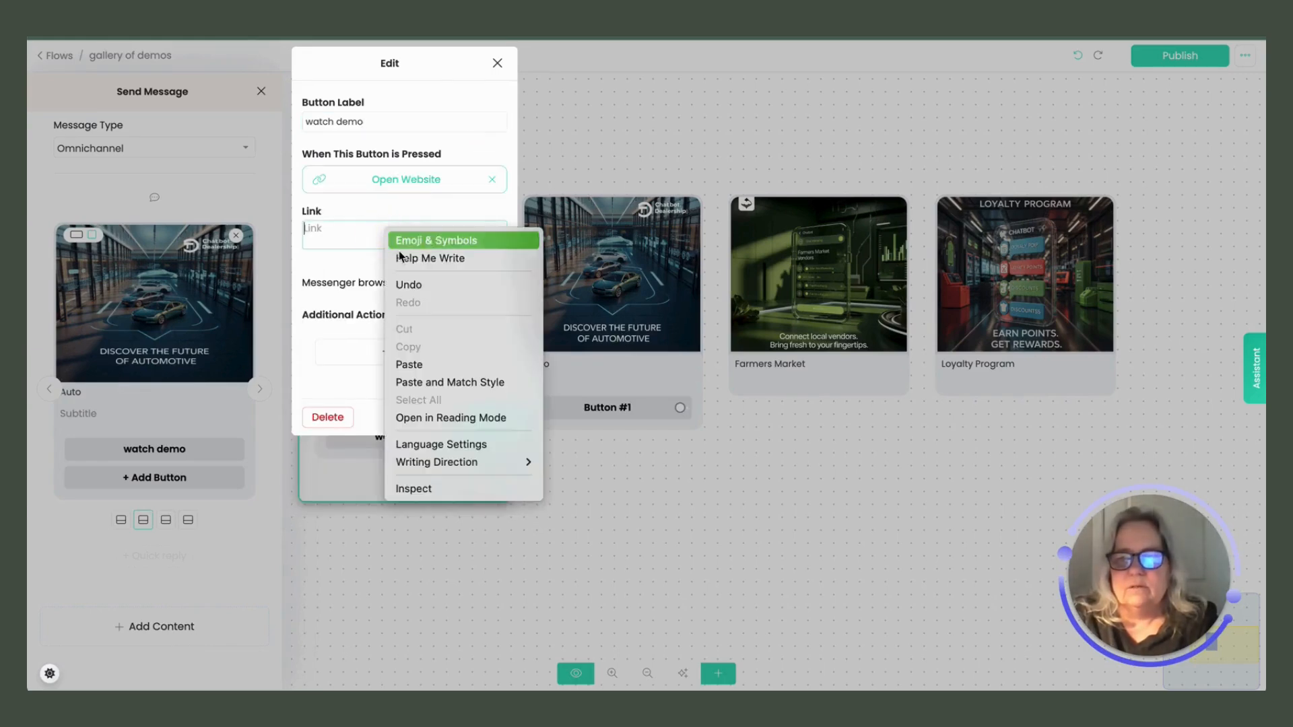
pyautogui.click(428, 365)
pyautogui.click(481, 417)
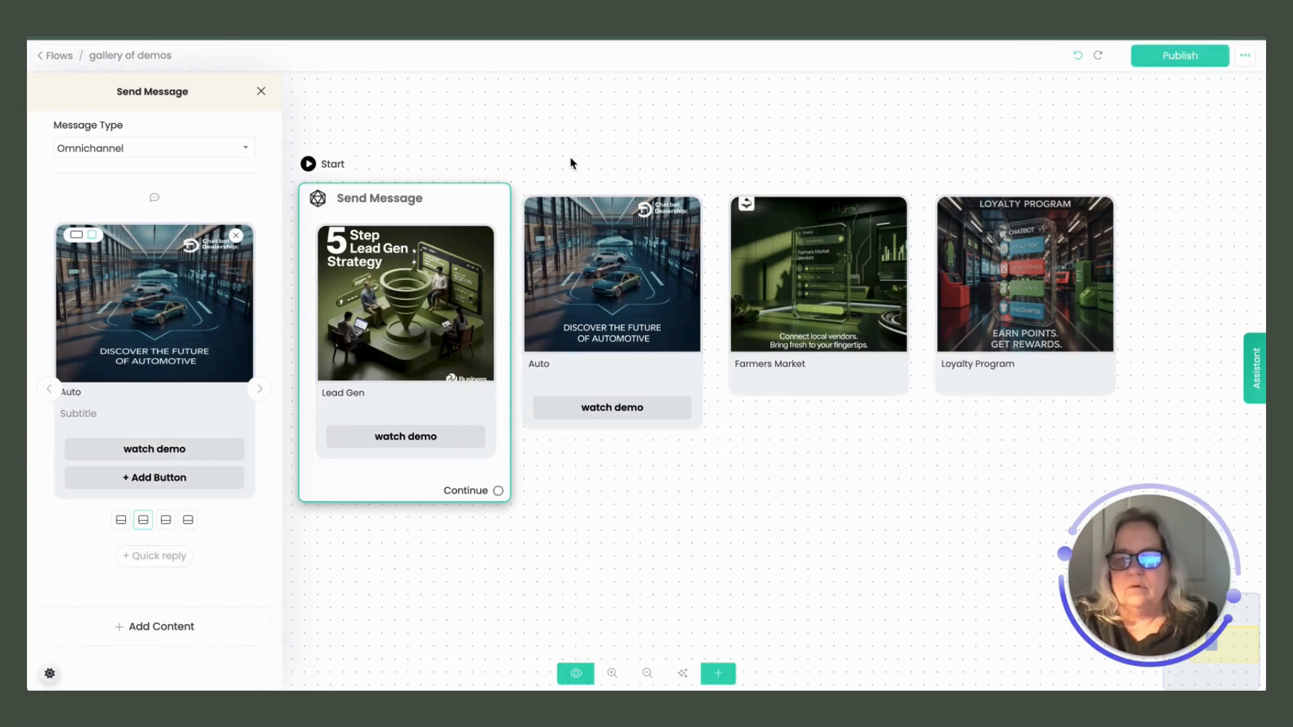
# - Add a button to the Farmers Market card and label it "watch demo"
pyautogui.click(802, 355)
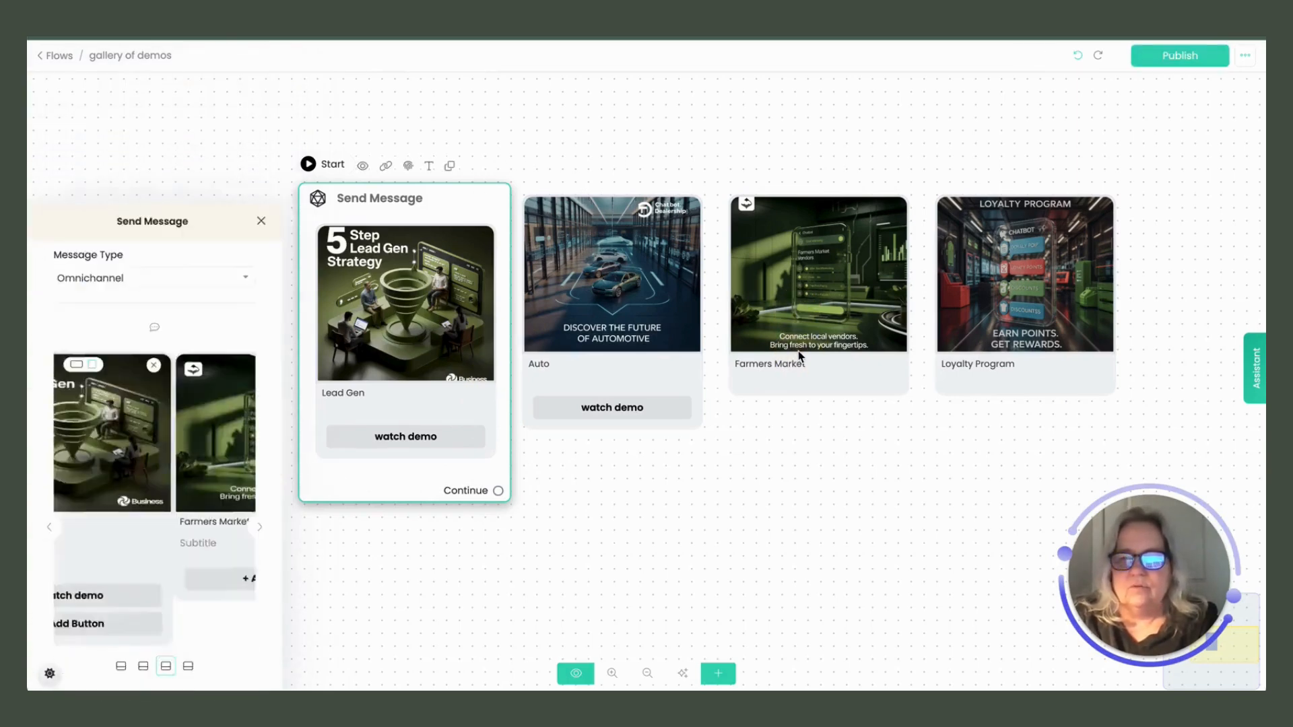
pyautogui.click(139, 449)
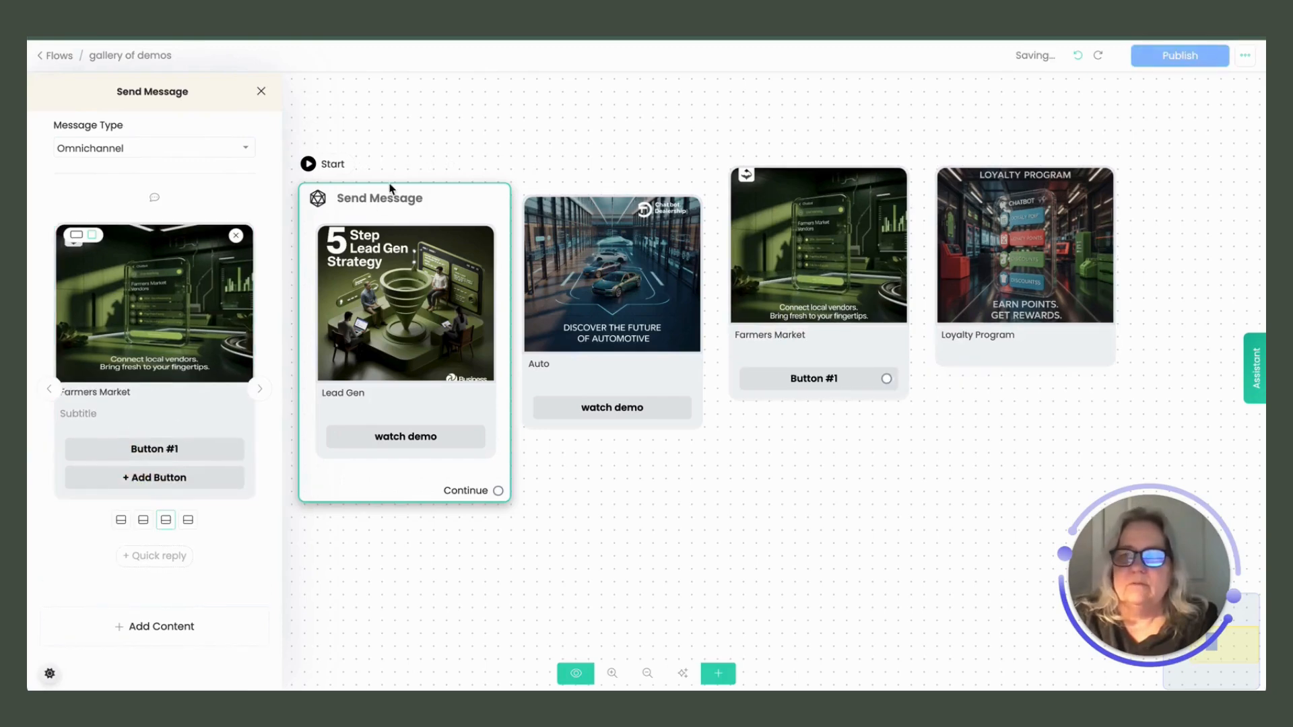
pyautogui.click(188, 451)
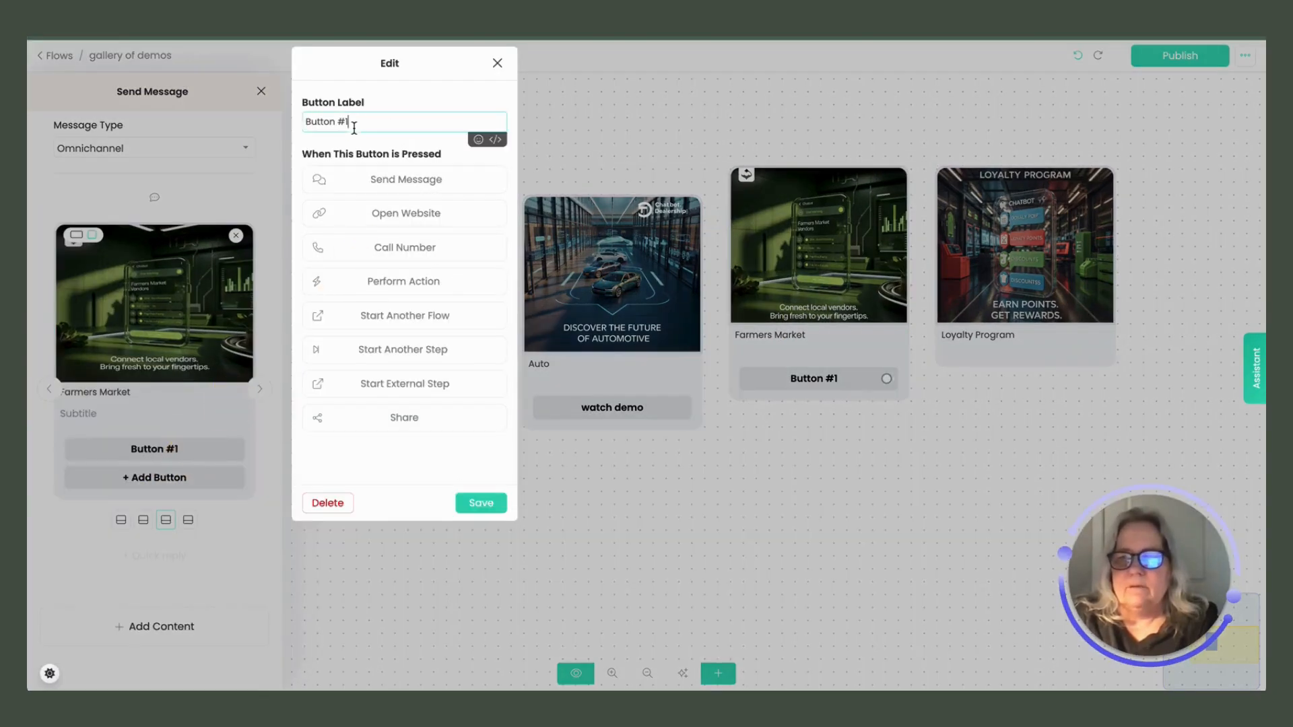
pyautogui.moveTo(352, 121); pyautogui.dragTo(299, 108)
pyautogui.write('wa')
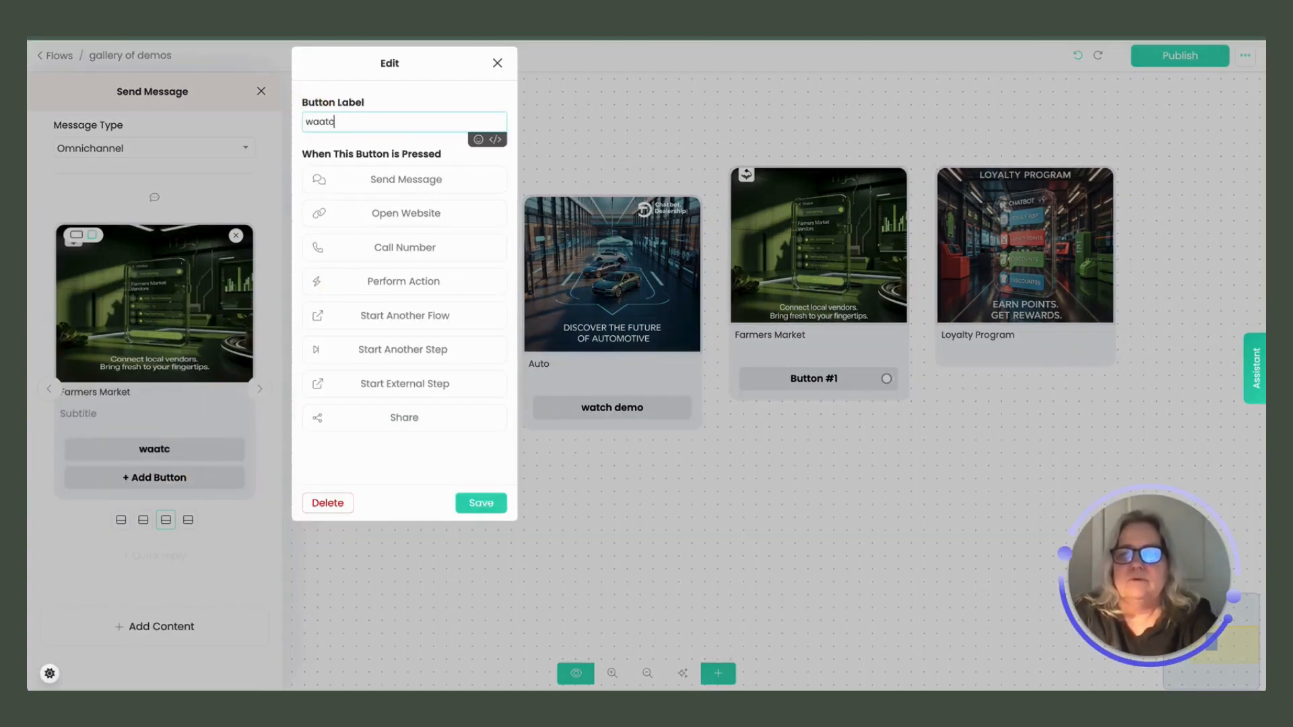
pyautogui.write('tch ')
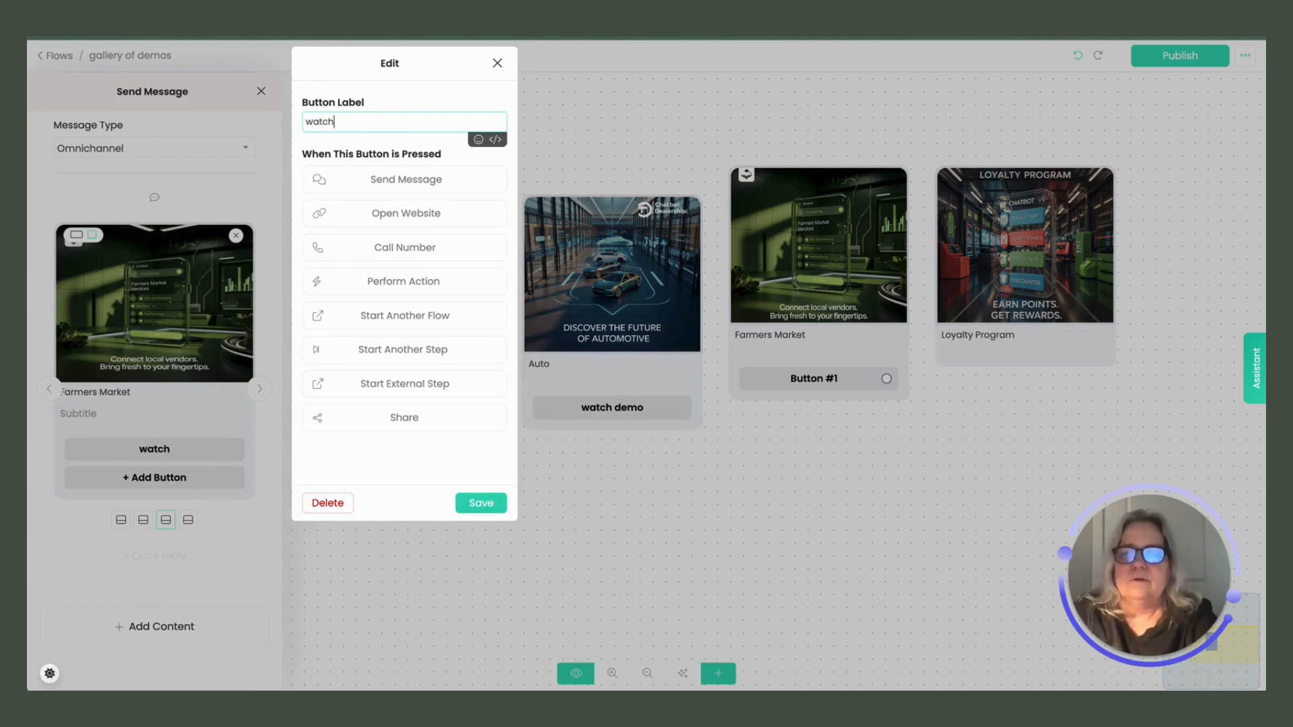
pyautogui.write('demo')
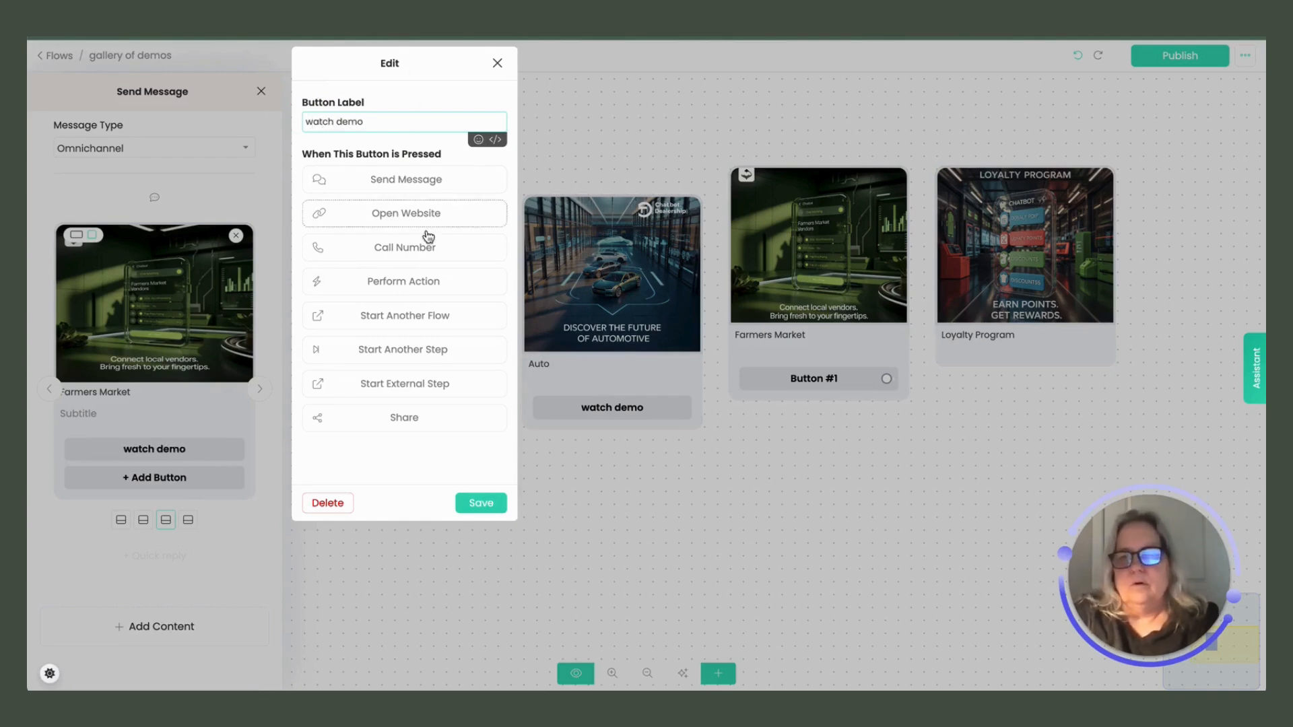
# - Copy the link of the webchat "three" and make the Farmers Market card's "watch demo" button open it as a website
pyautogui.click(410, 227)
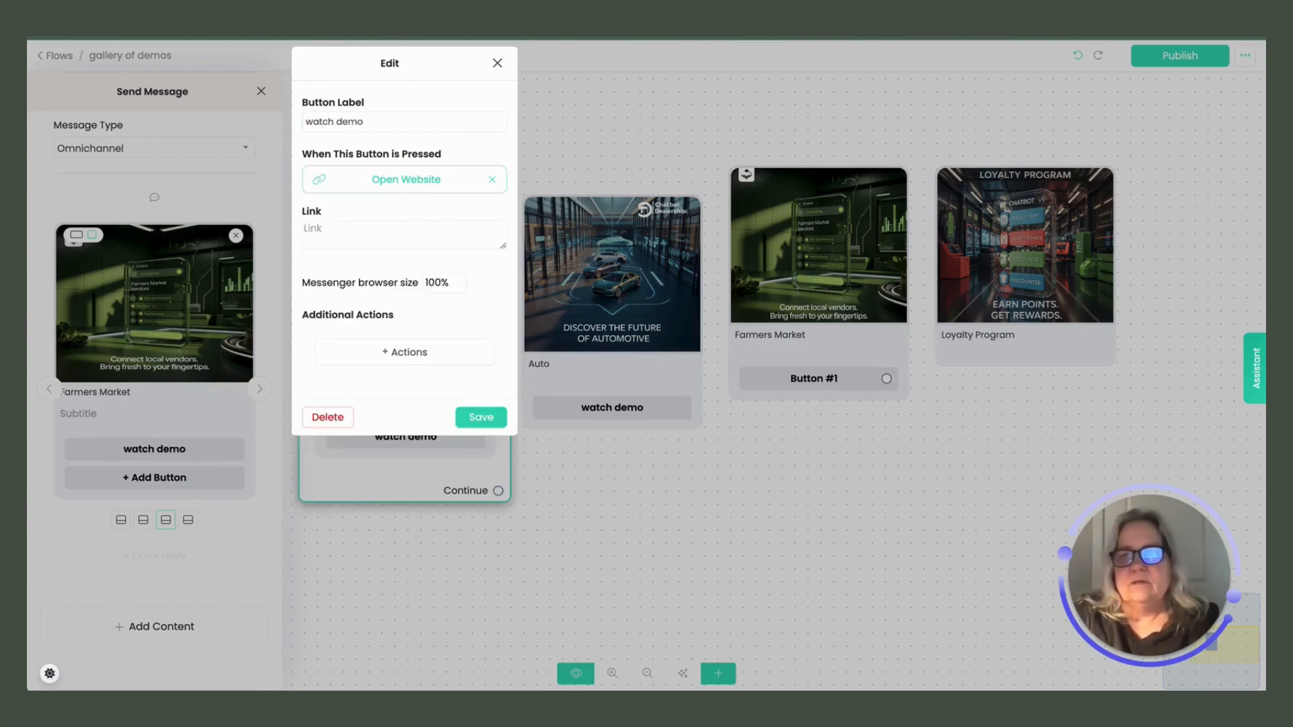
pyautogui.click(357, 28)
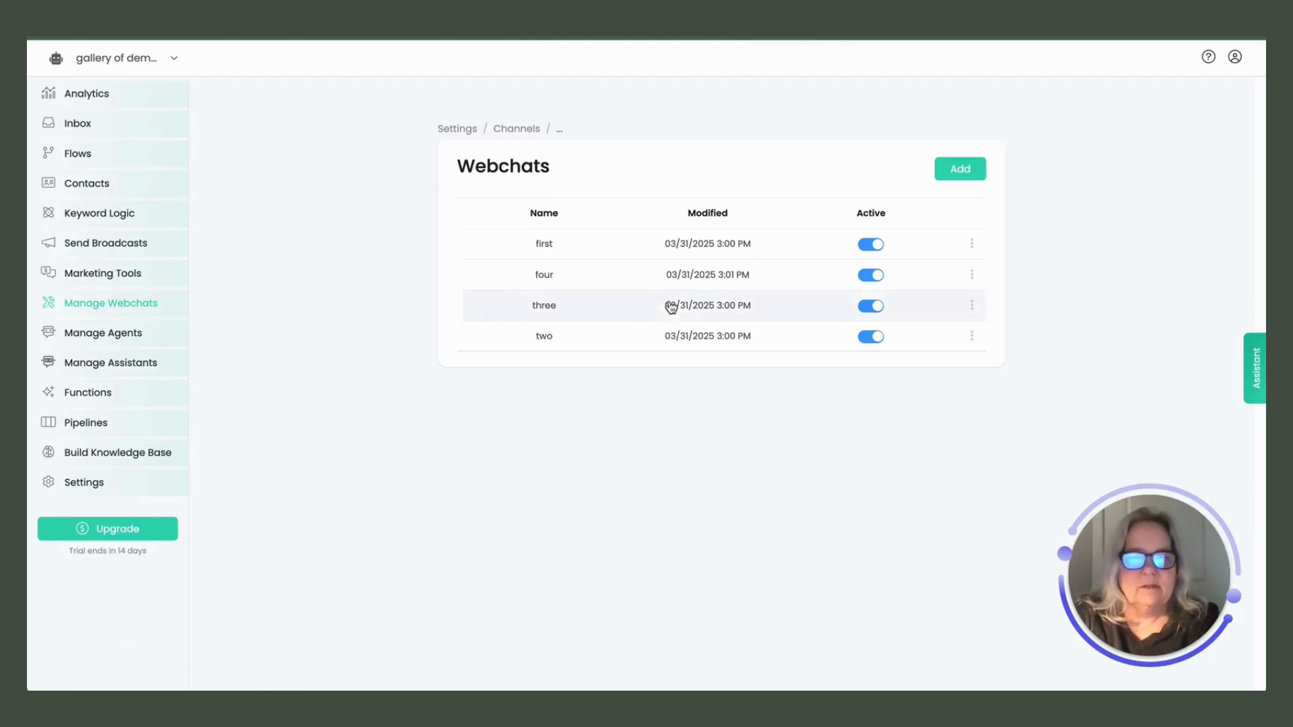
pyautogui.click(971, 305)
pyautogui.click(951, 163)
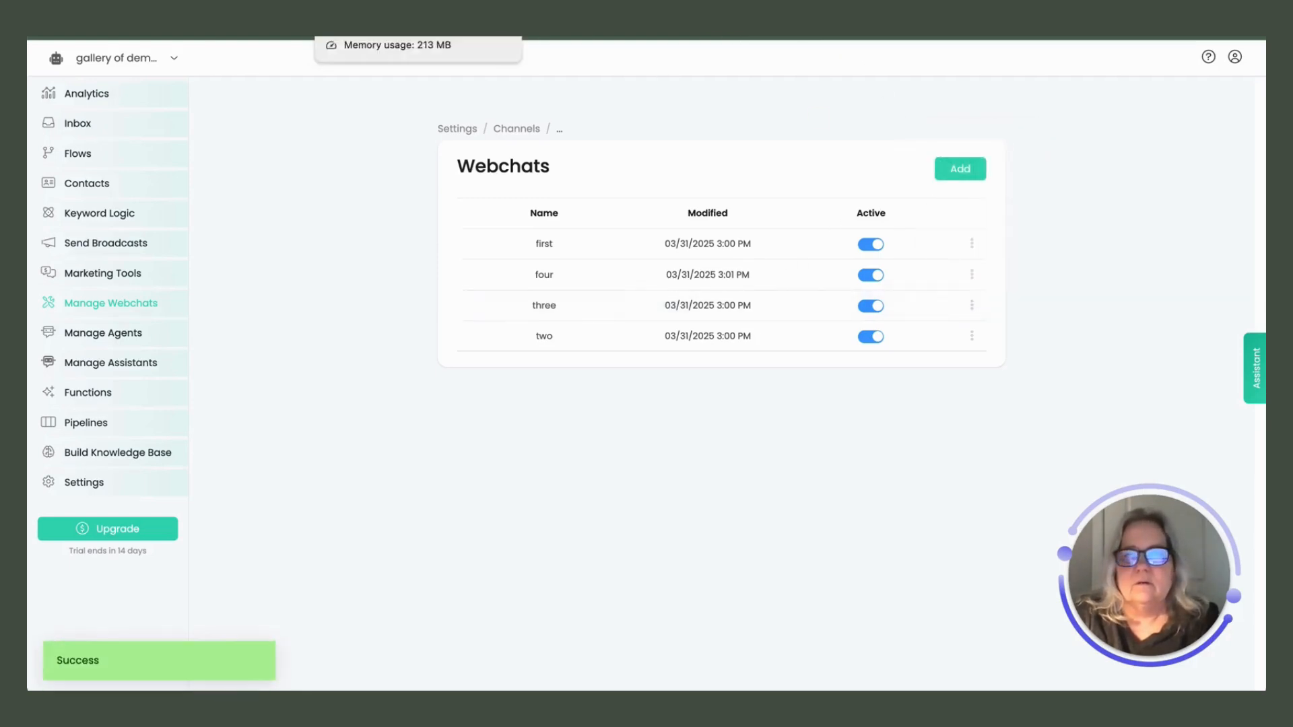
pyautogui.click(367, 29)
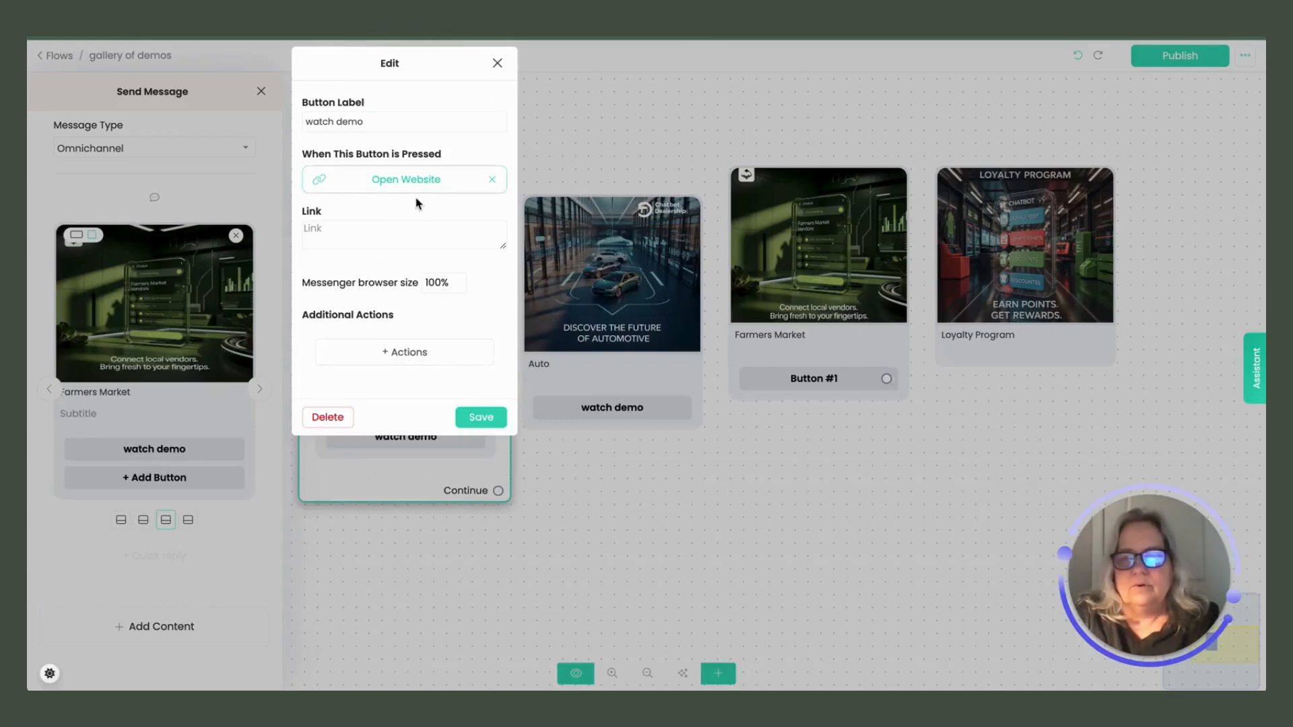
pyautogui.rightClick(392, 227)
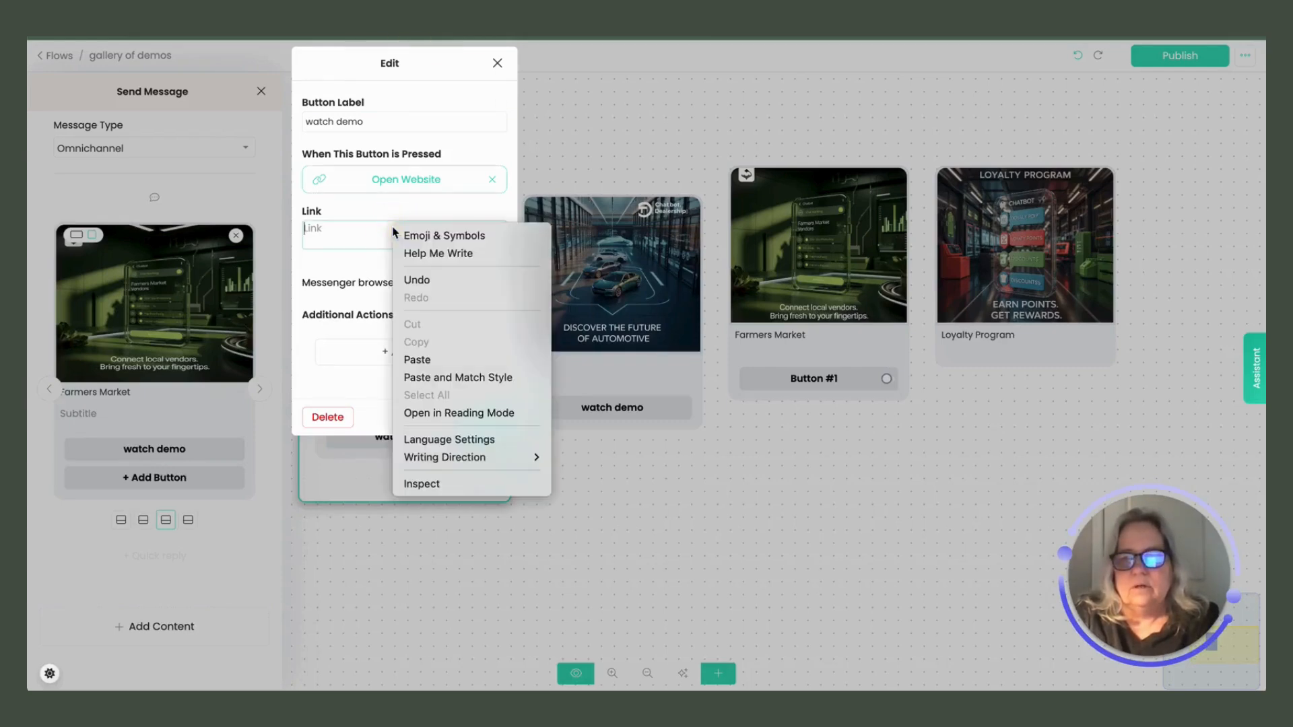
pyautogui.click(469, 354)
pyautogui.click(480, 417)
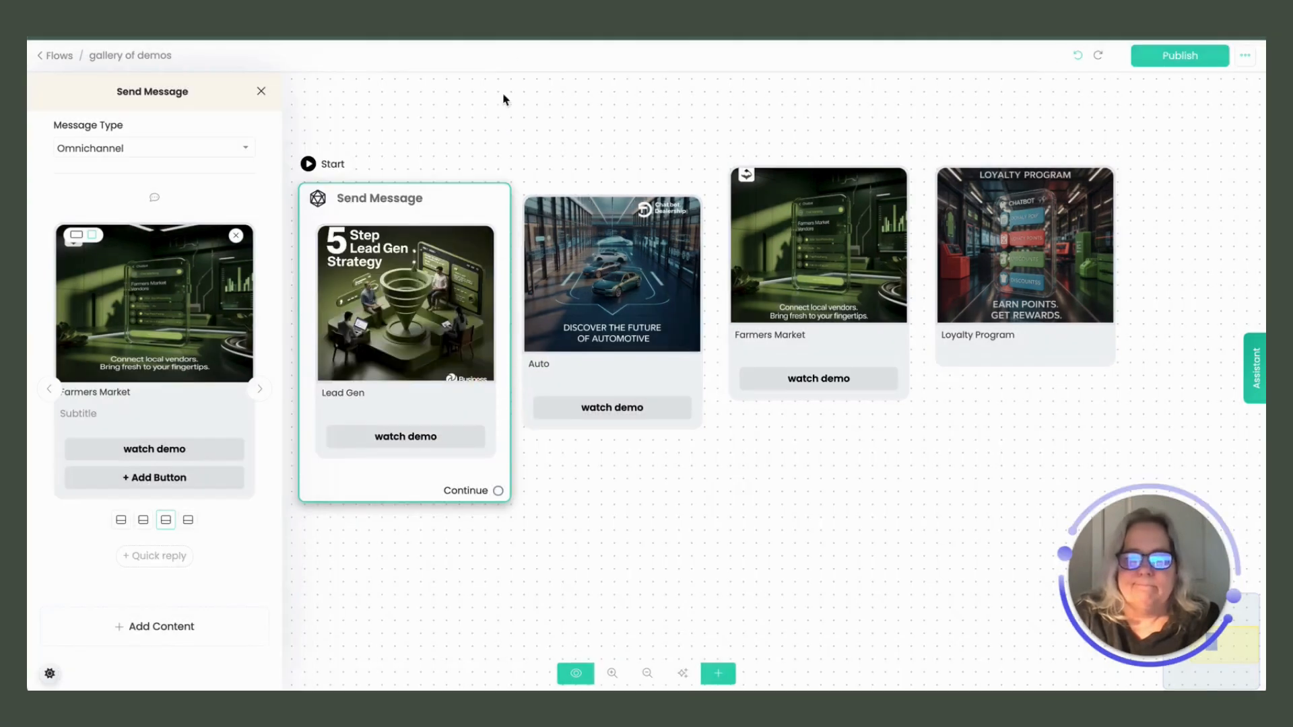
# - Add a button to the Loyalty Program card and label it "watch demo"
pyautogui.click(988, 273)
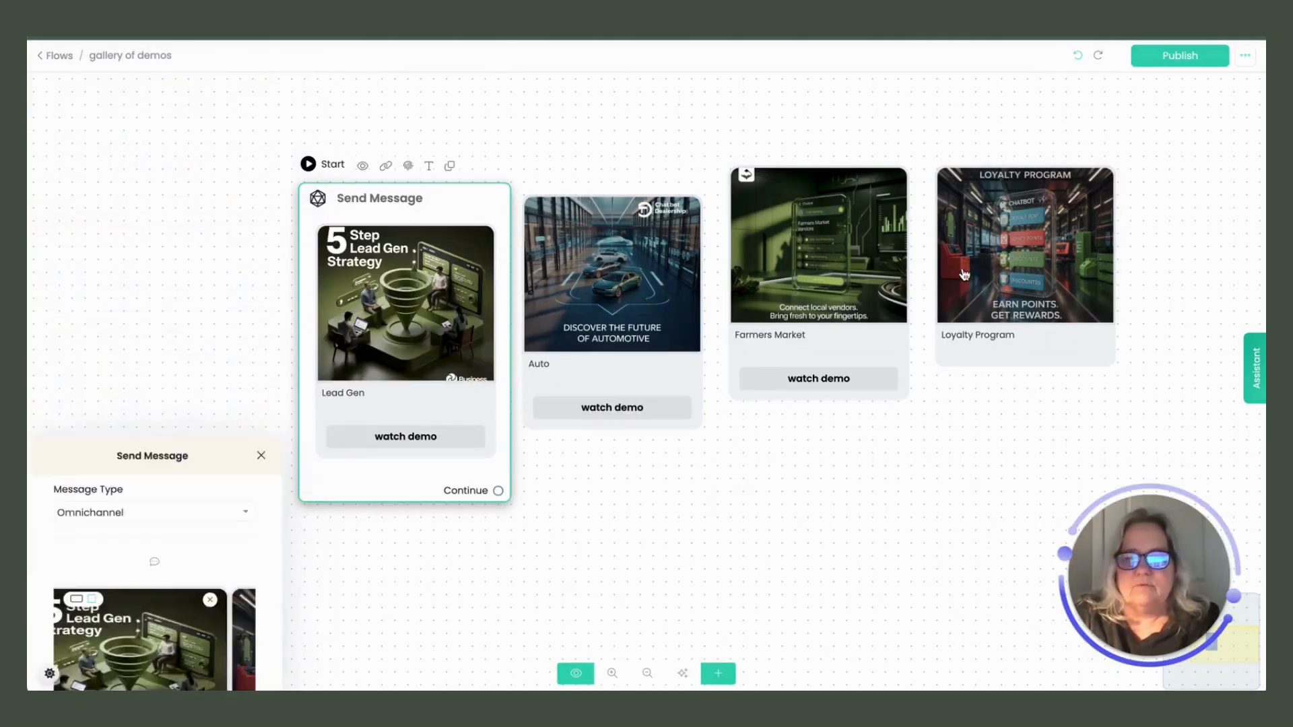
pyautogui.click(159, 449)
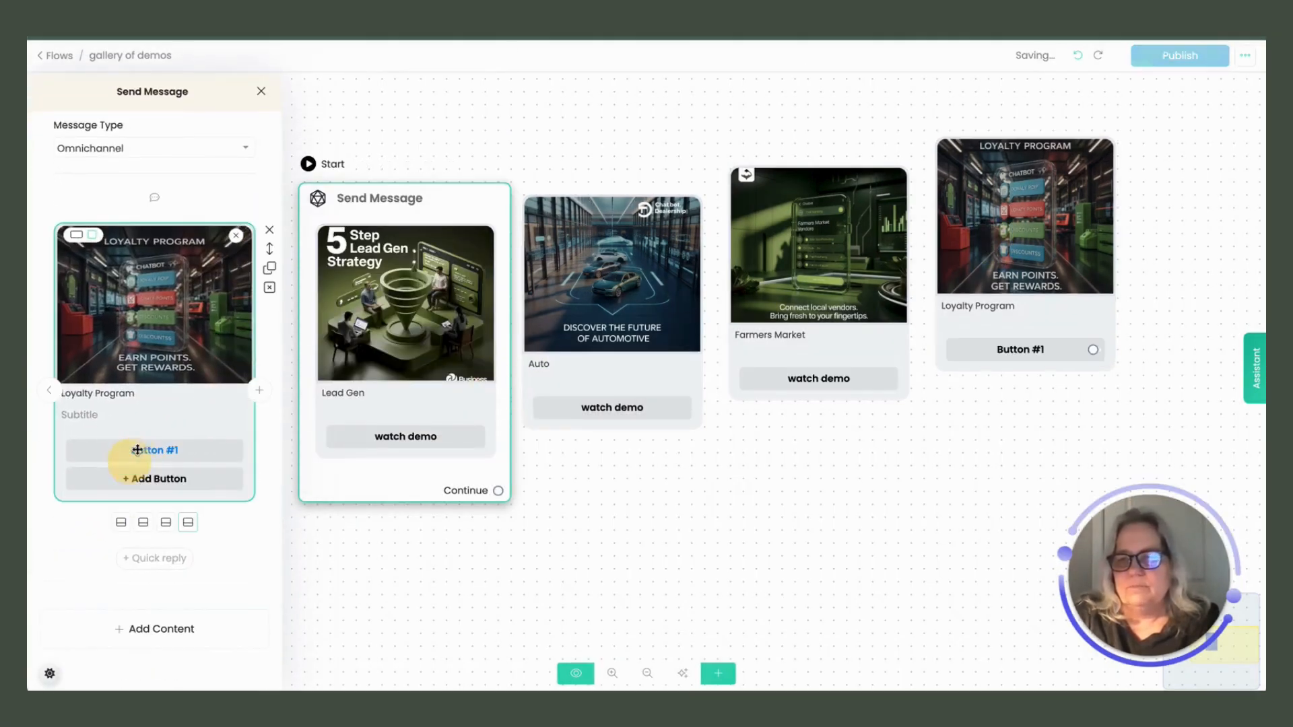
pyautogui.click(159, 445)
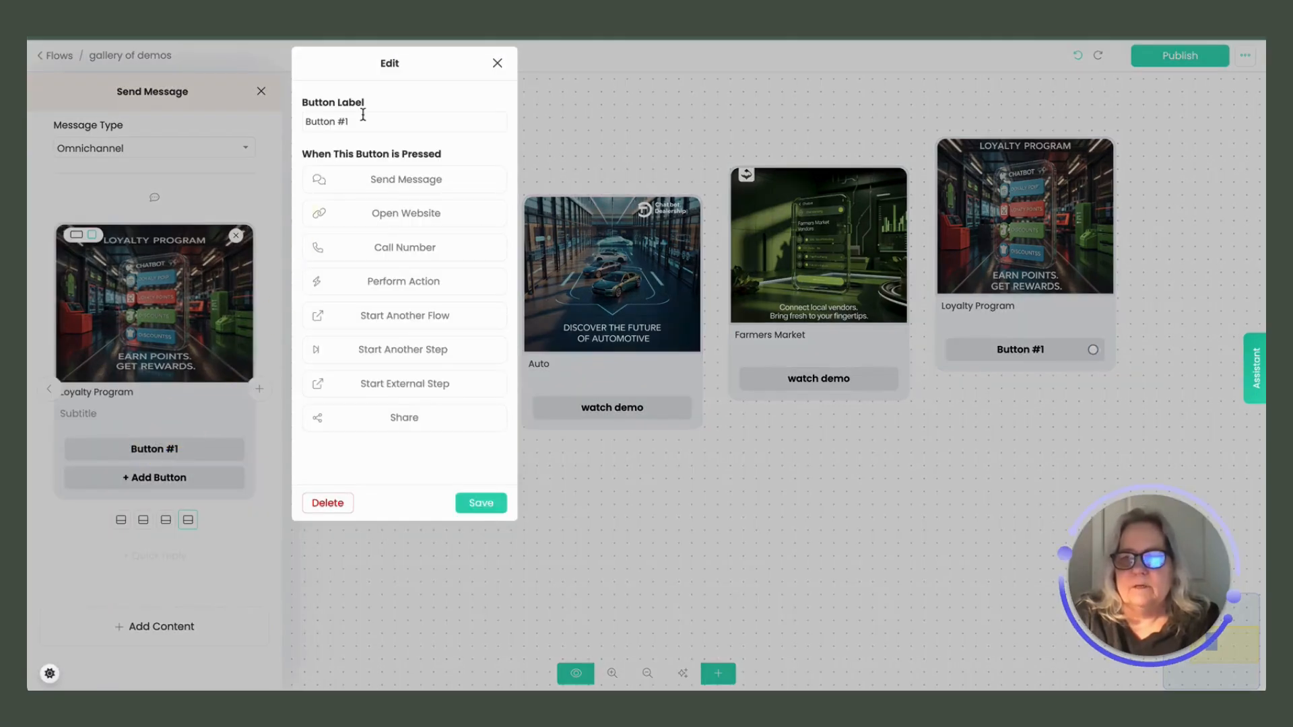
pyautogui.moveTo(360, 120); pyautogui.dragTo(300, 113)
pyautogui.press('BackSpace')
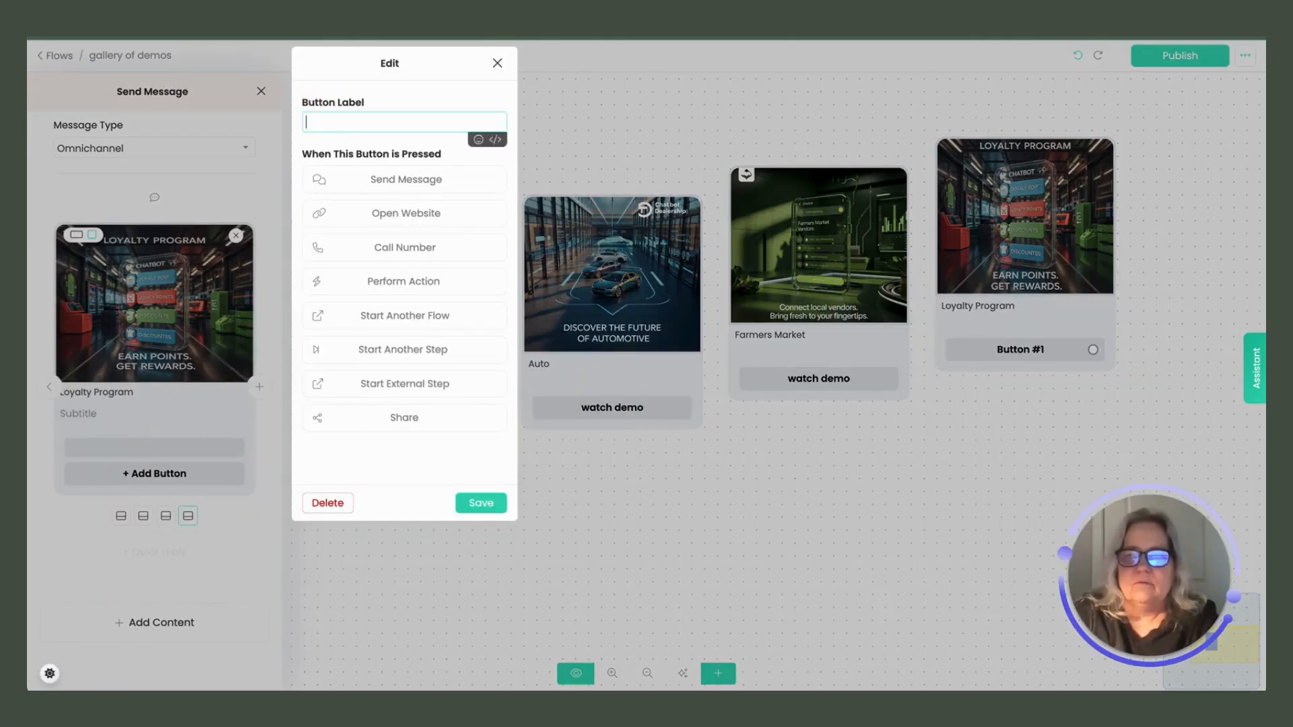
pyautogui.write('watch demo')
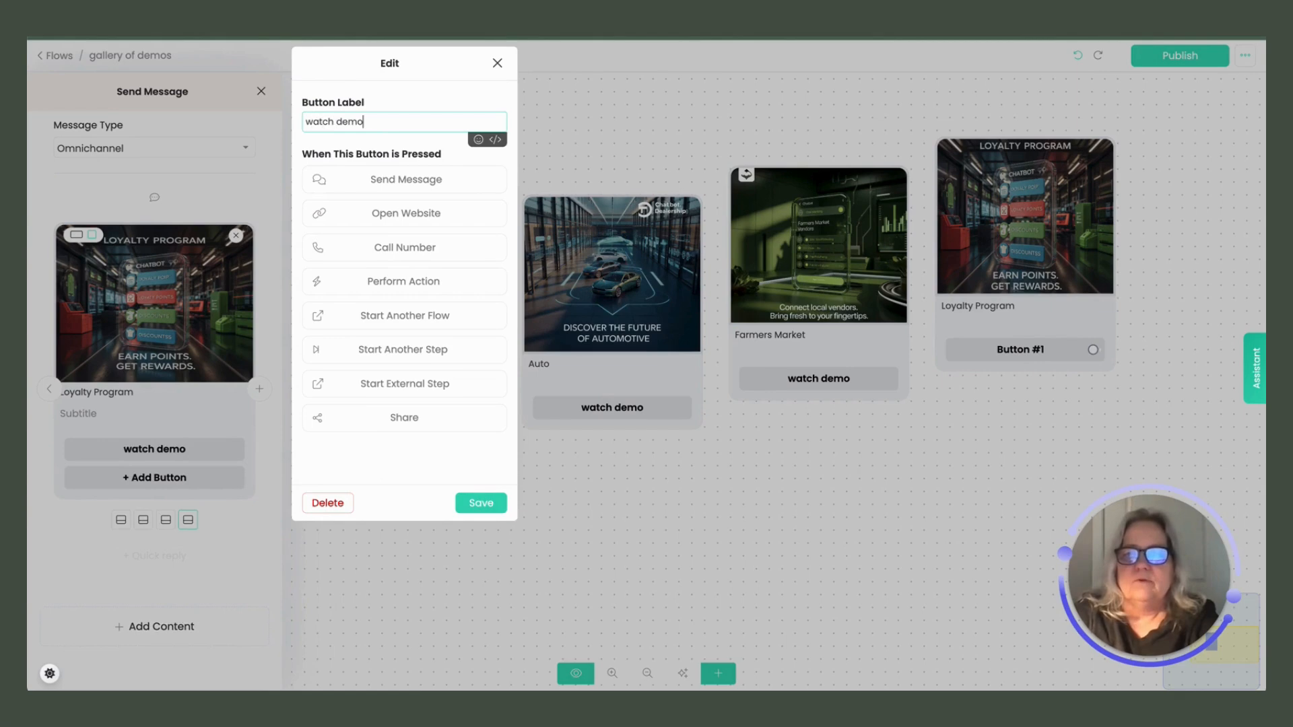
# - Copy the link of the webchat "two" and make the Loyalty Program card's "watch demo" button open it as a website
pyautogui.click(406, 213)
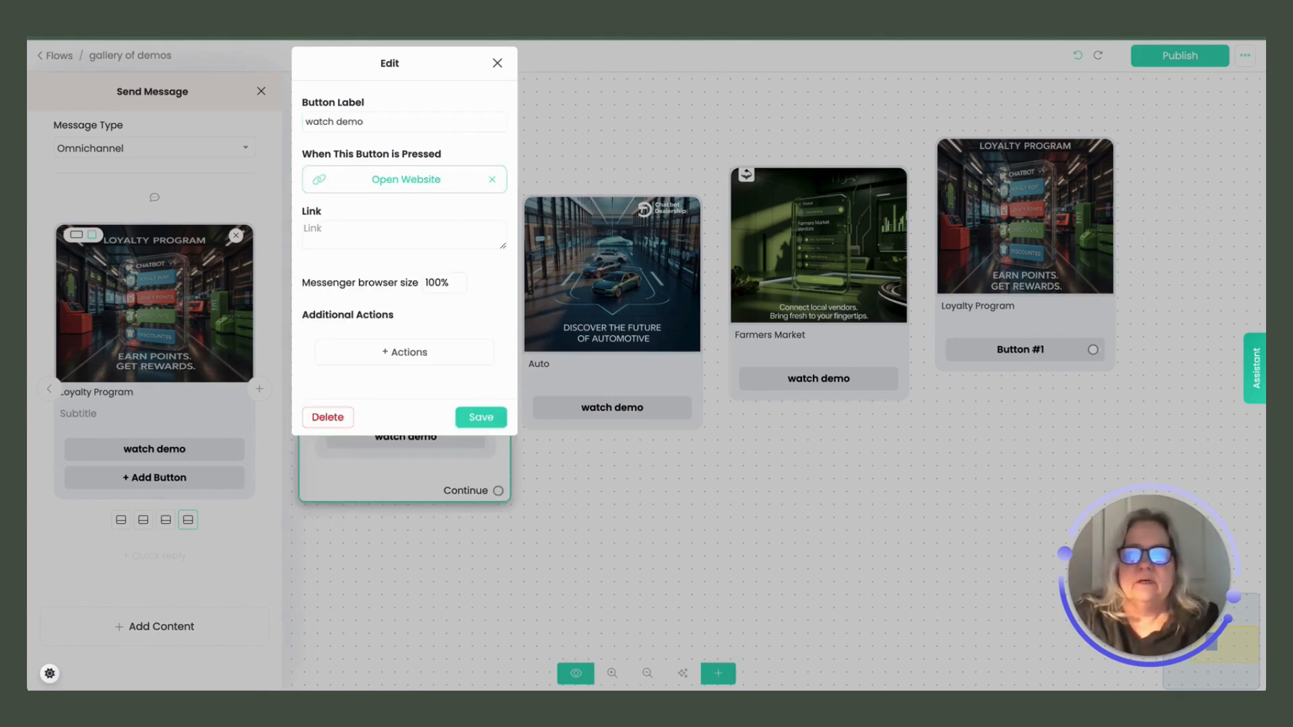
pyautogui.click(404, 38)
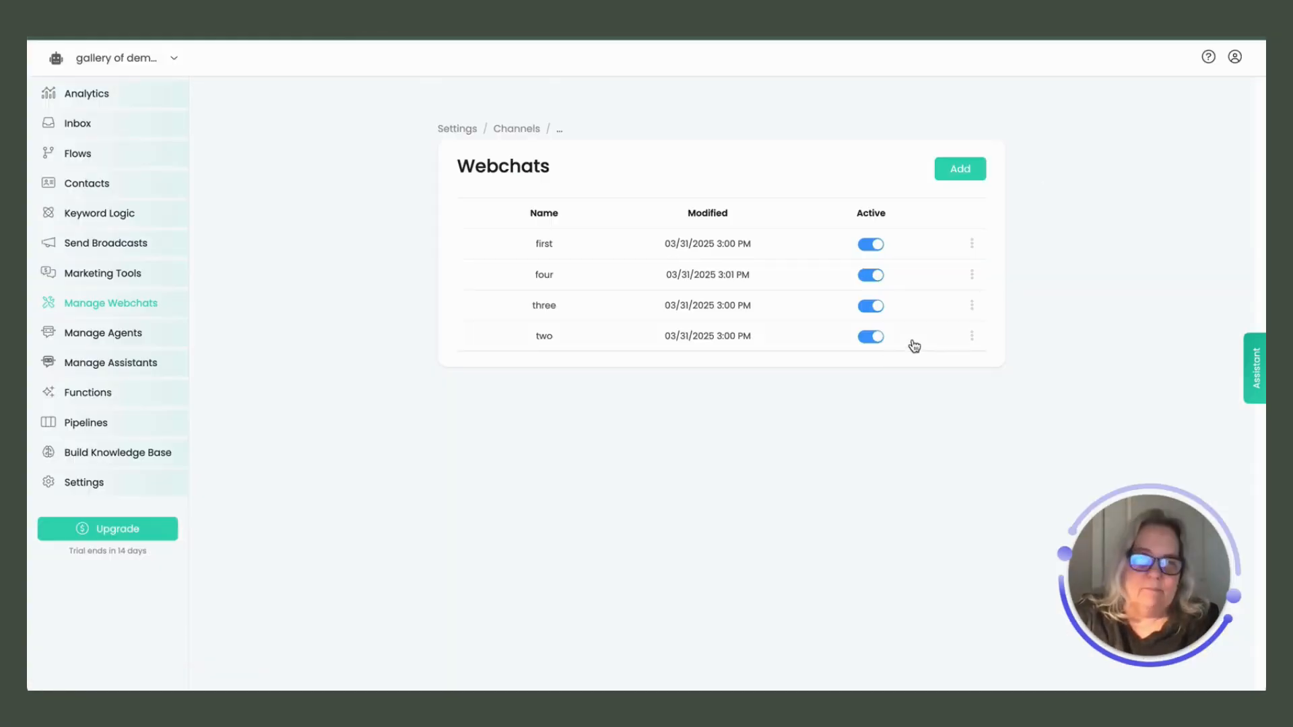
pyautogui.click(970, 339)
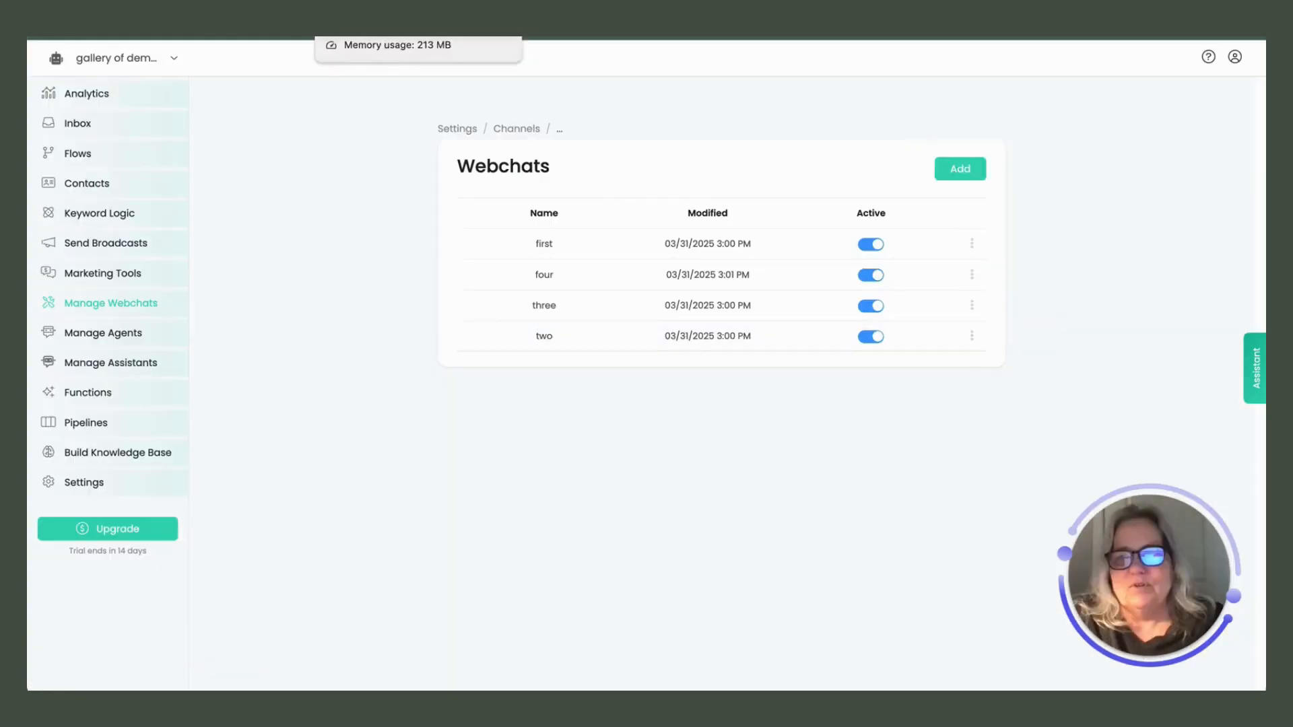
pyautogui.click(464, 38)
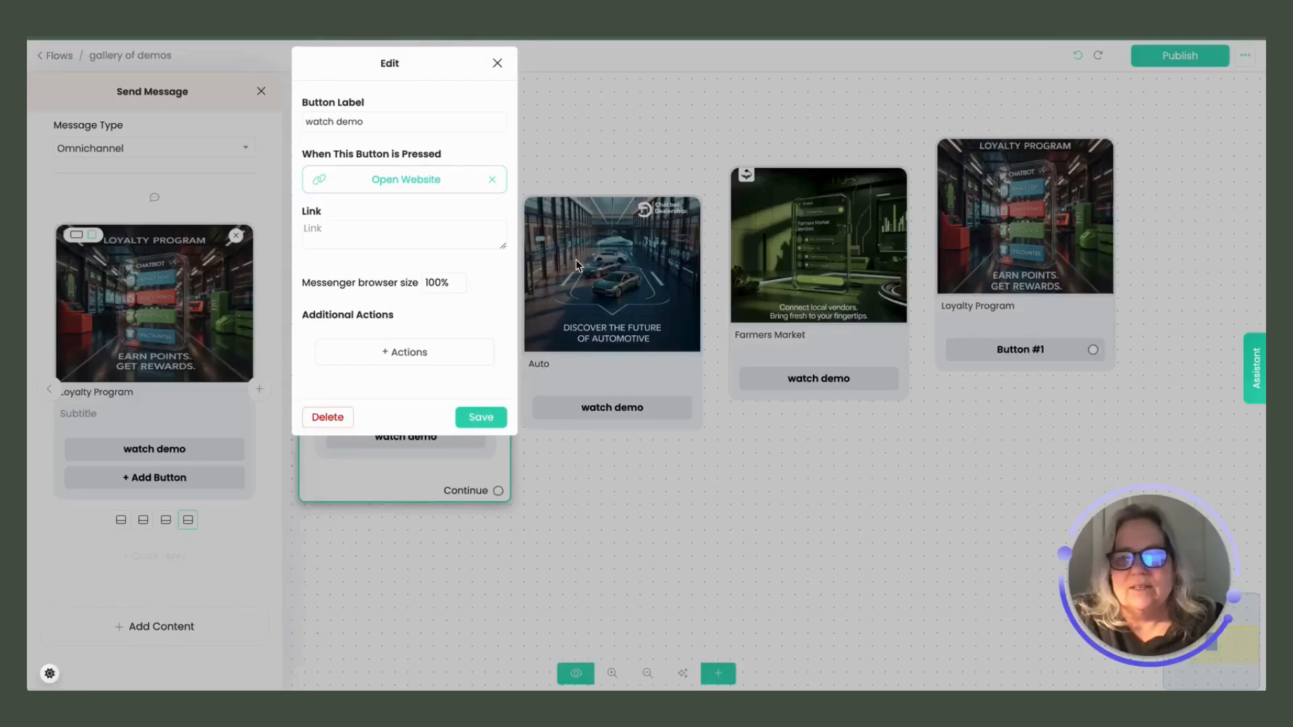
pyautogui.rightClick(393, 225)
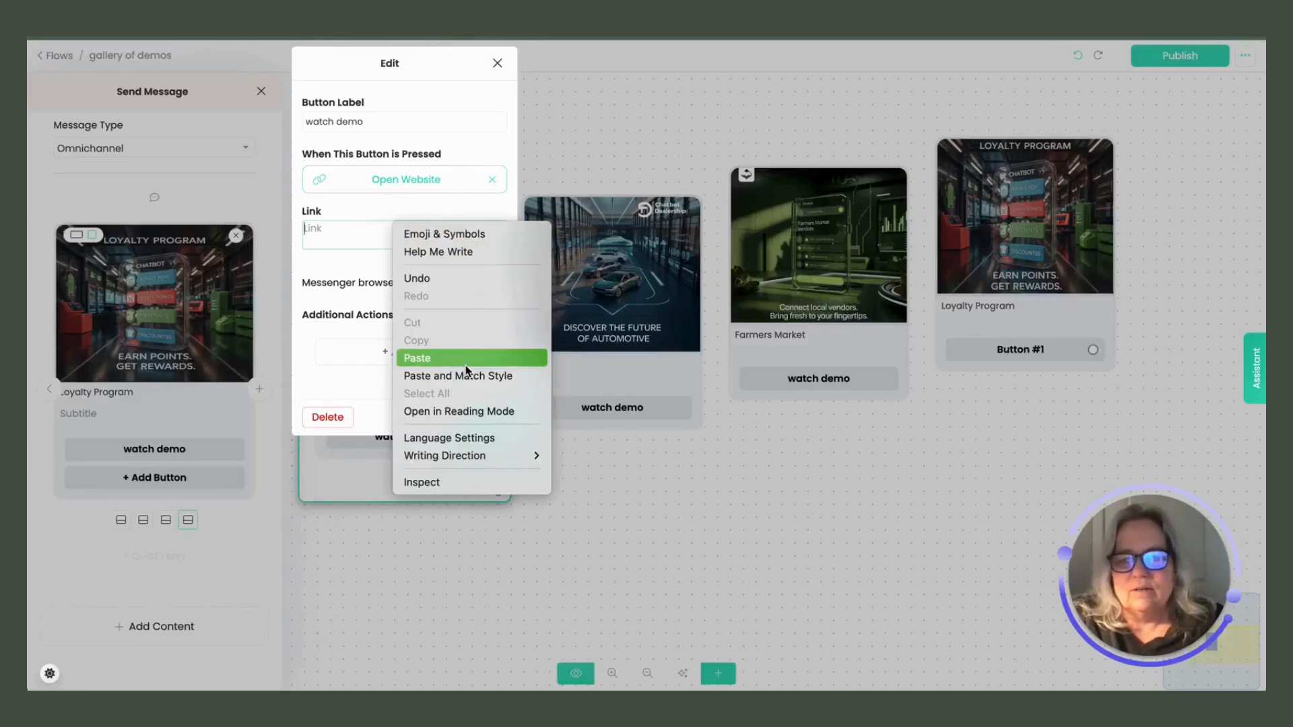
pyautogui.click(536, 357)
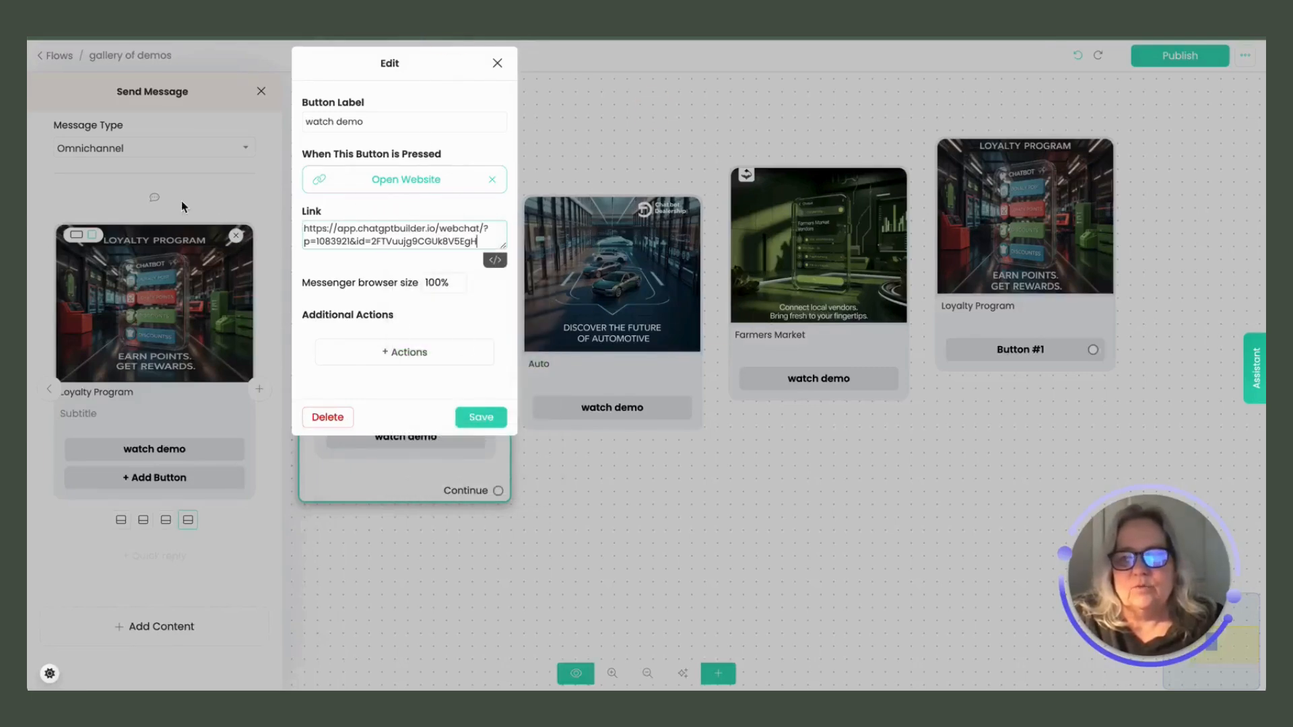
pyautogui.click(481, 417)
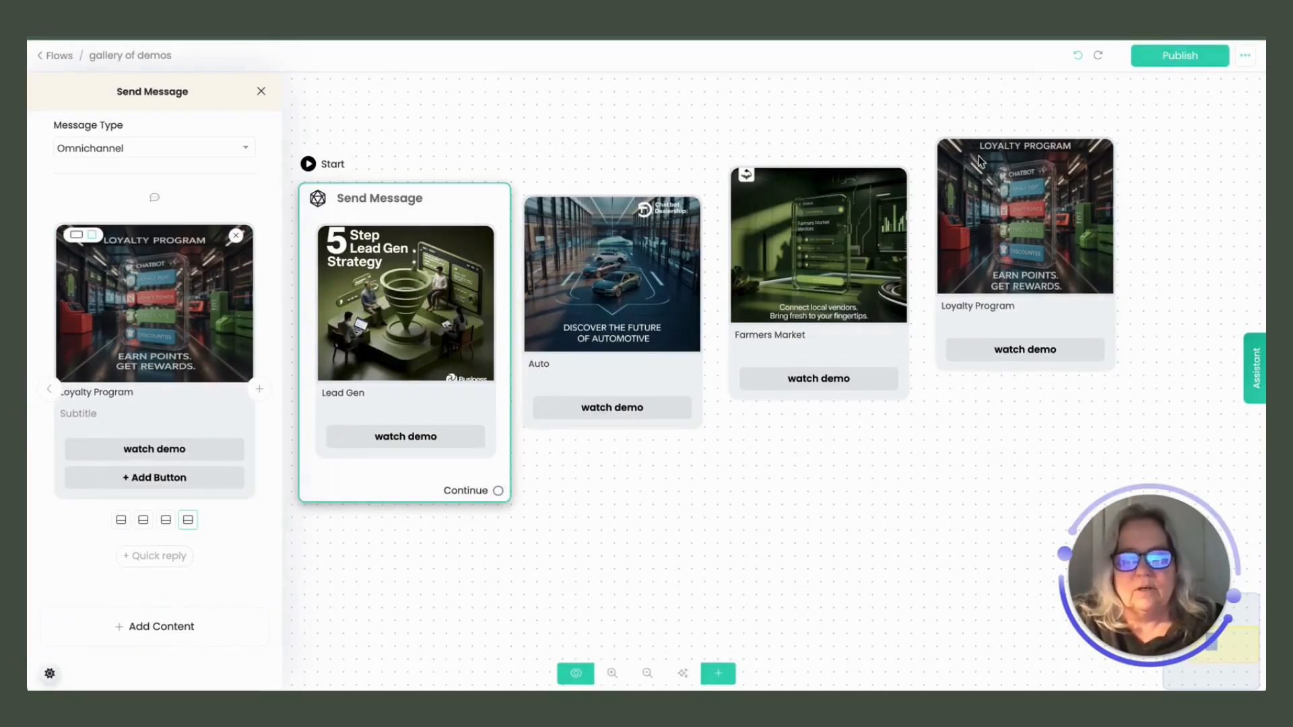
# - Publish the gallery of demos flow and open the AI Assistant's preview
pyautogui.click(1162, 56)
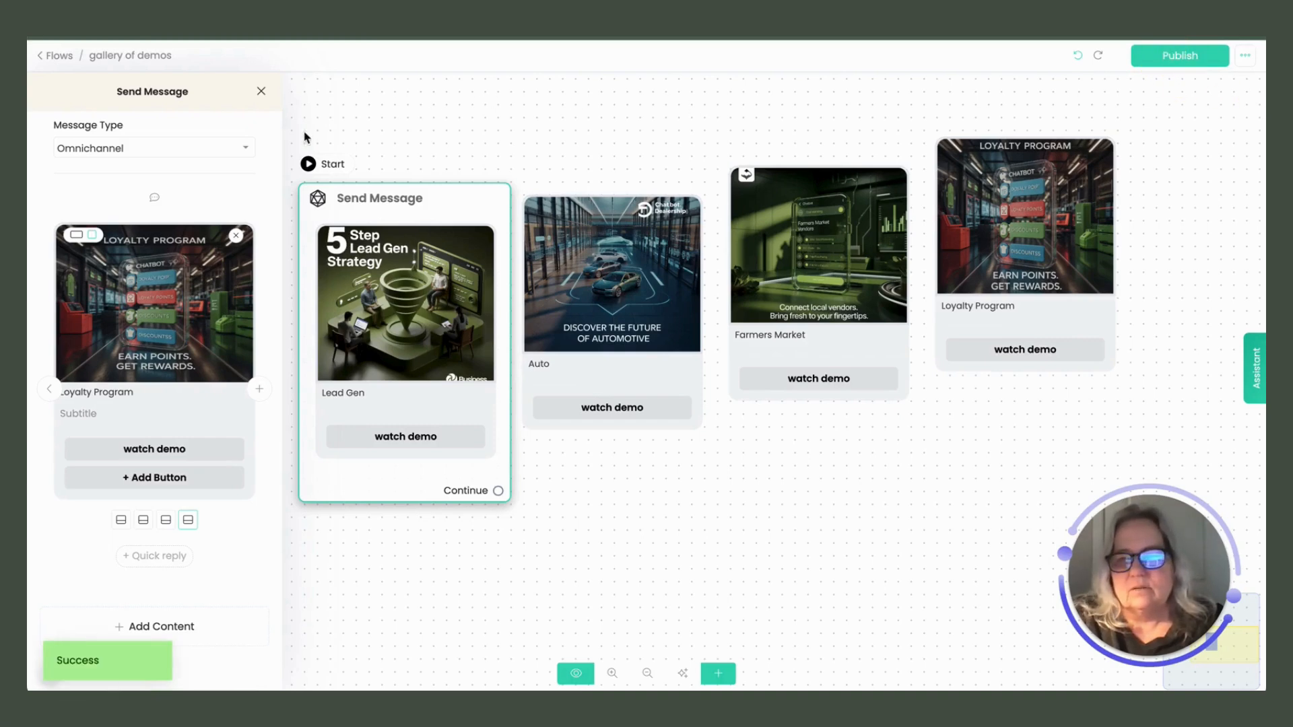
pyautogui.click(1253, 374)
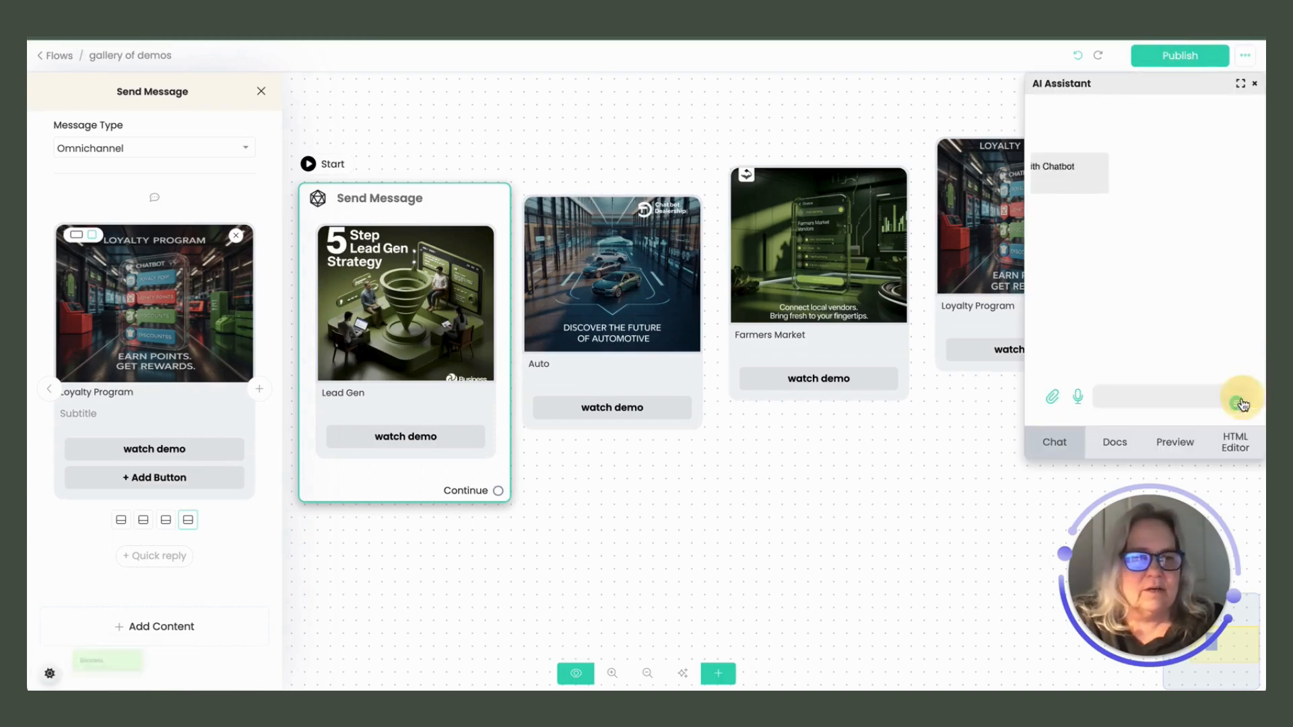
pyautogui.click(1178, 443)
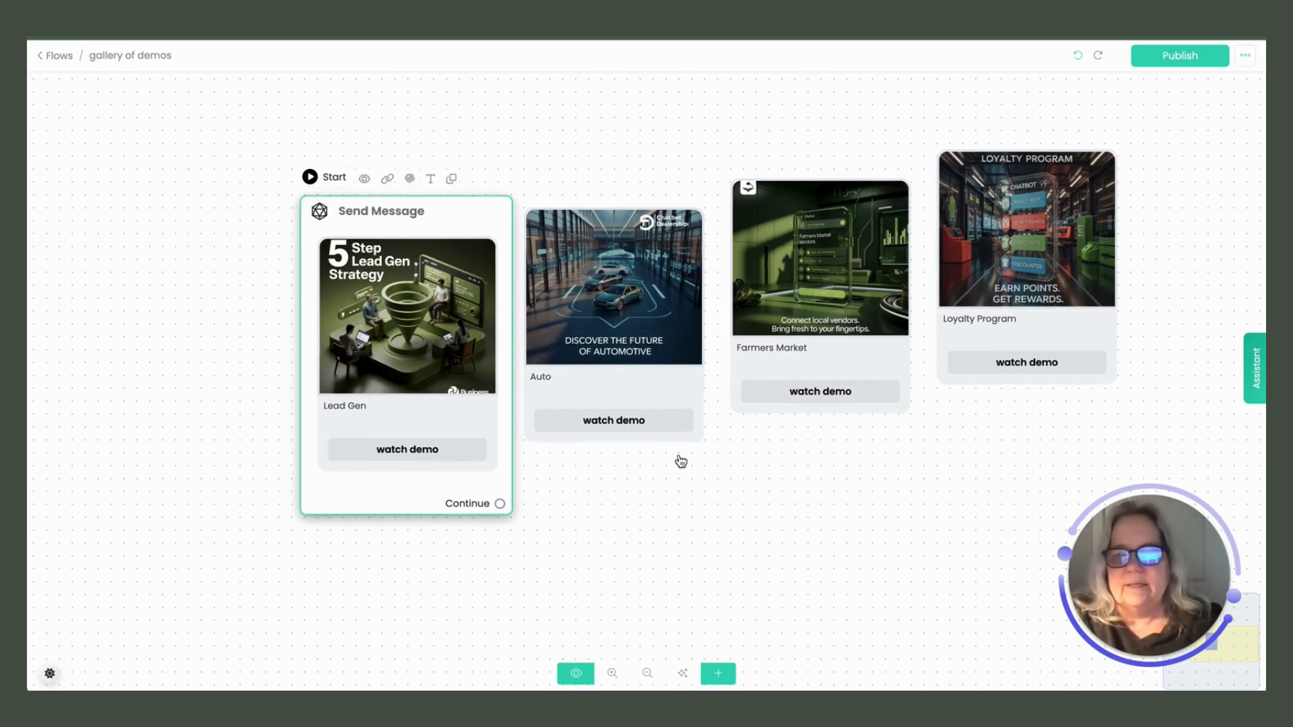
# - Add a Send Message step ahead of the carousel, set it as the starting step and connect it to the carousel step
pyautogui.click(720, 680)
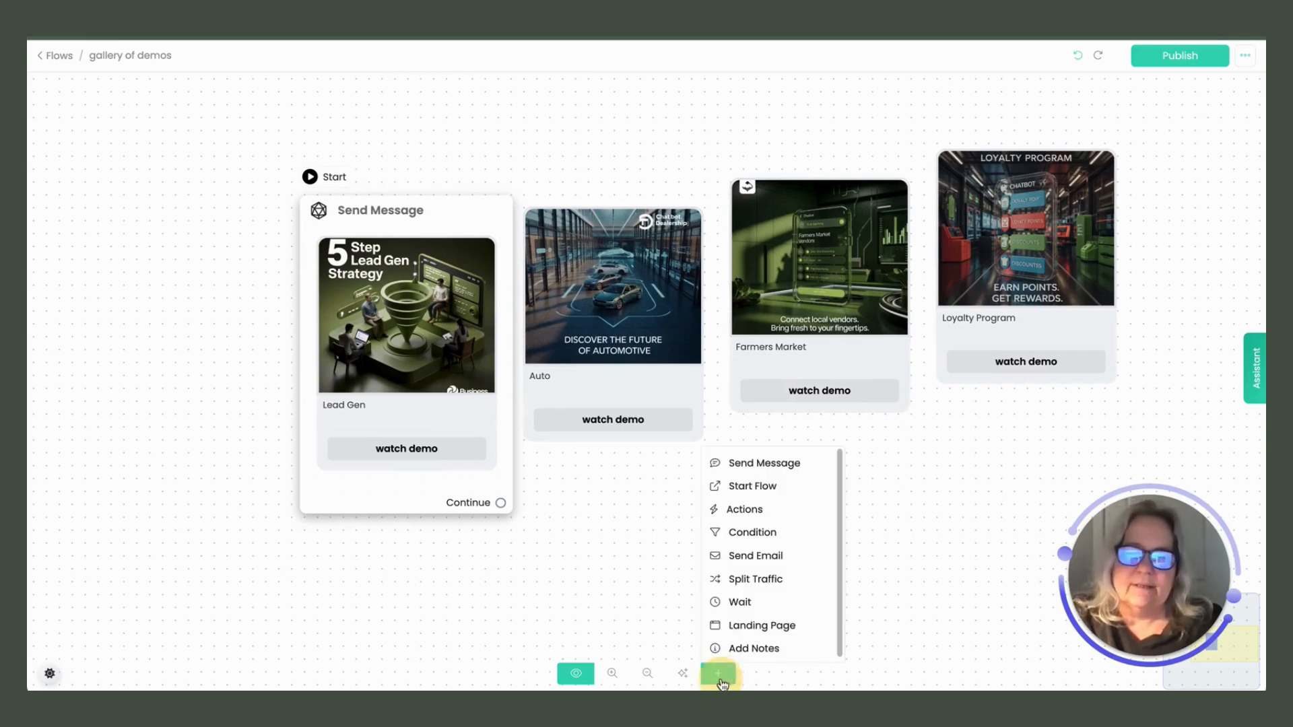
pyautogui.click(762, 468)
pyautogui.moveTo(854, 447); pyautogui.dragTo(151, 244)
pyautogui.click(128, 191)
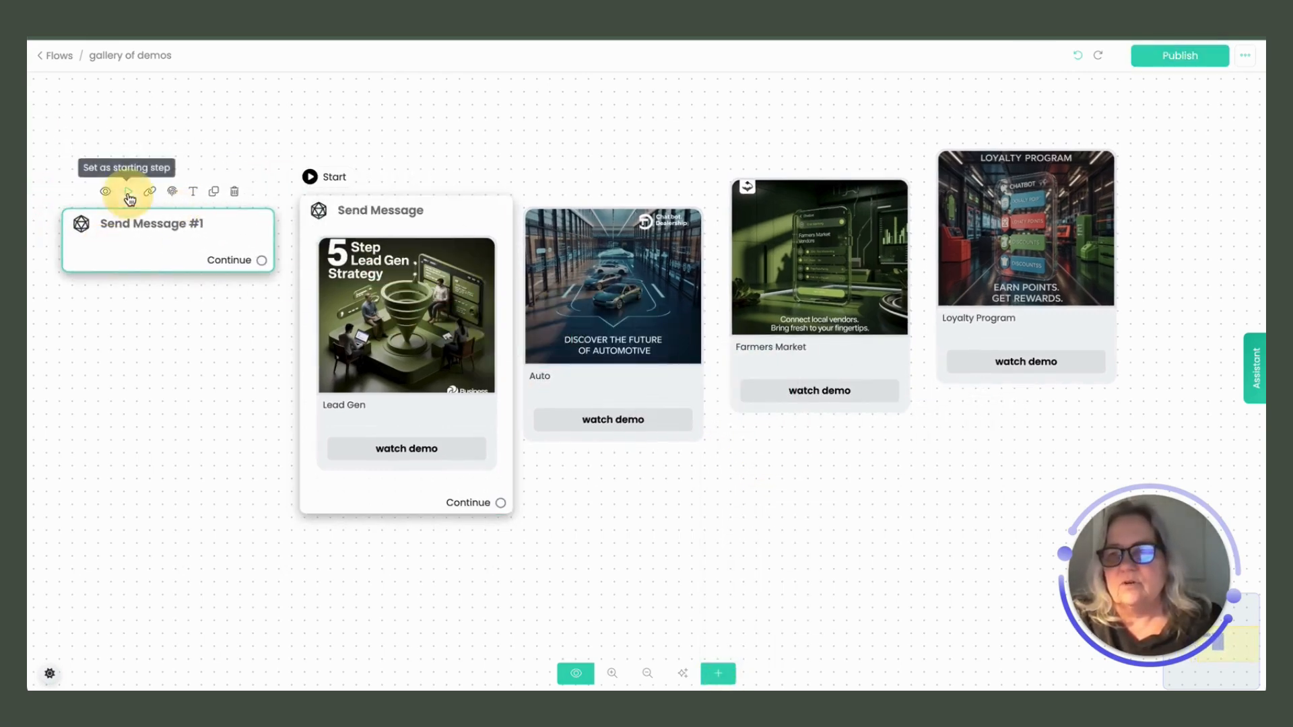
pyautogui.click(275, 271)
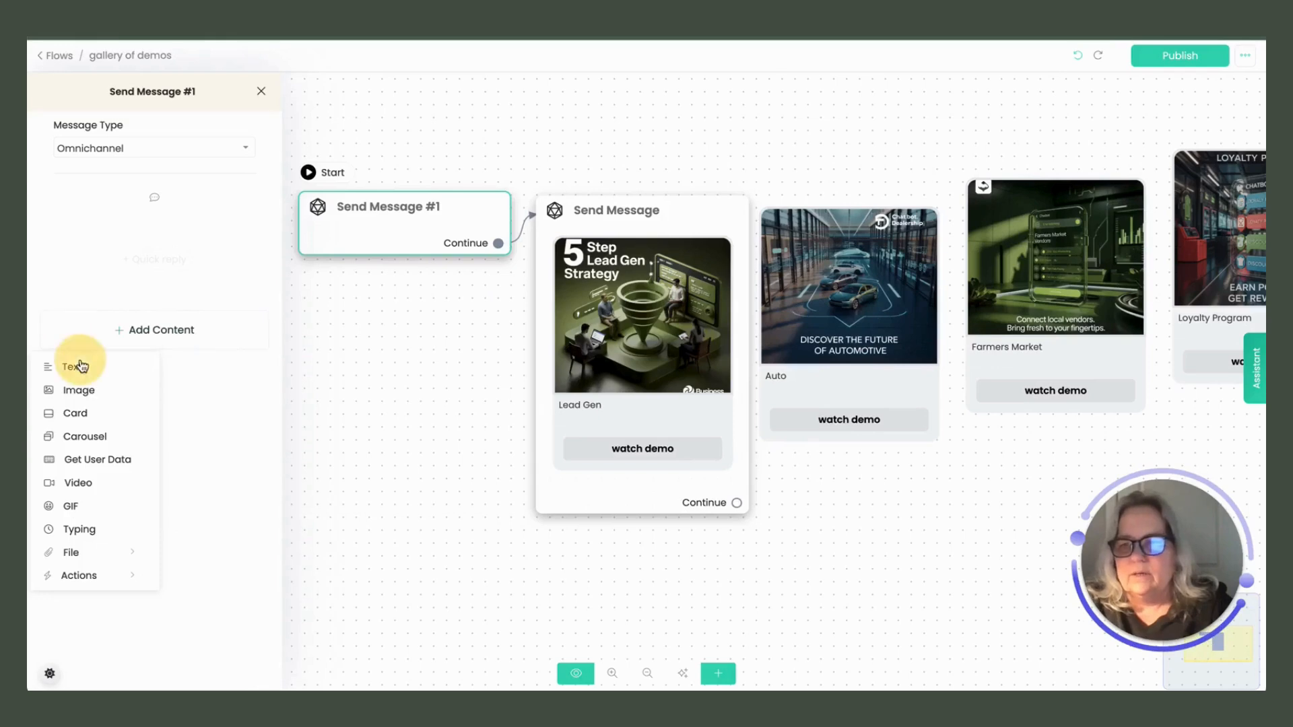
# - Add a text block to the new starting message reading "To browse the available demos, click on the right or left arrows"
pyautogui.click(70, 365)
pyautogui.click(141, 237)
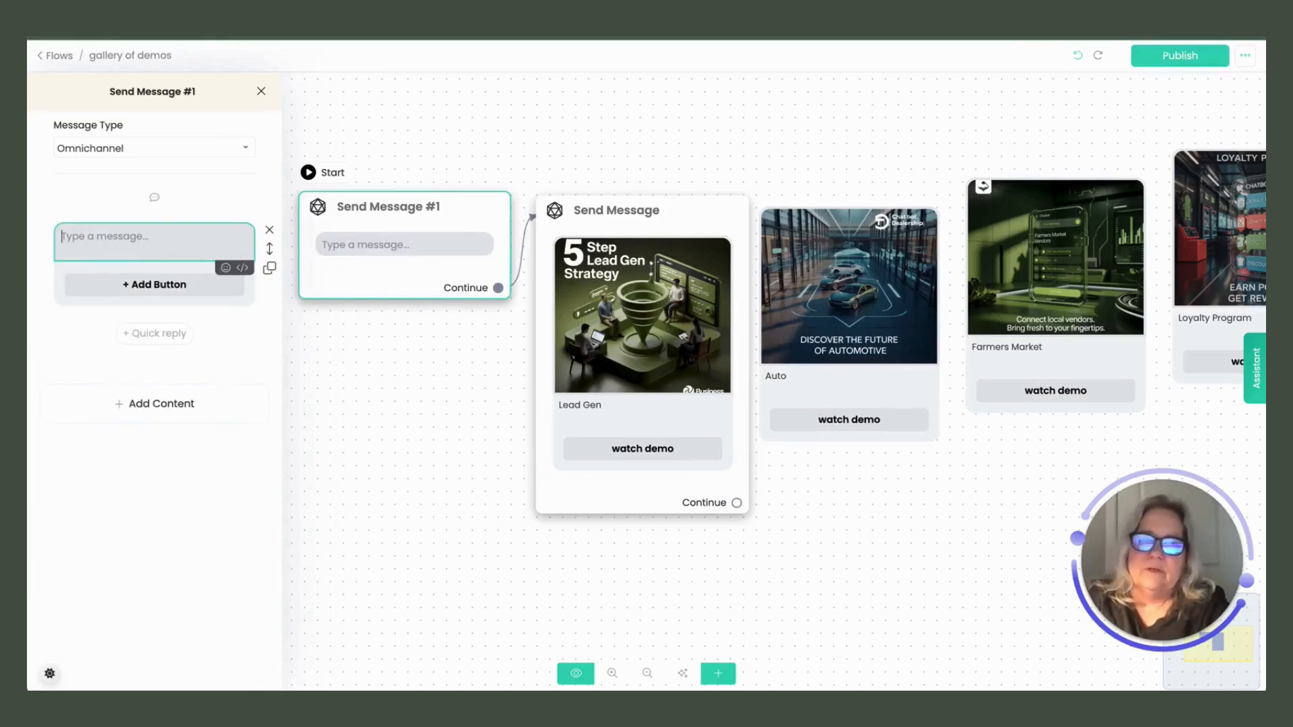
pyautogui.write('To browse the available demos, click on the right or left arrows')
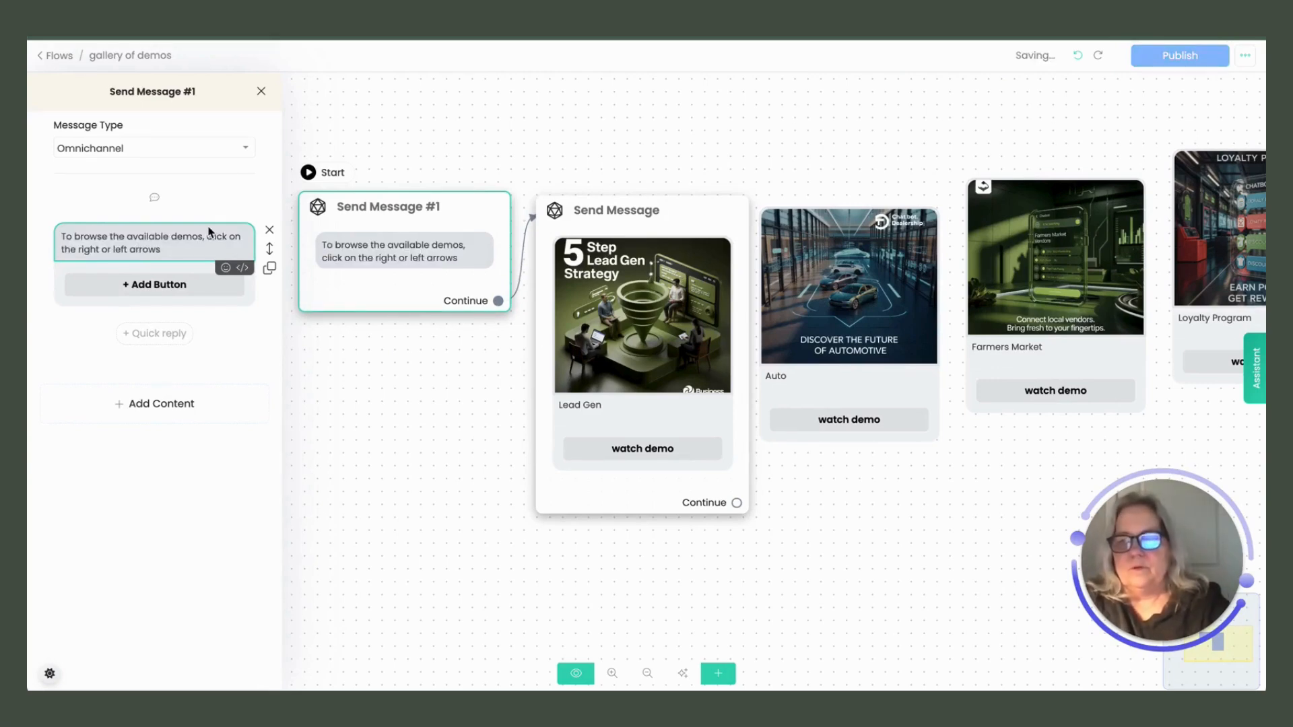
# - Append the left arrow and right arrow emojis to the end of the browsing instruction text
pyautogui.click(226, 267)
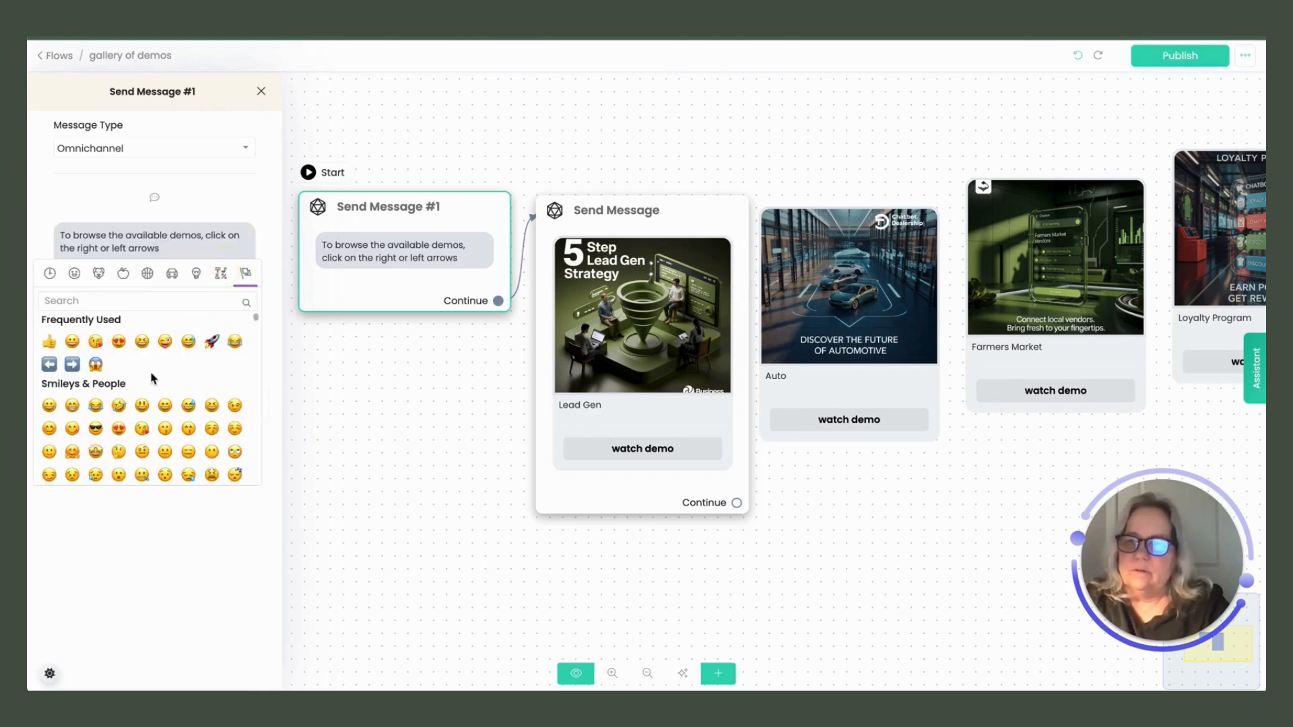
pyautogui.click(72, 365)
pyautogui.click(72, 366)
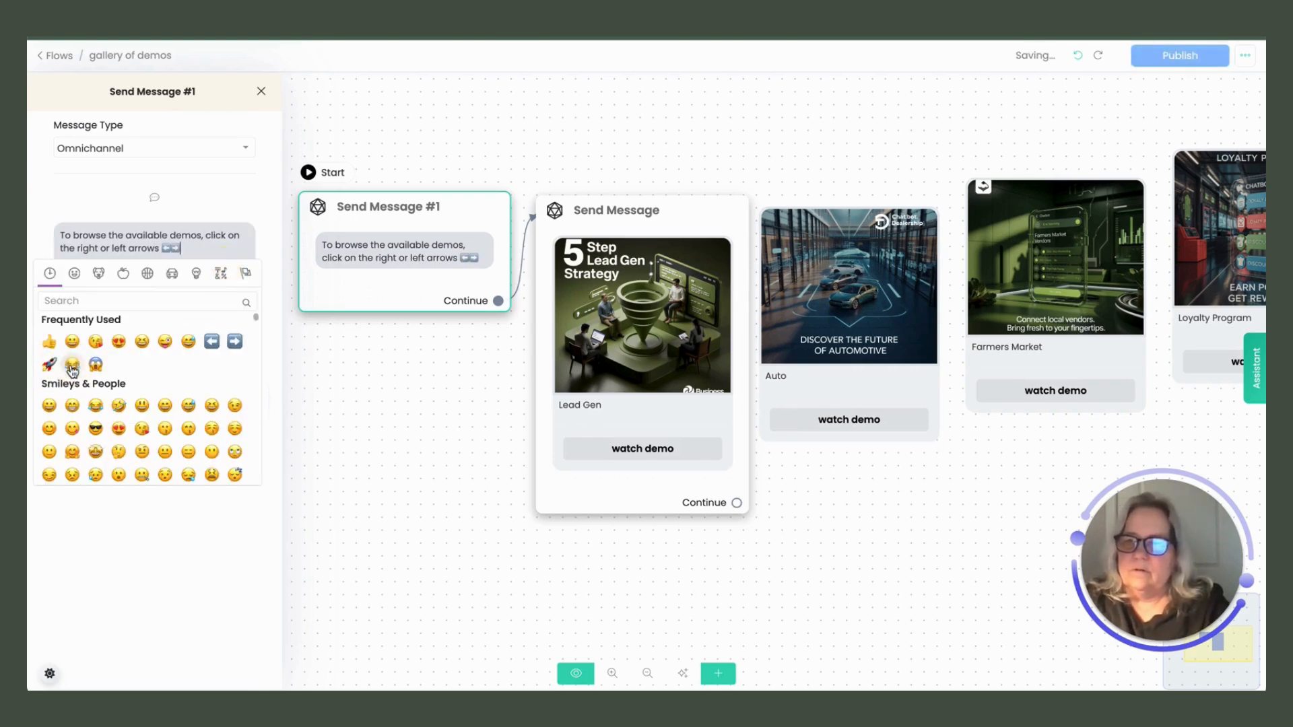
pyautogui.click(226, 249)
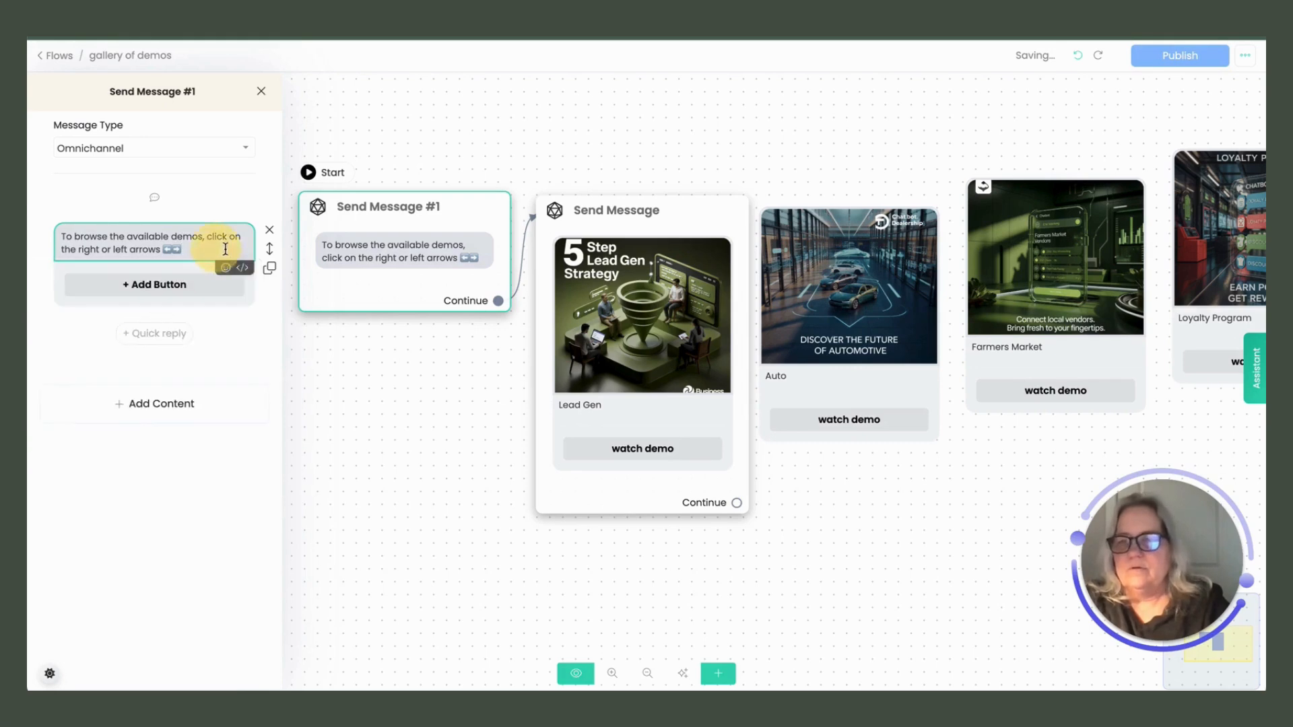
pyautogui.click(175, 253)
pyautogui.click(188, 210)
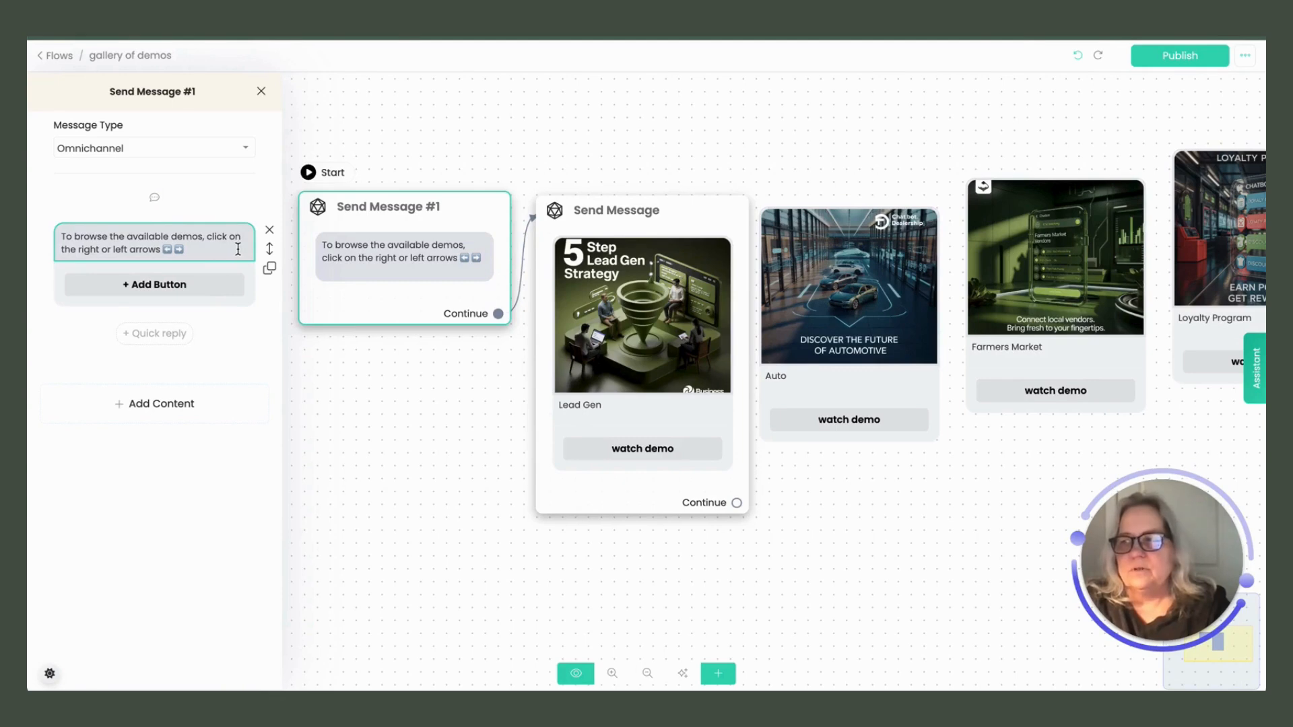
# - Publish the updated flow, close the message editor and return to the flows list
pyautogui.click(1179, 56)
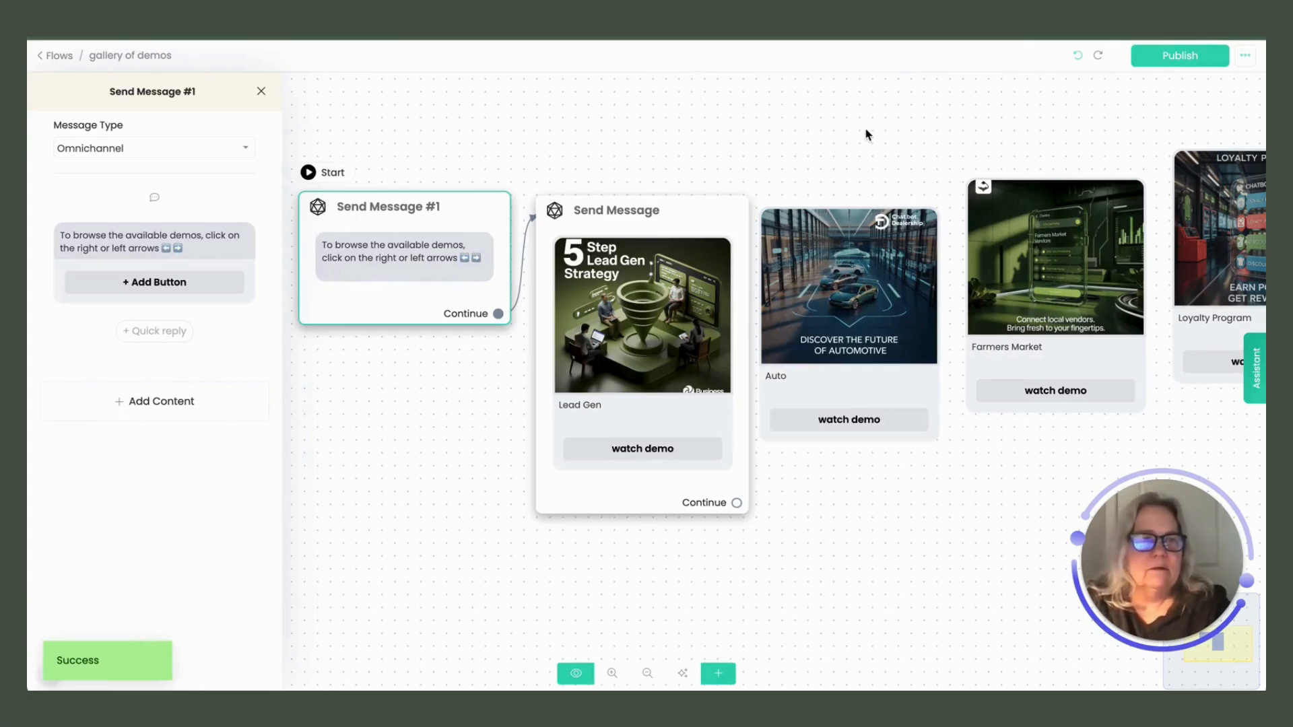
pyautogui.click(608, 146)
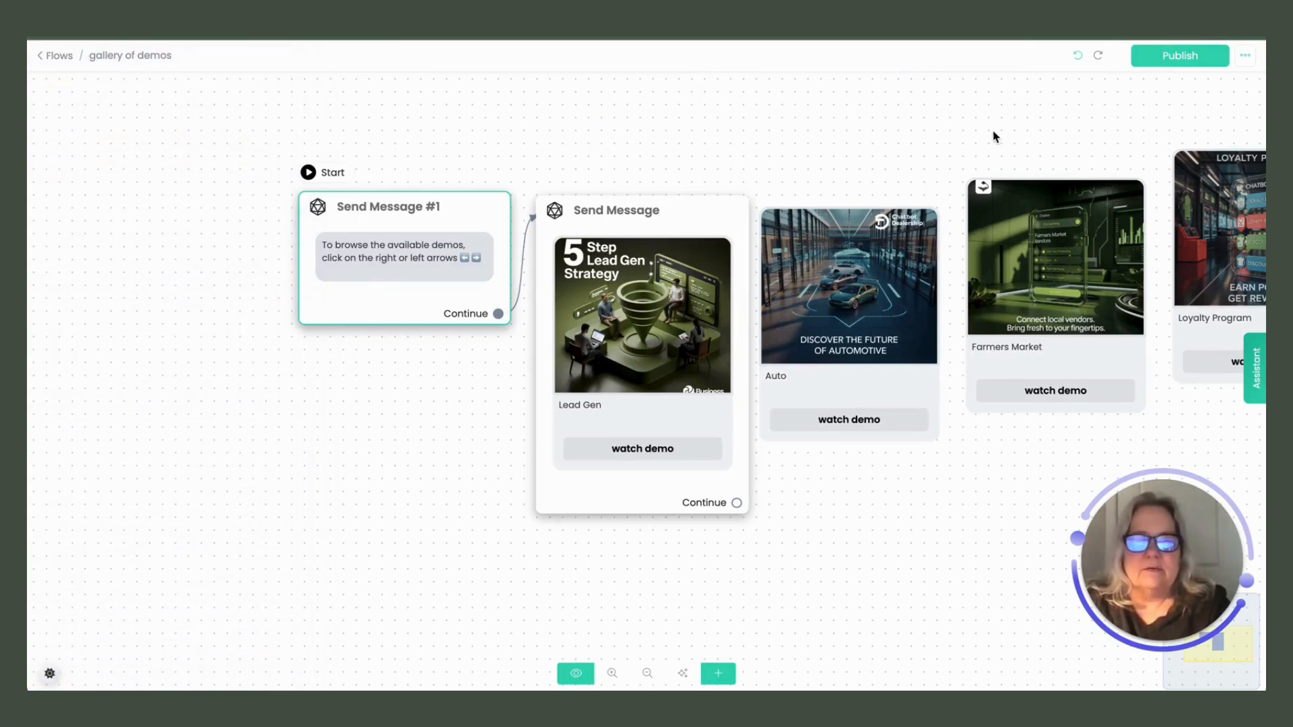
pyautogui.moveTo(810, 141); pyautogui.dragTo(675, 145)
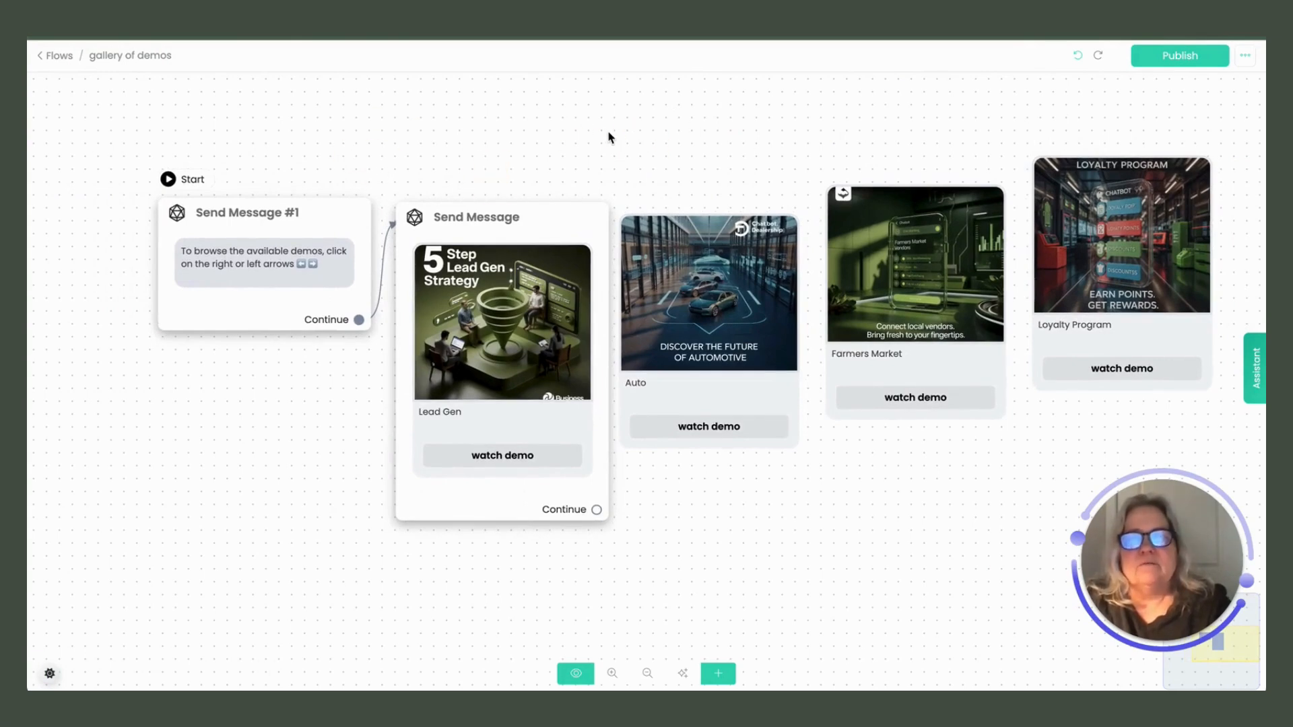
pyautogui.moveTo(404, 132); pyautogui.dragTo(488, 127)
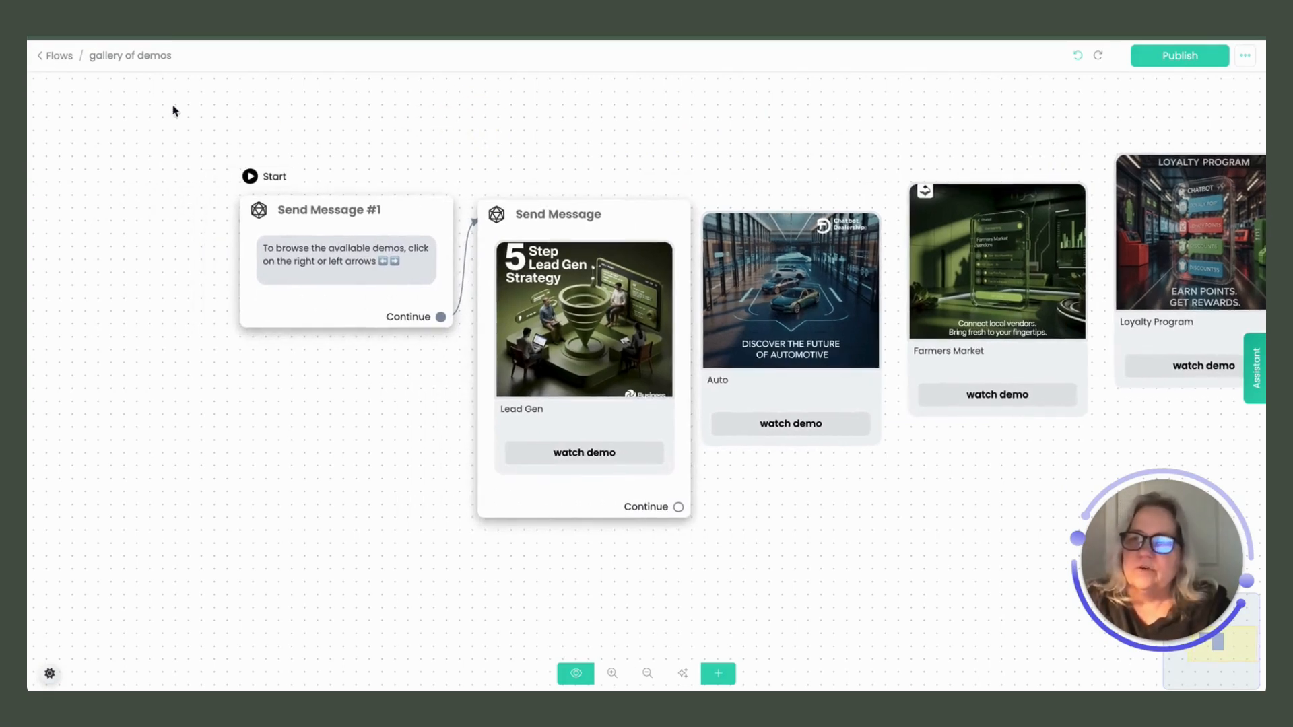
pyautogui.click(43, 59)
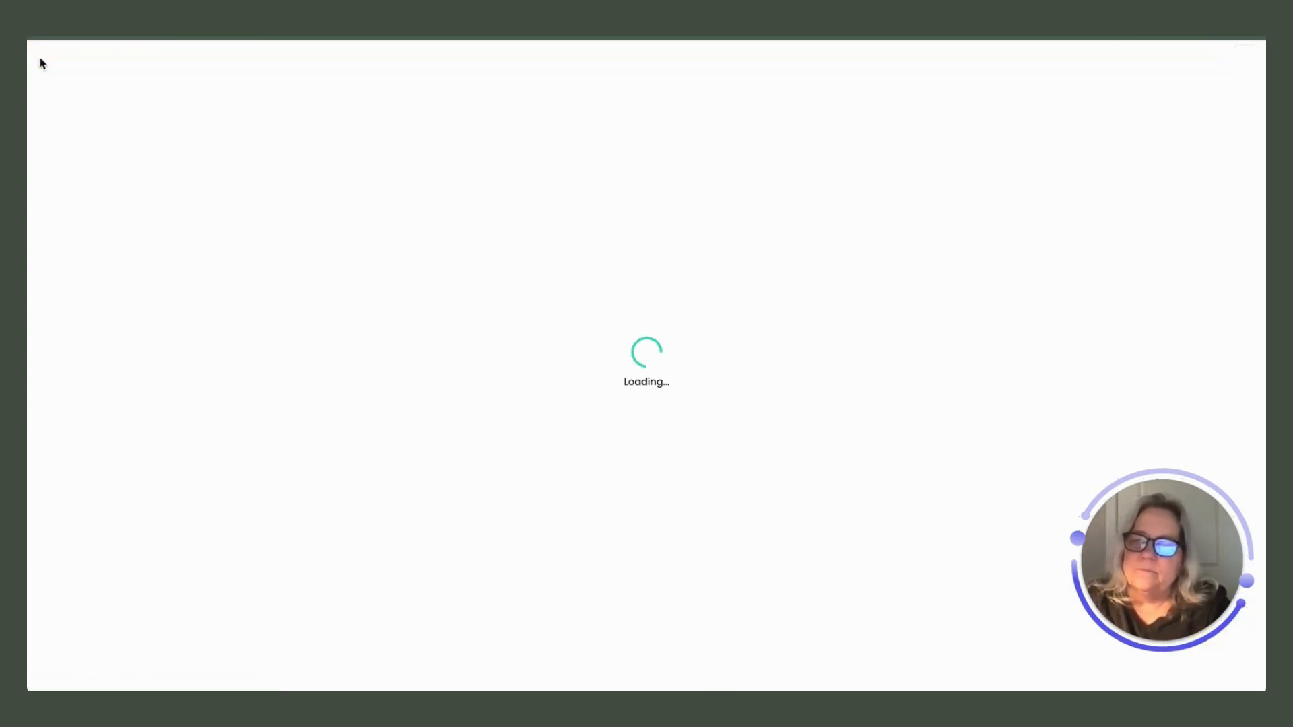
# - Start adding a new function and name it "call for demo carousel"
pyautogui.click(121, 400)
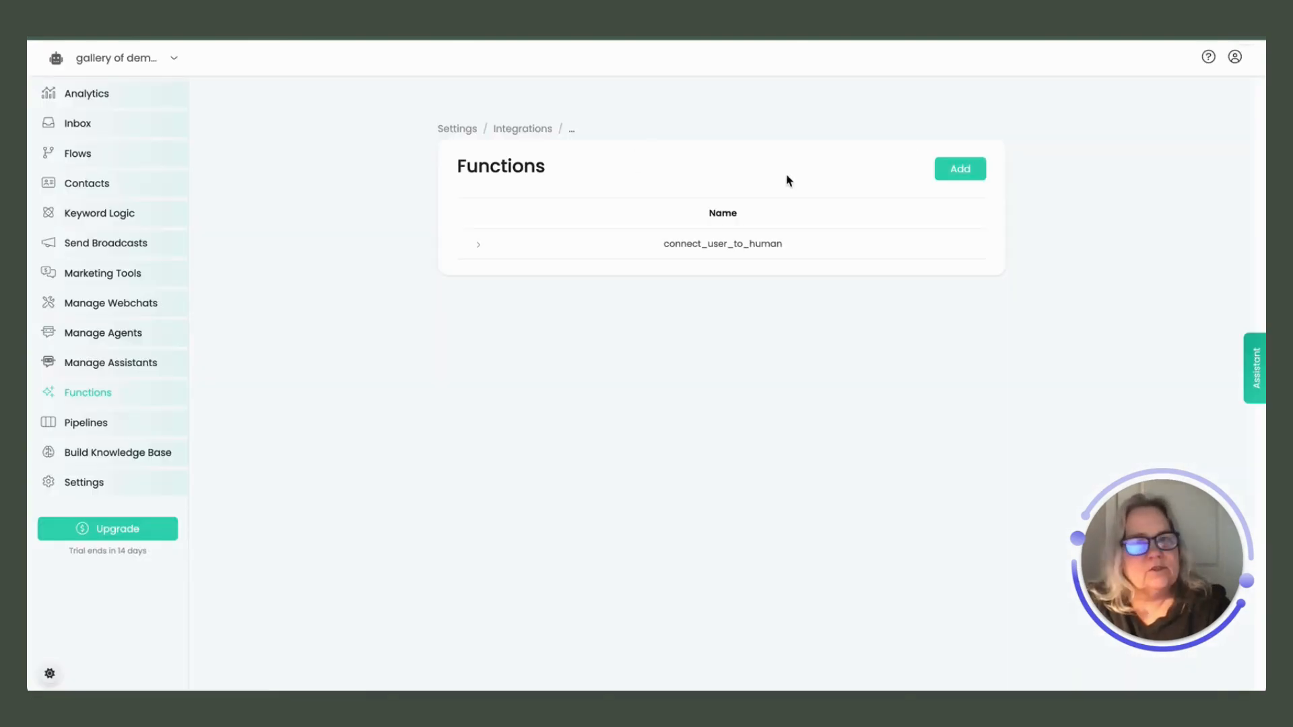
pyautogui.click(960, 170)
pyautogui.click(564, 143)
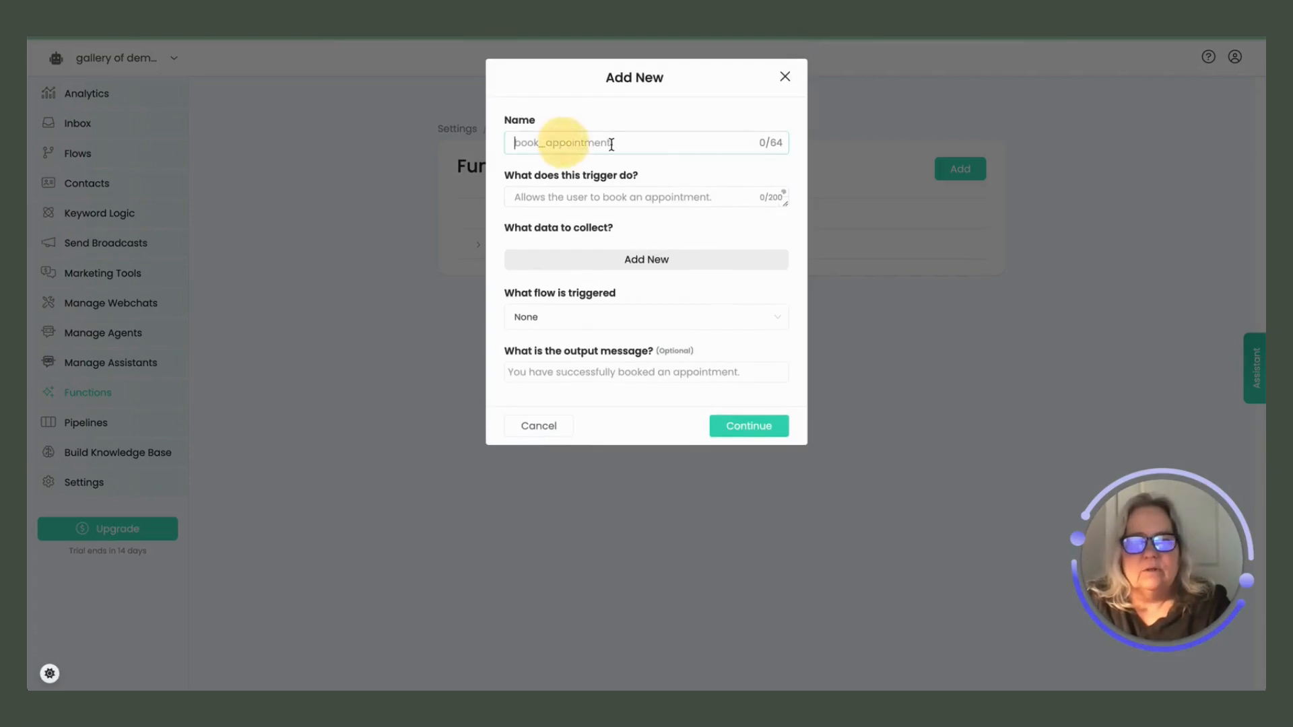
pyautogui.write('call f')
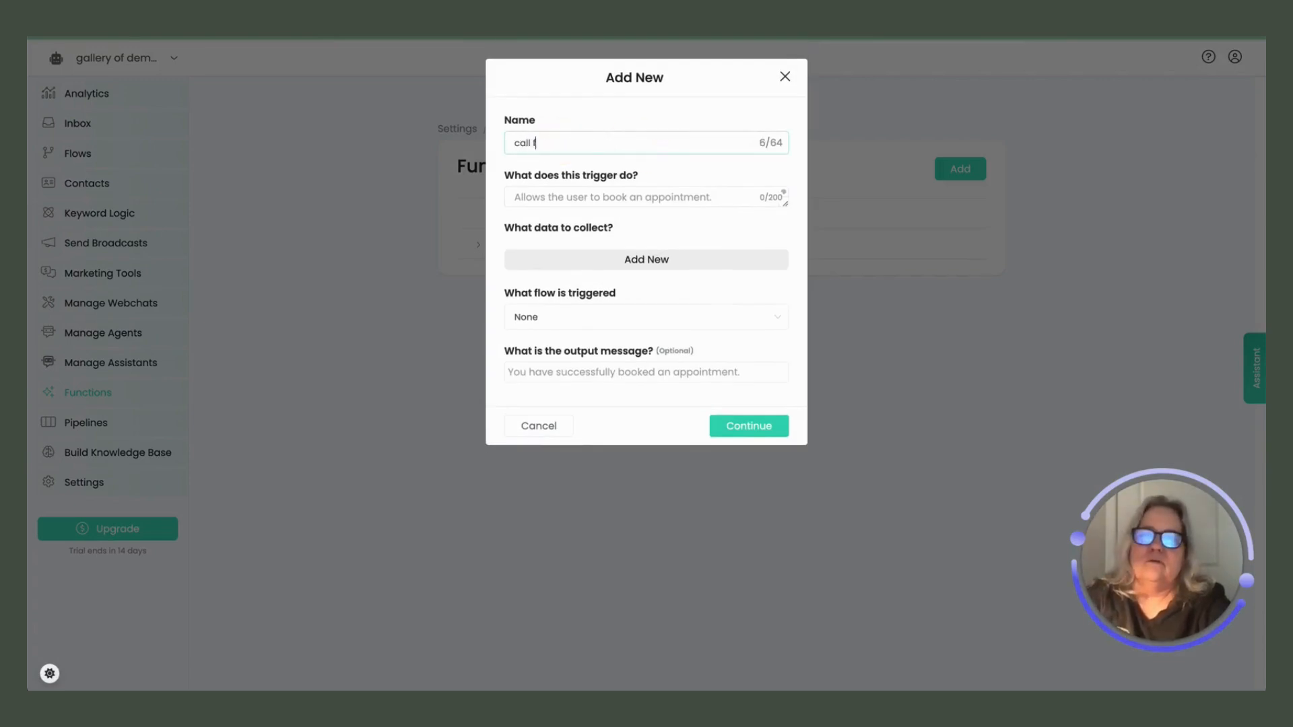
pyautogui.write('or demo ca')
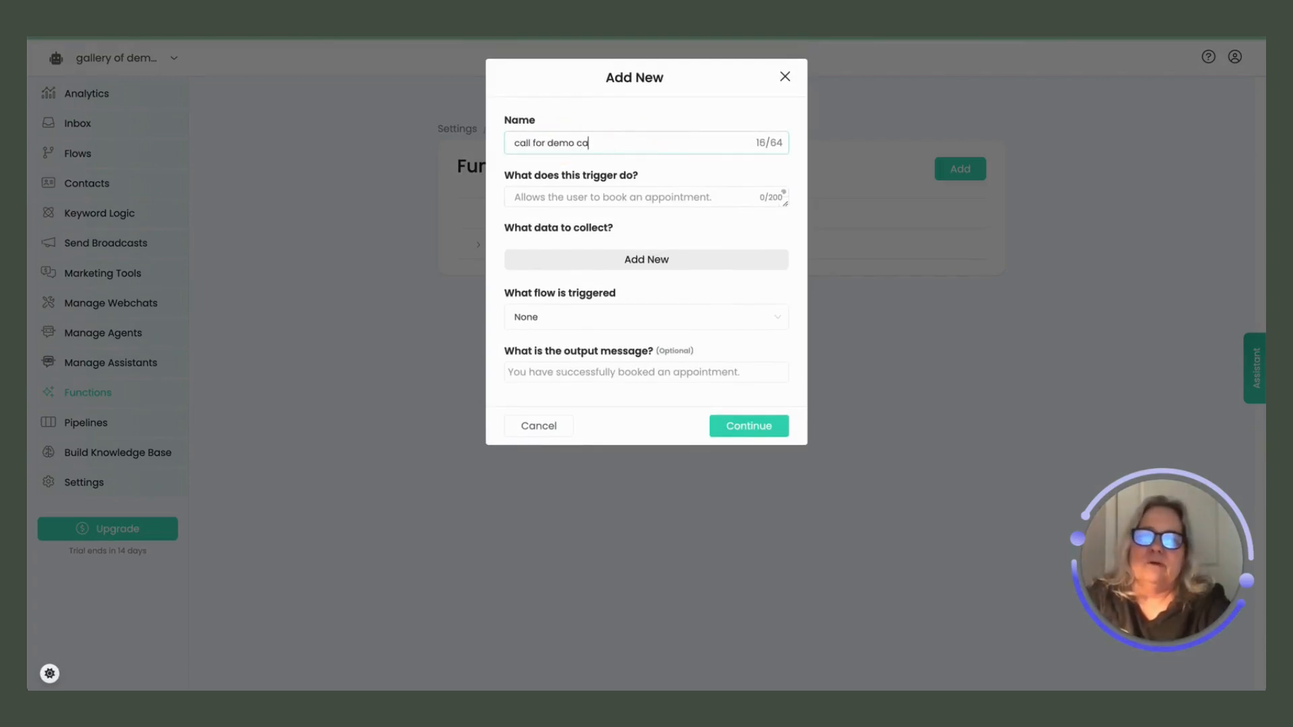
pyautogui.write('rousel')
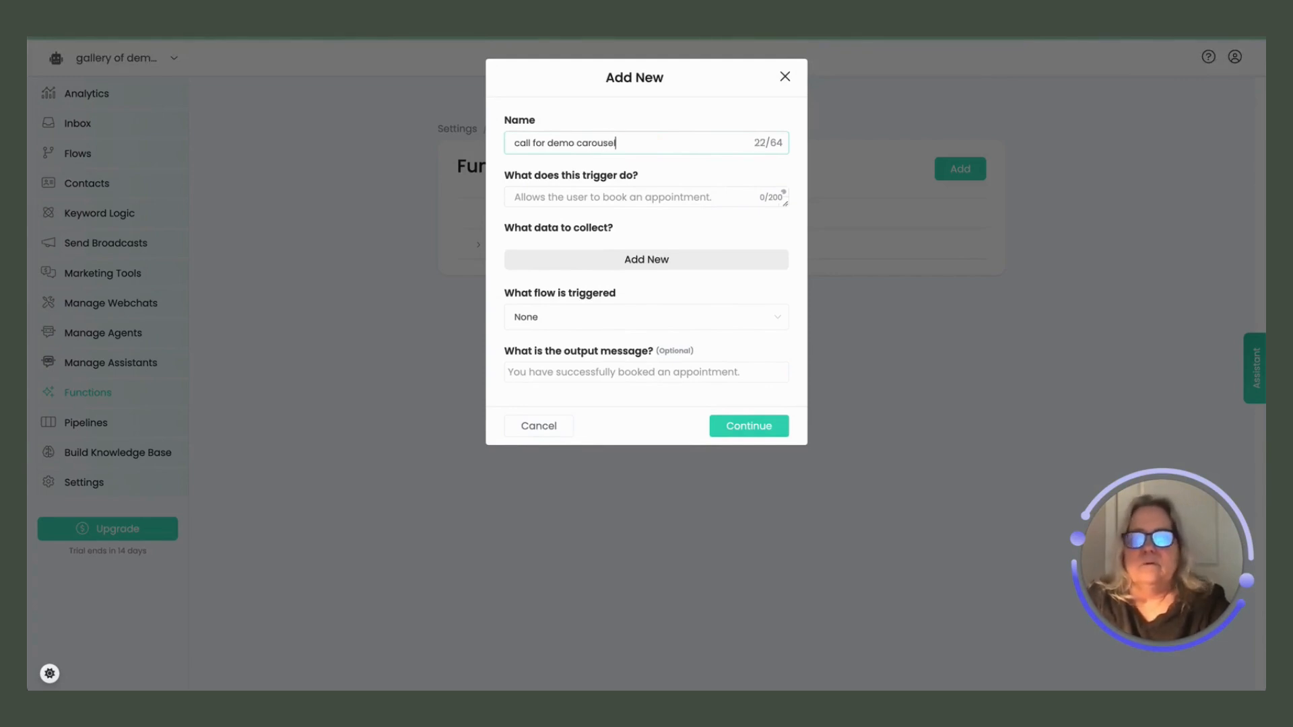
# - Describe what the function's trigger does as "allows user to view demo carousel"
pyautogui.click(614, 192)
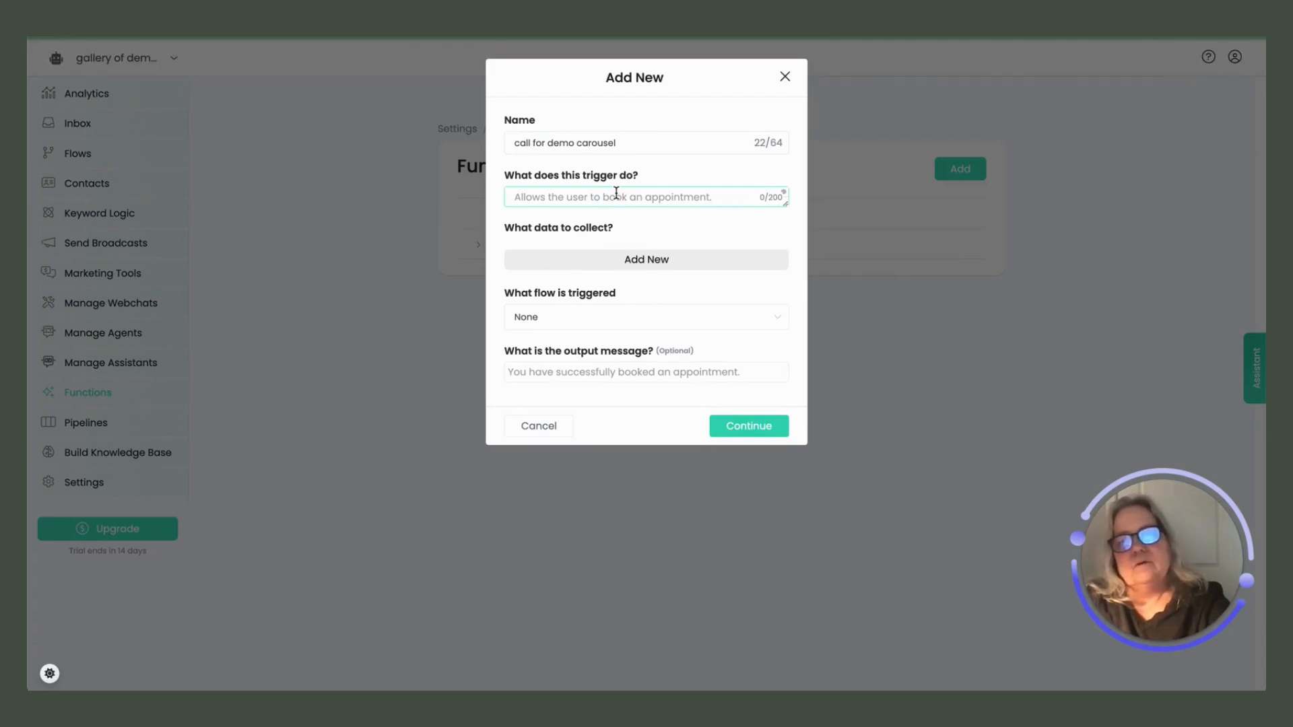
pyautogui.write('allows user to')
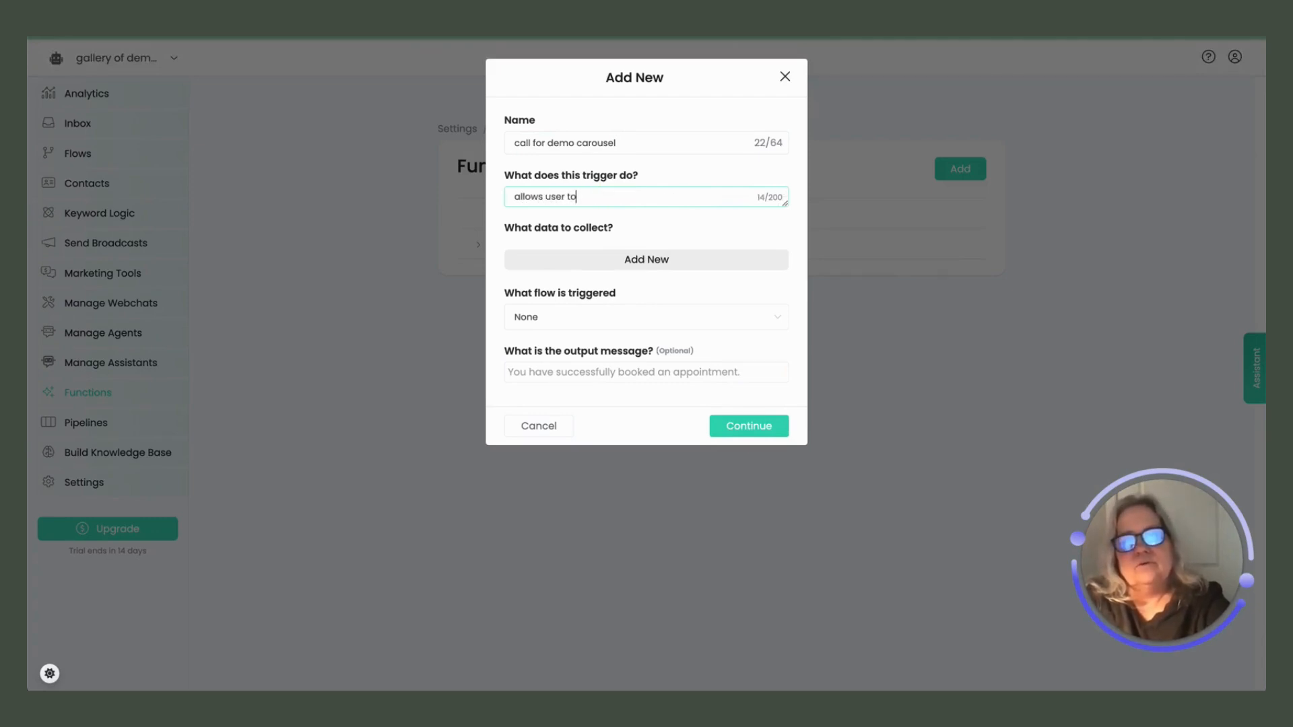
pyautogui.write(' view d')
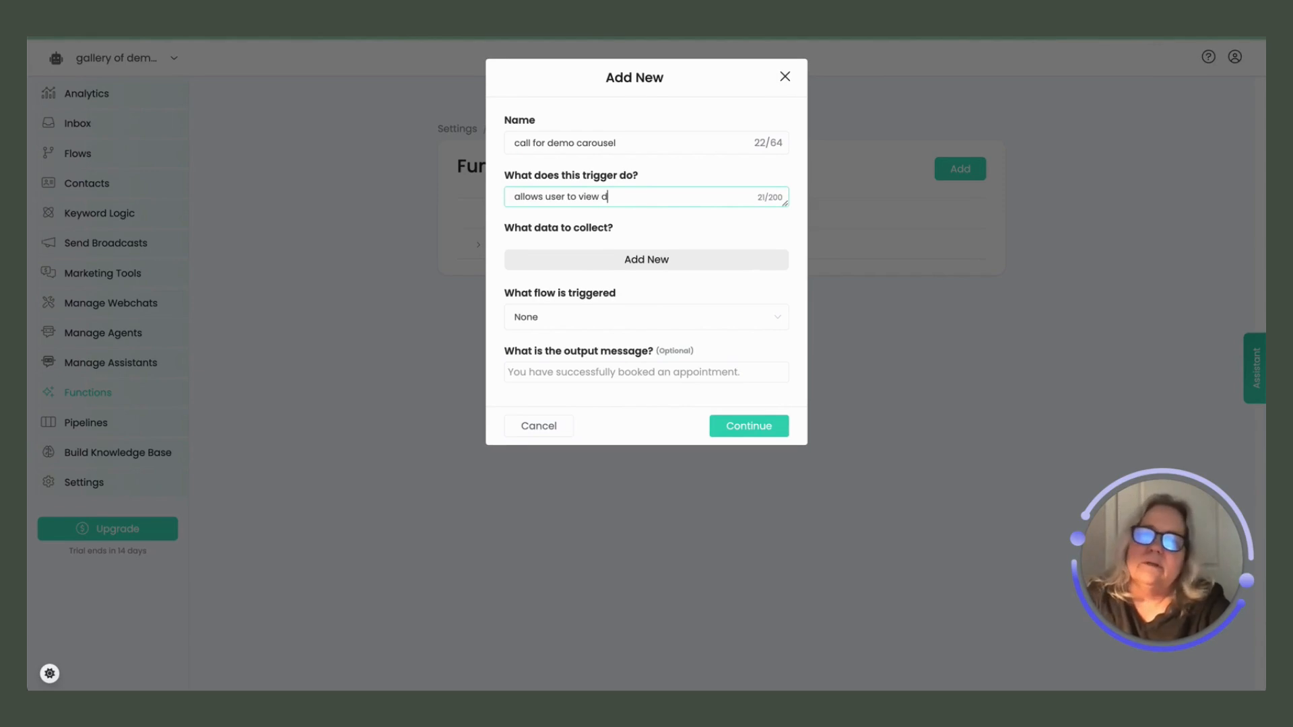
pyautogui.write('emo caur')
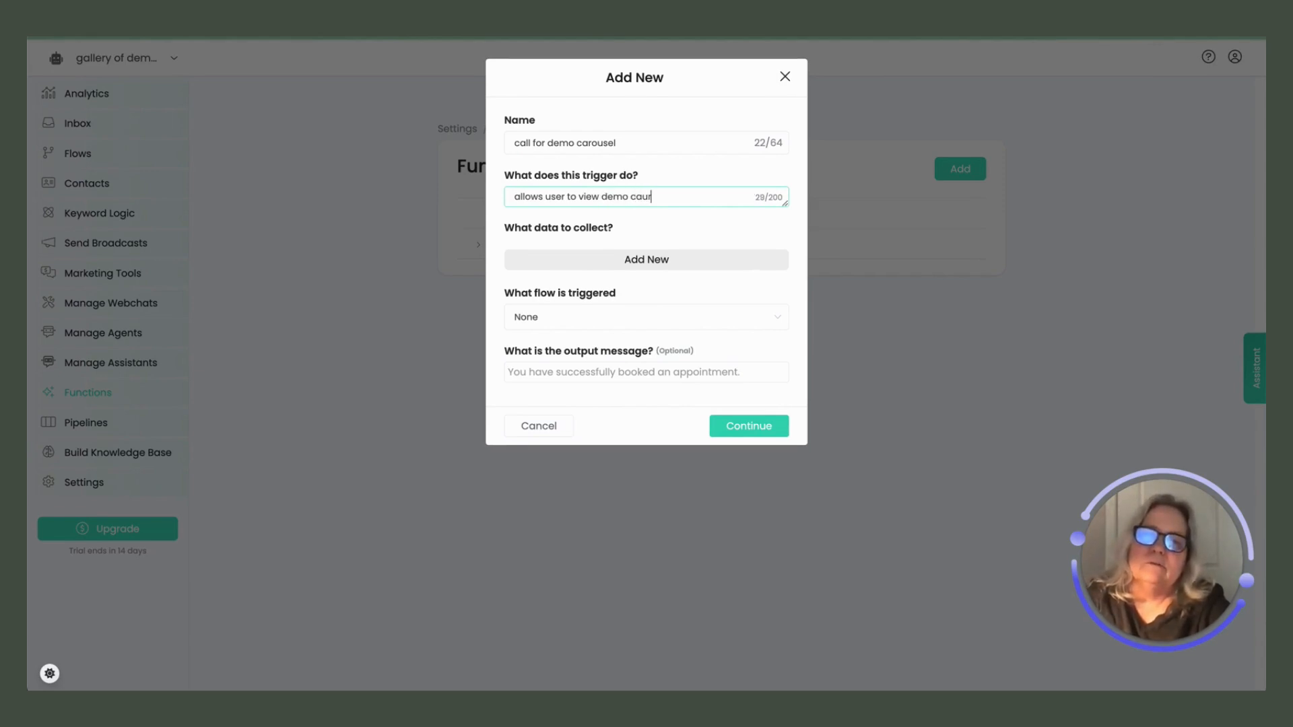
pyautogui.press('BackSpace')
pyautogui.press('BackSpace')
pyautogui.write('rousel')
# - Make the function trigger the "gallery of demos" flow and save the function
pyautogui.click(588, 326)
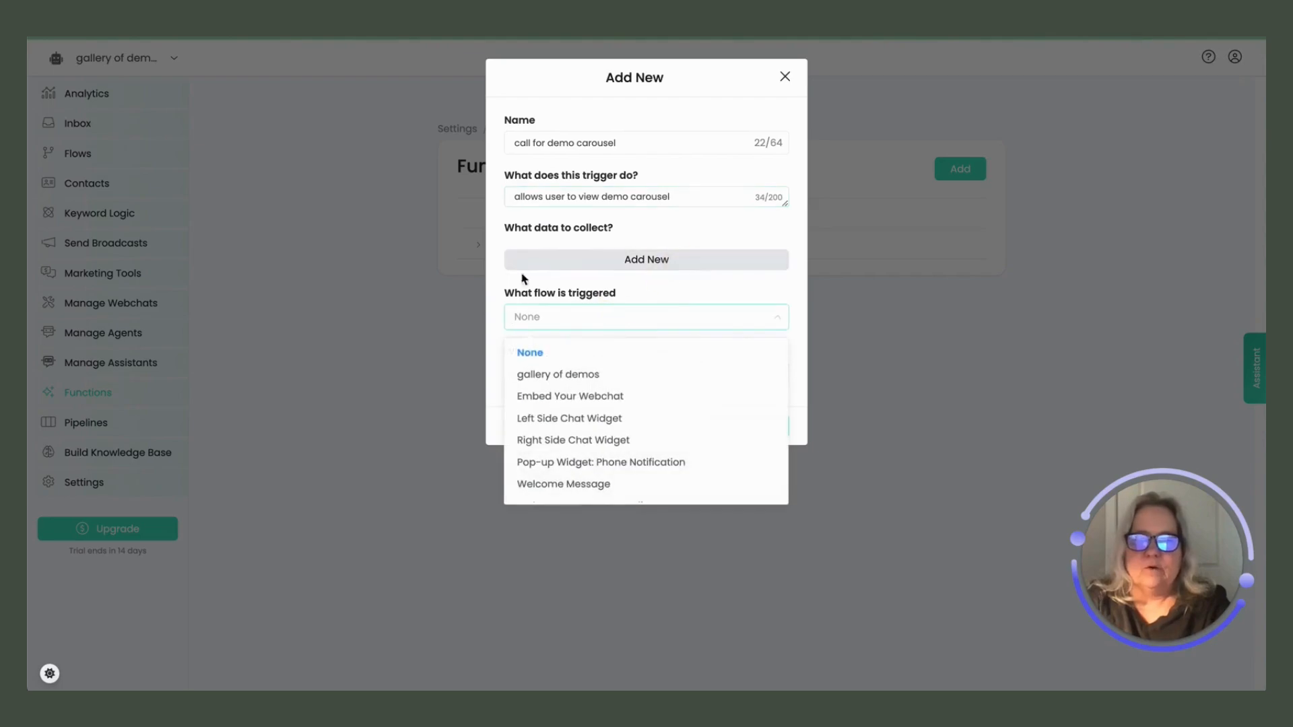
pyautogui.click(598, 374)
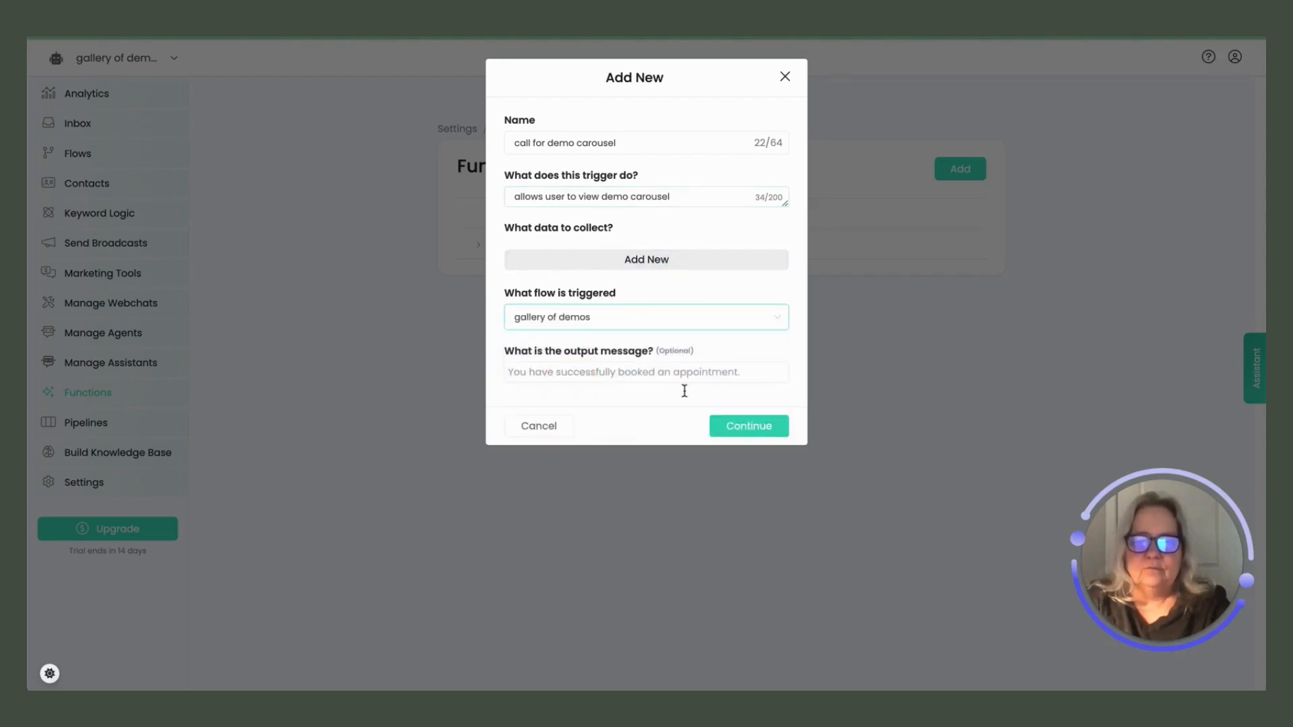
pyautogui.click(757, 425)
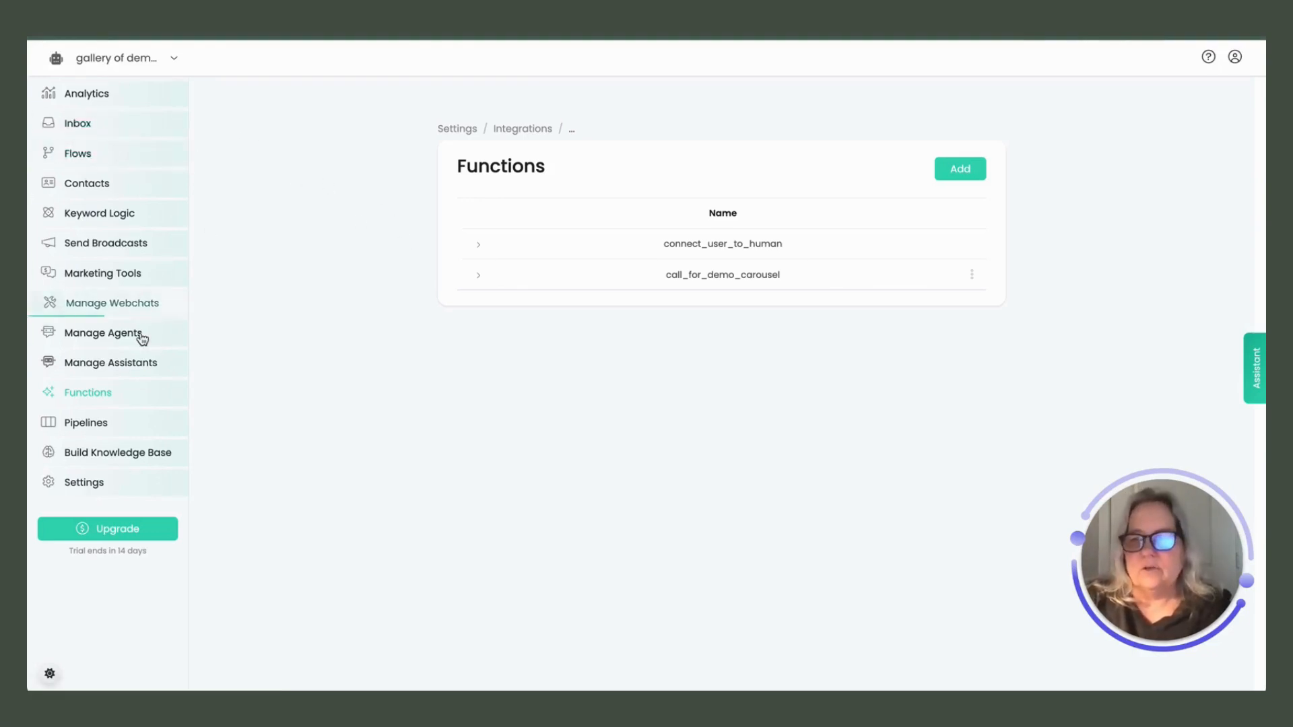
# - Open the OpenAI integration settings for editing, enlarge the custom instructions area and attach the call_for_demo_carousel function
pyautogui.click(119, 486)
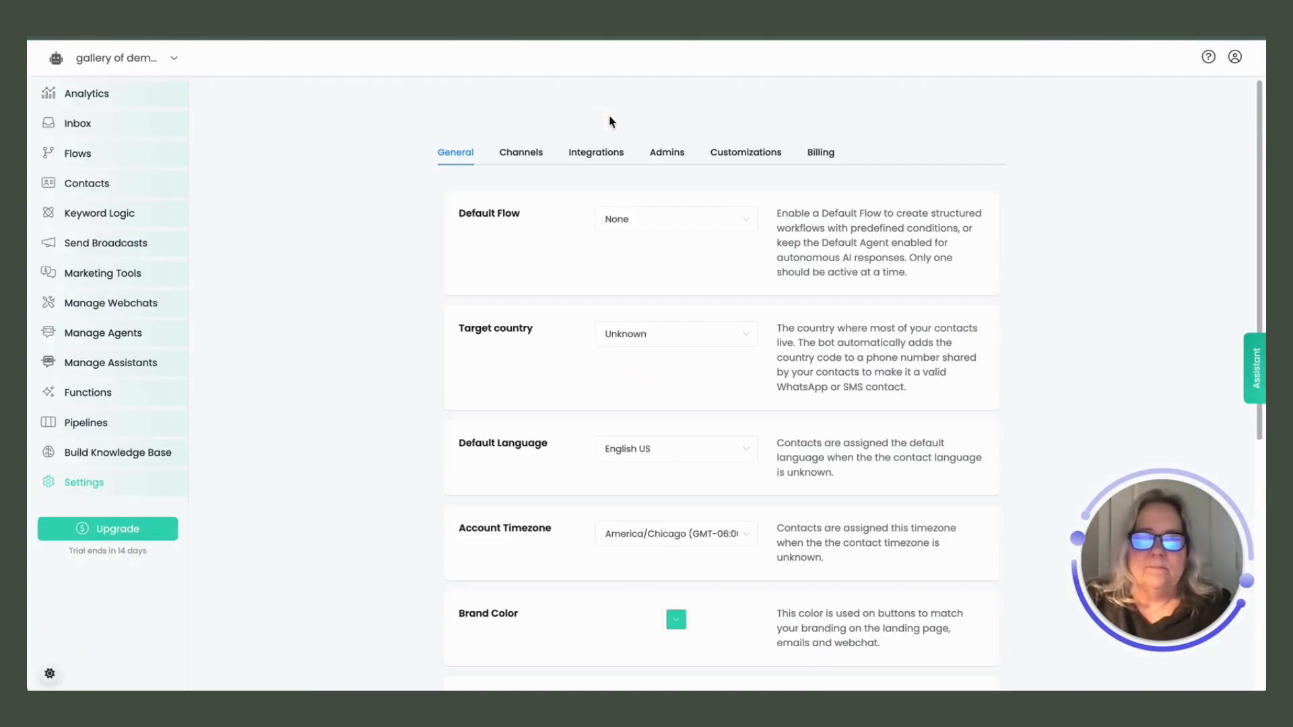
pyautogui.click(604, 164)
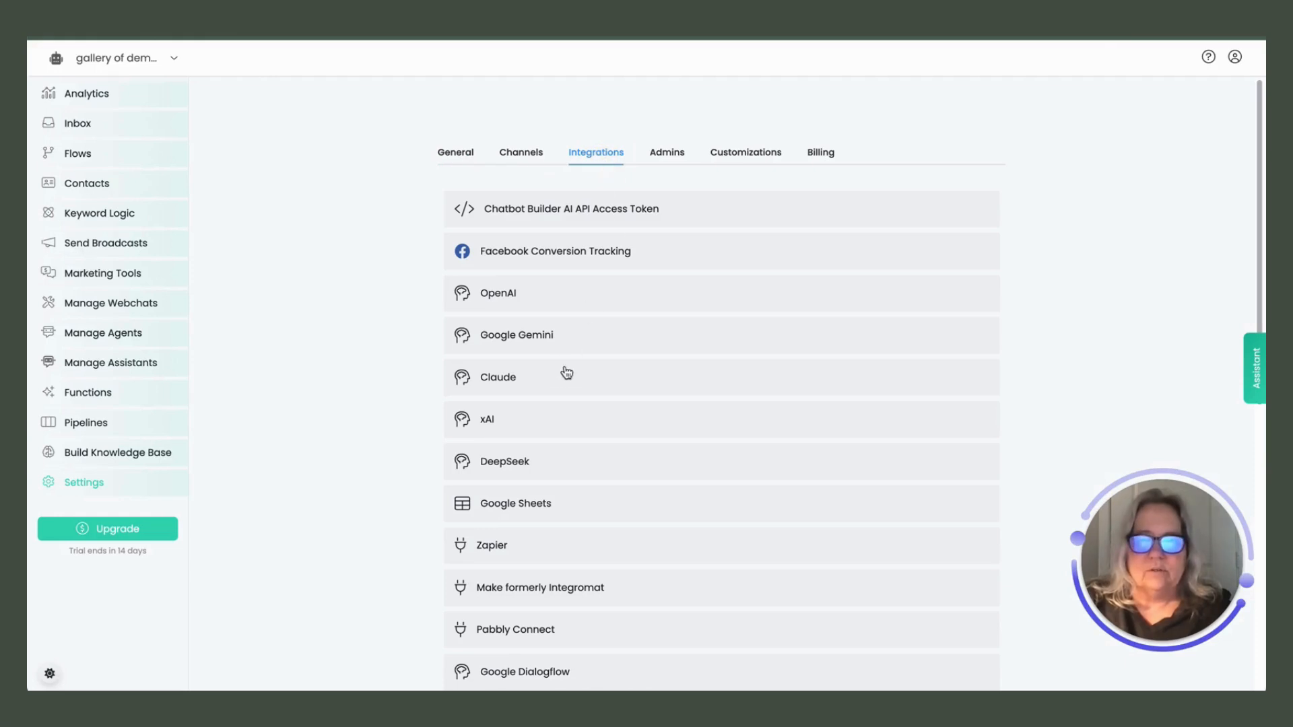
pyautogui.click(585, 298)
pyautogui.click(678, 361)
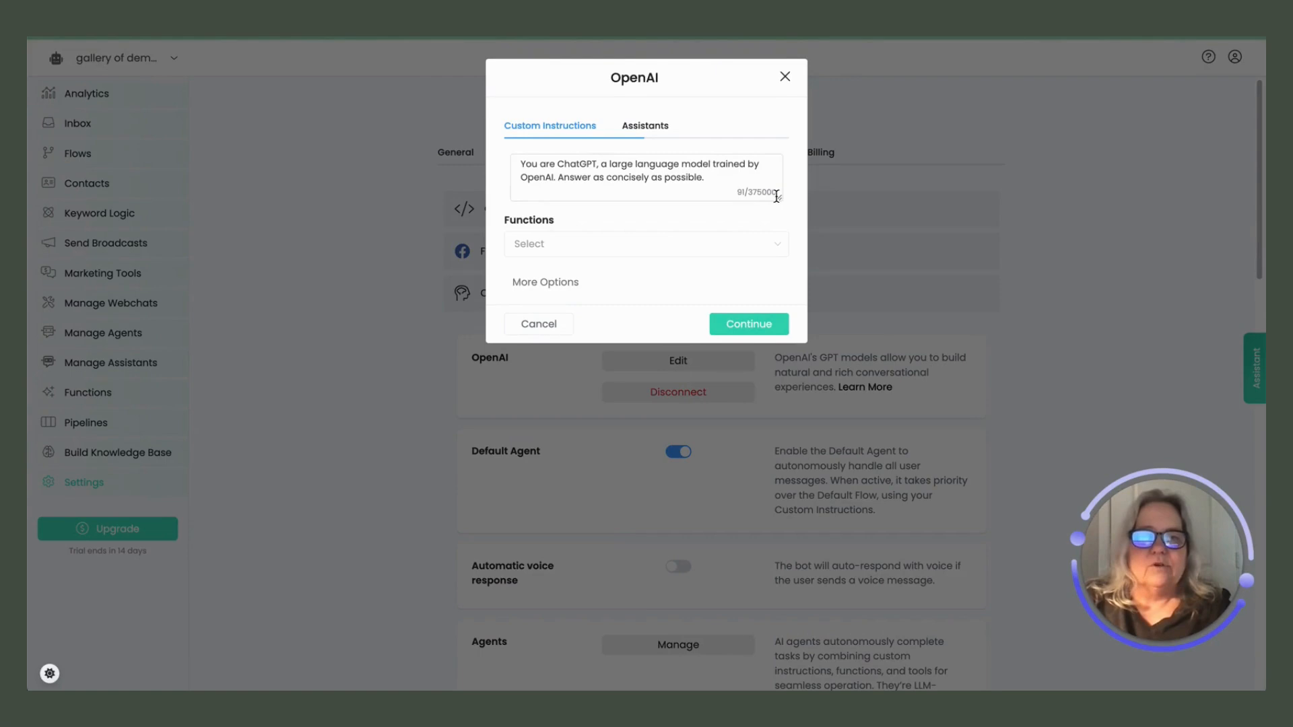
pyautogui.moveTo(778, 198); pyautogui.dragTo(779, 420)
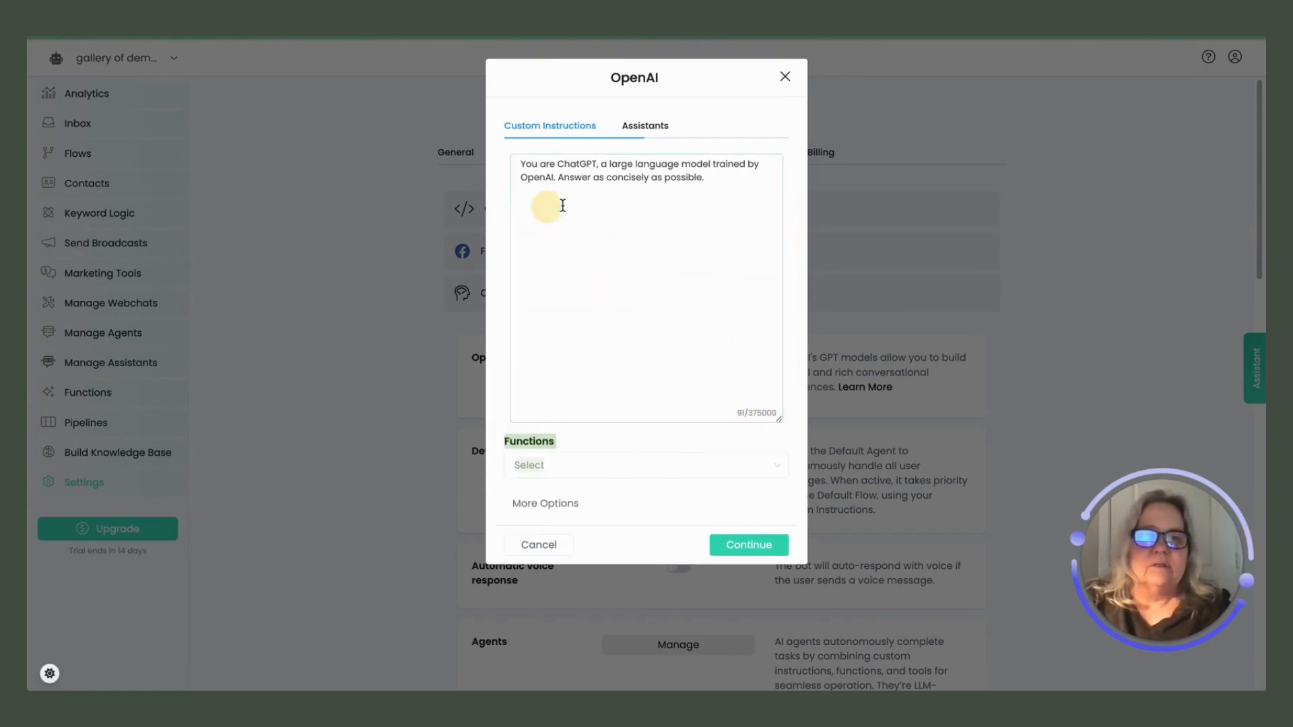
pyautogui.click(596, 462)
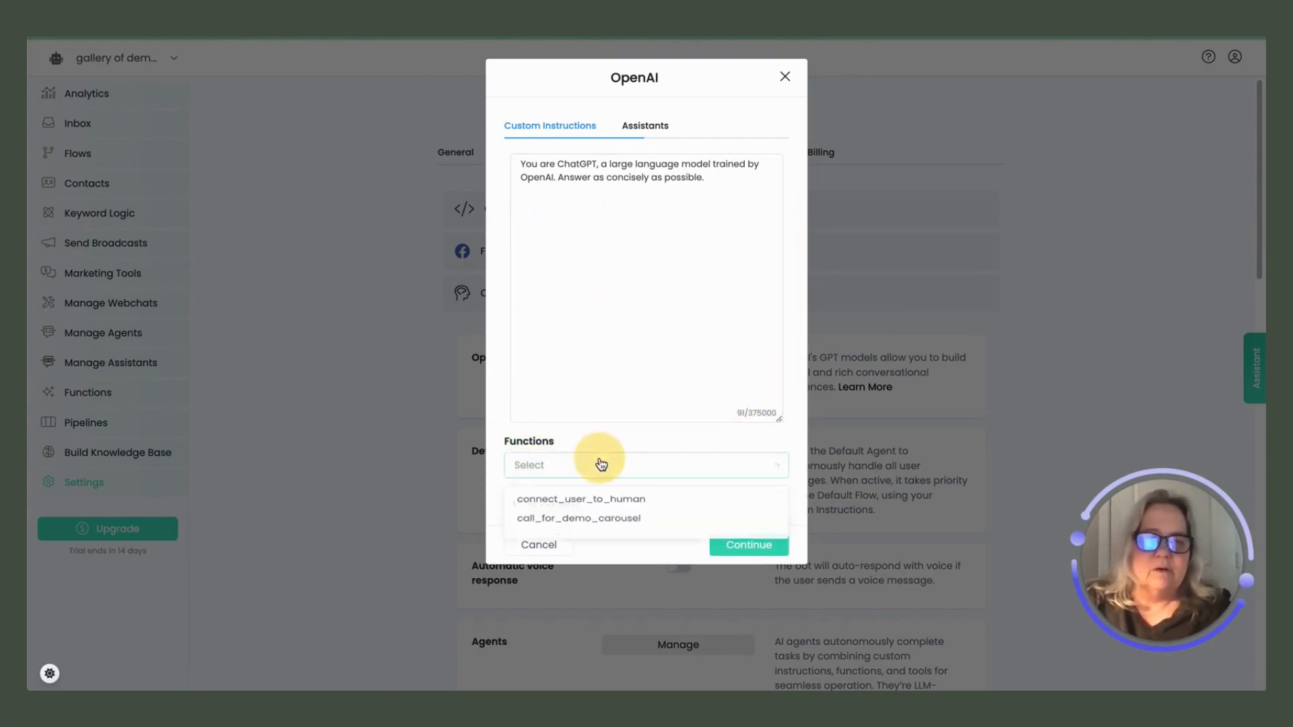
pyautogui.click(636, 524)
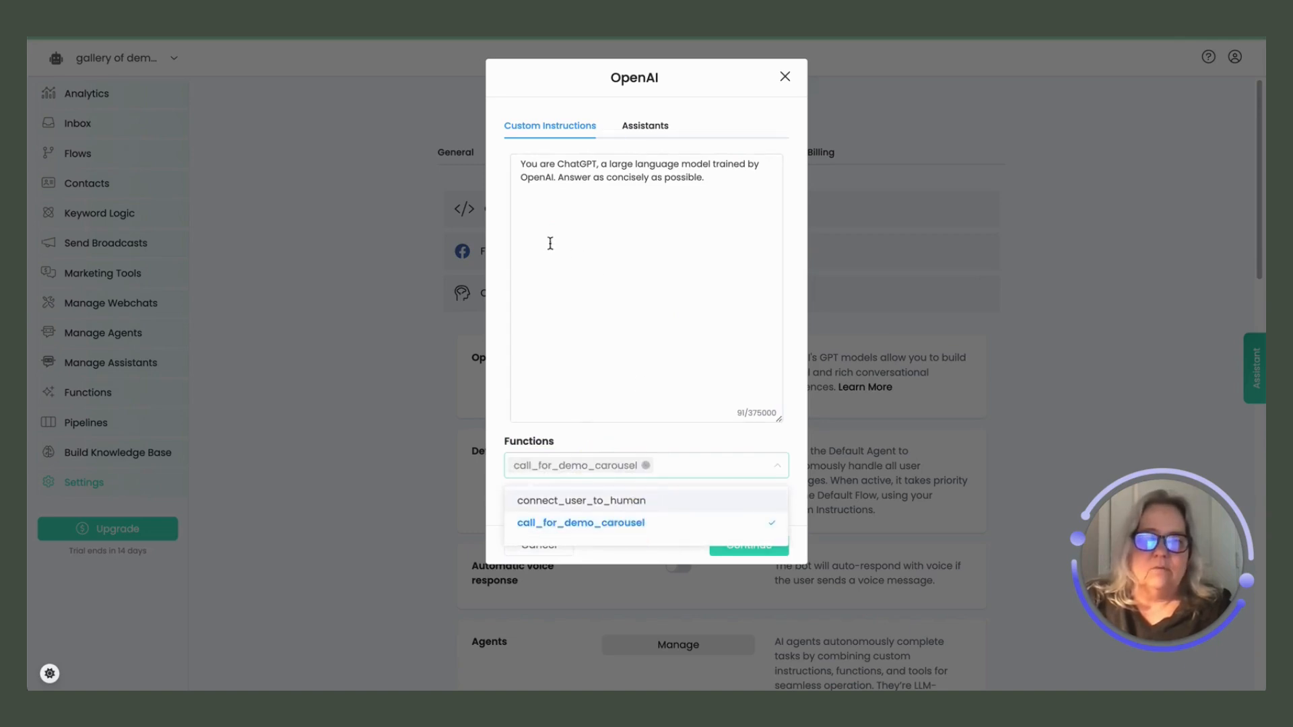
# - Append a paragraph "If someone is interested in watching demos, the start the call_for_demo_carousel function." to the OpenAI custom instructions and save
pyautogui.click(536, 215)
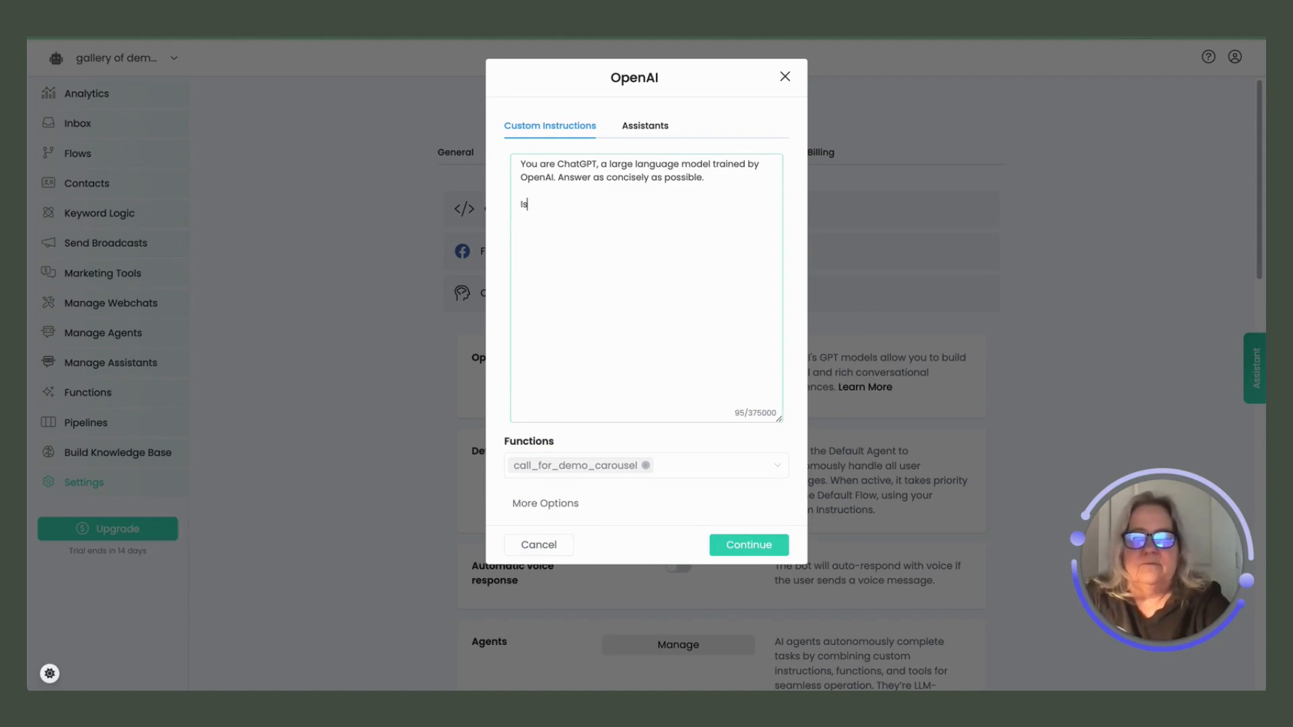
pyautogui.write('If someone is interested in wa')
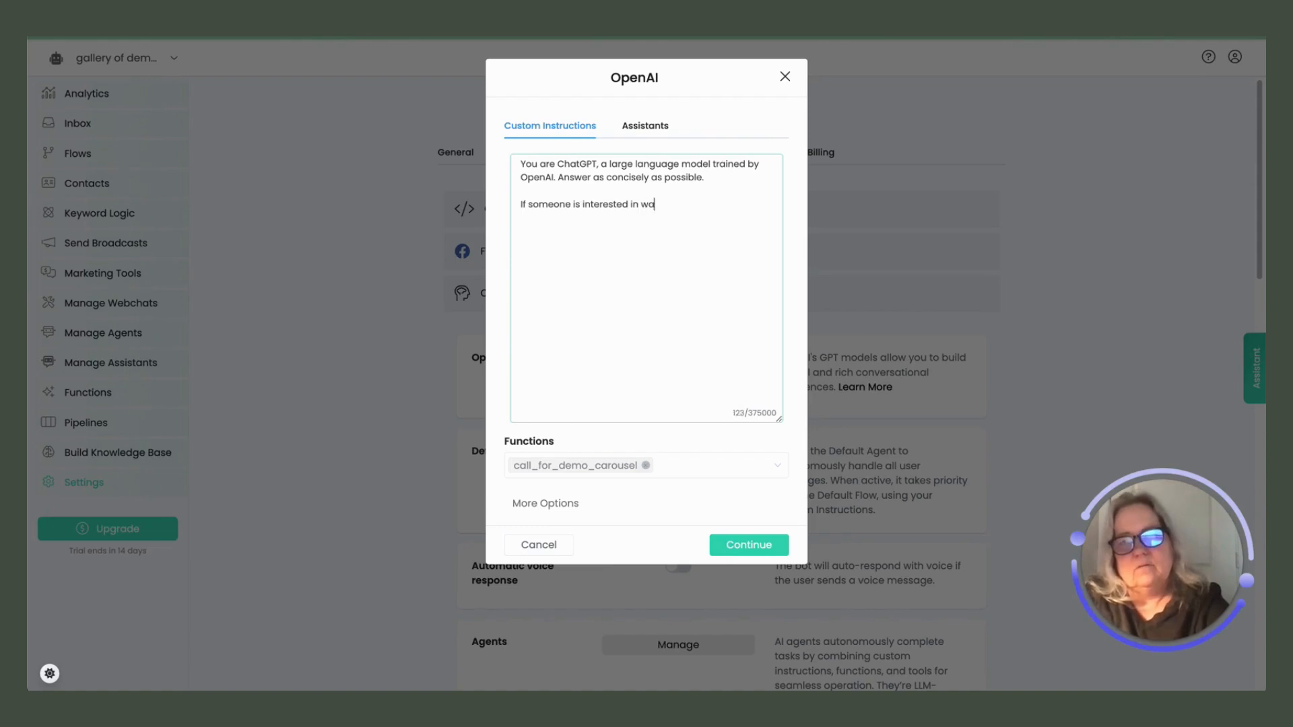
pyautogui.write('tching demos')
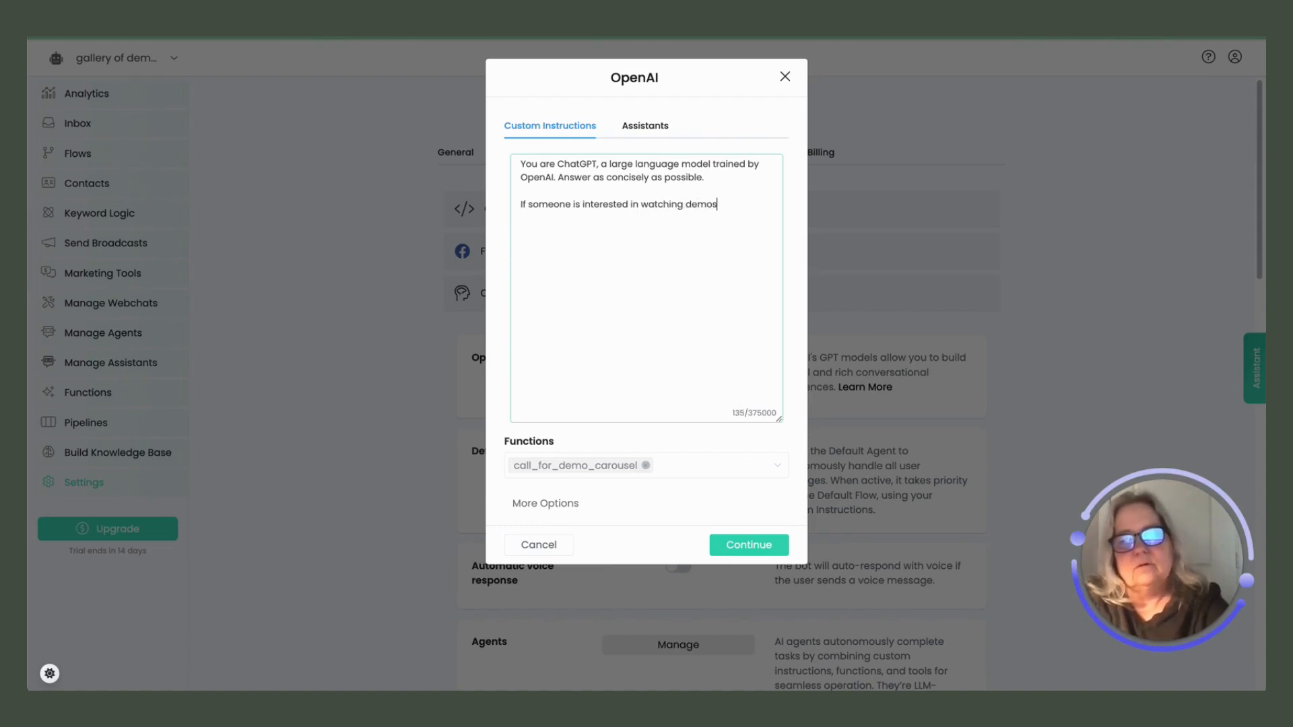
pyautogui.write(', the st')
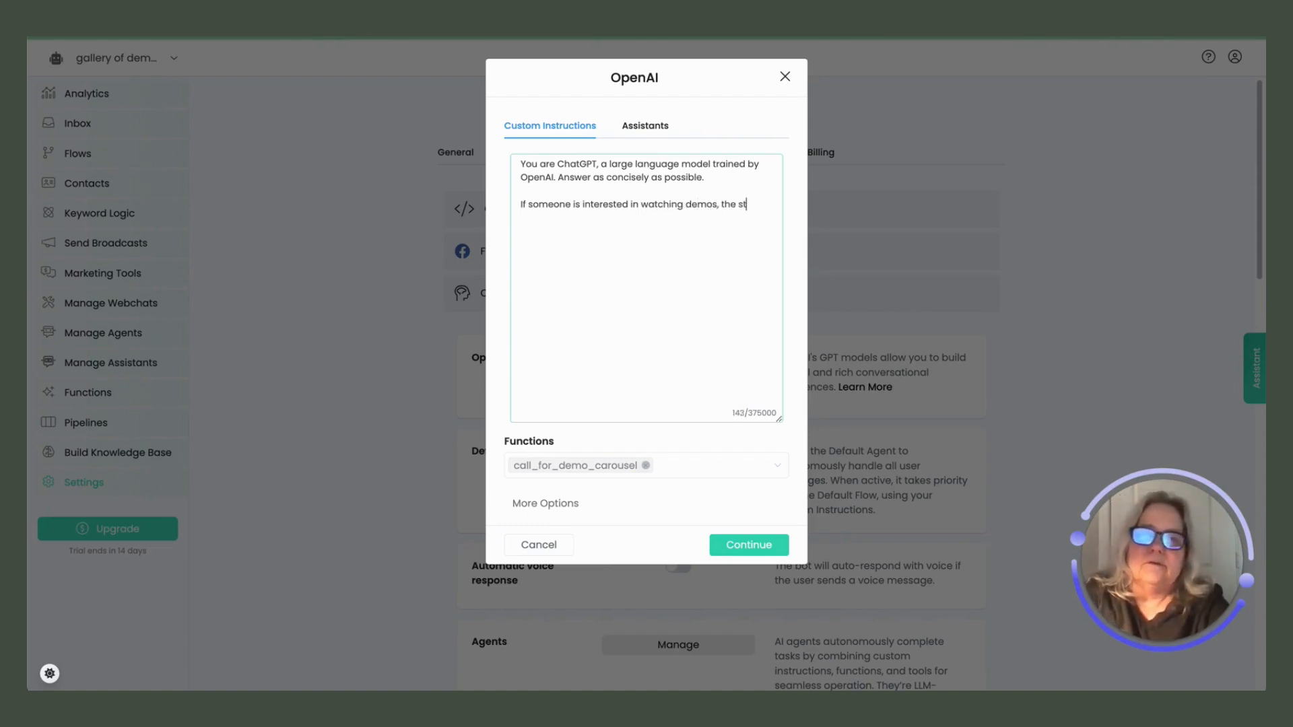
pyautogui.write('art the ')
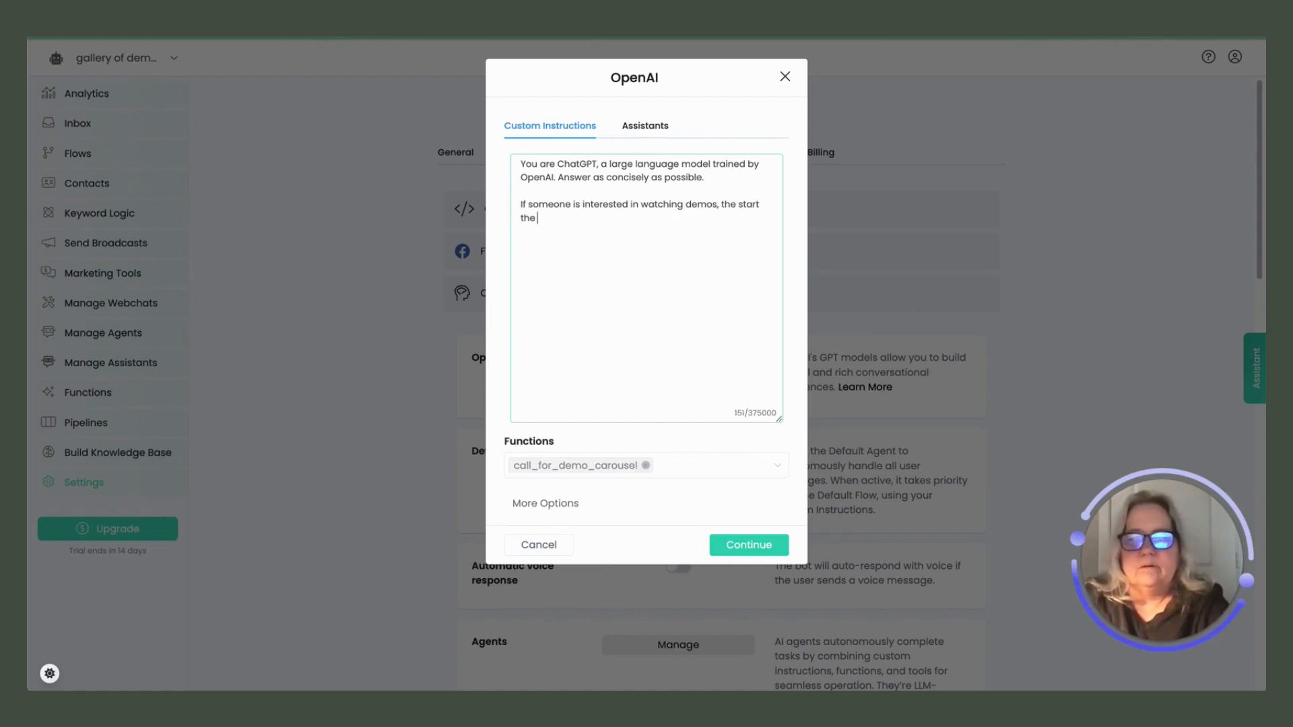
pyautogui.write('call_for_')
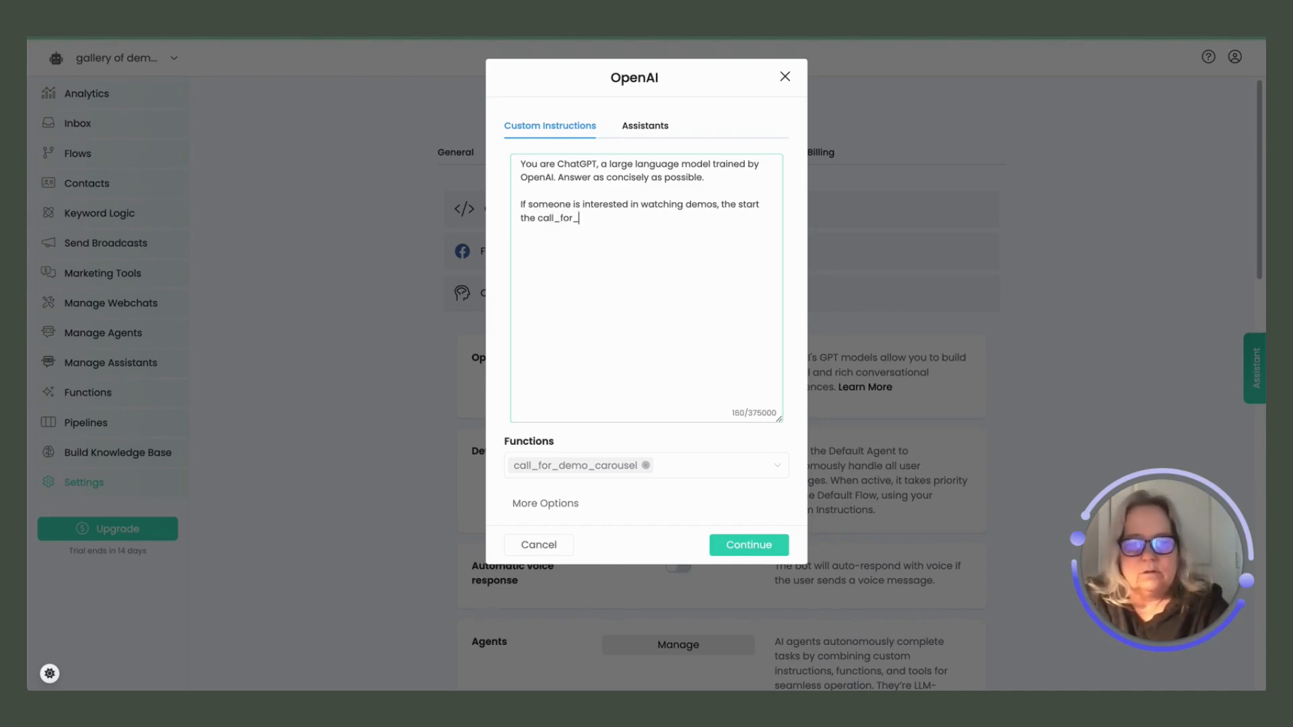
pyautogui.write('demo')
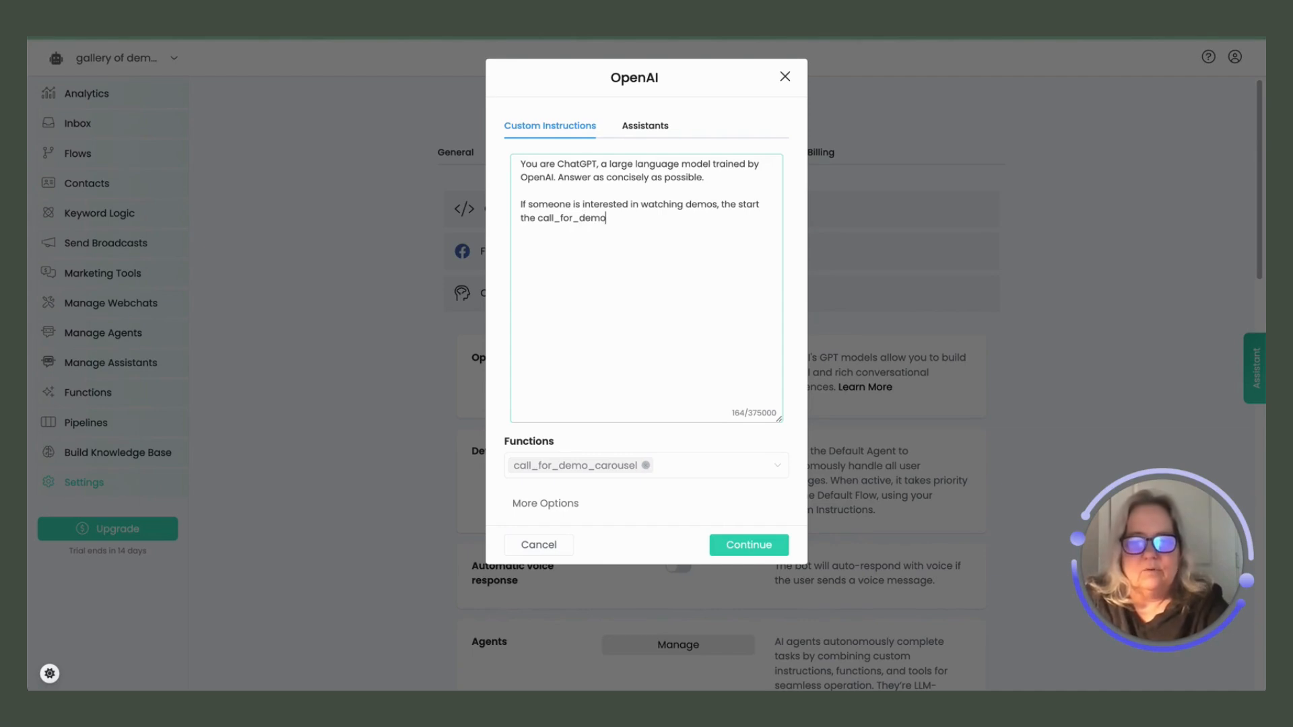
pyautogui.write('_carous')
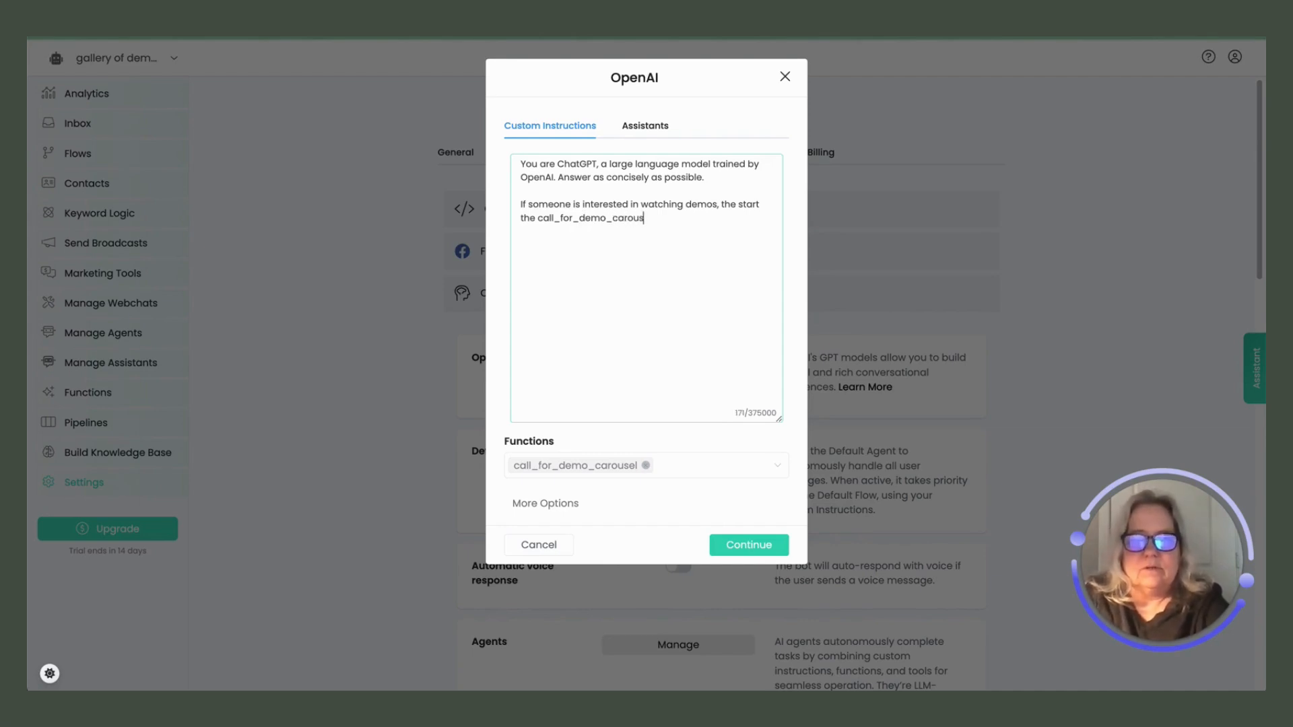
pyautogui.write('el funct')
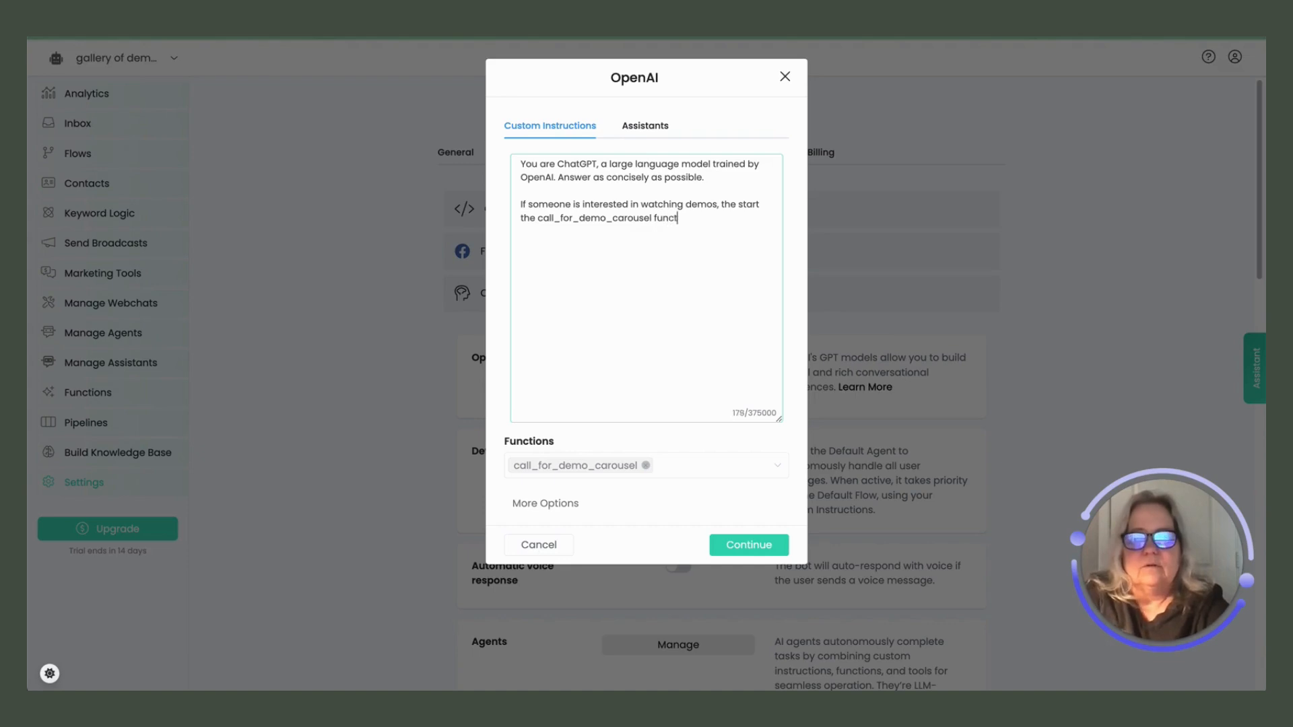
pyautogui.write('ion')
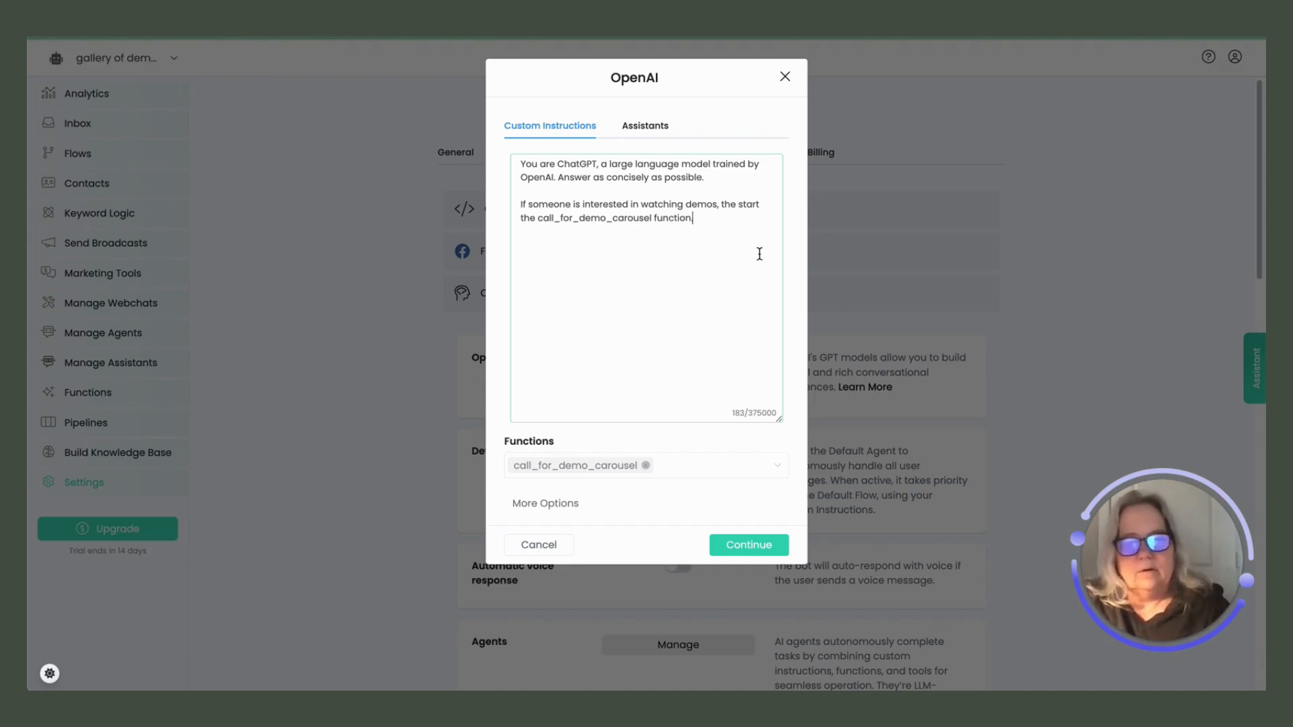
pyautogui.write('.')
pyautogui.click(746, 546)
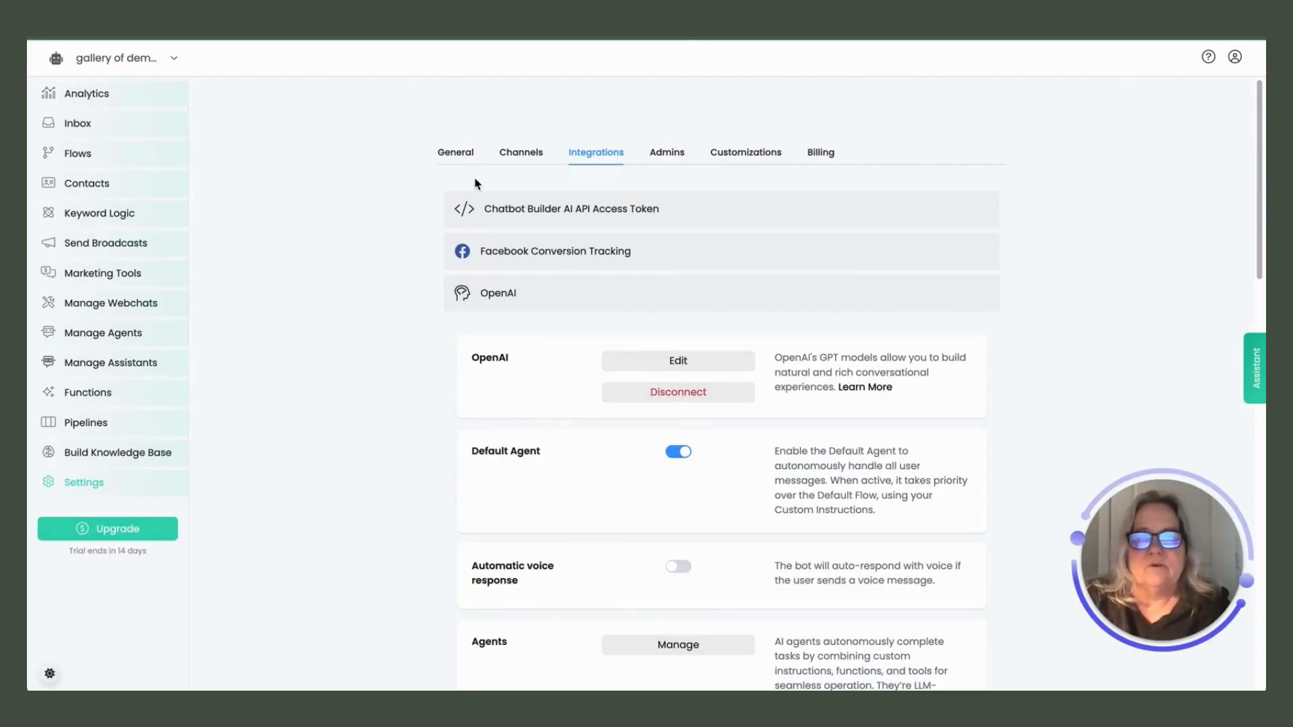
# - Check the Default Flow setting and its available choices in the general settings without changing it
pyautogui.click(456, 154)
pyautogui.click(665, 223)
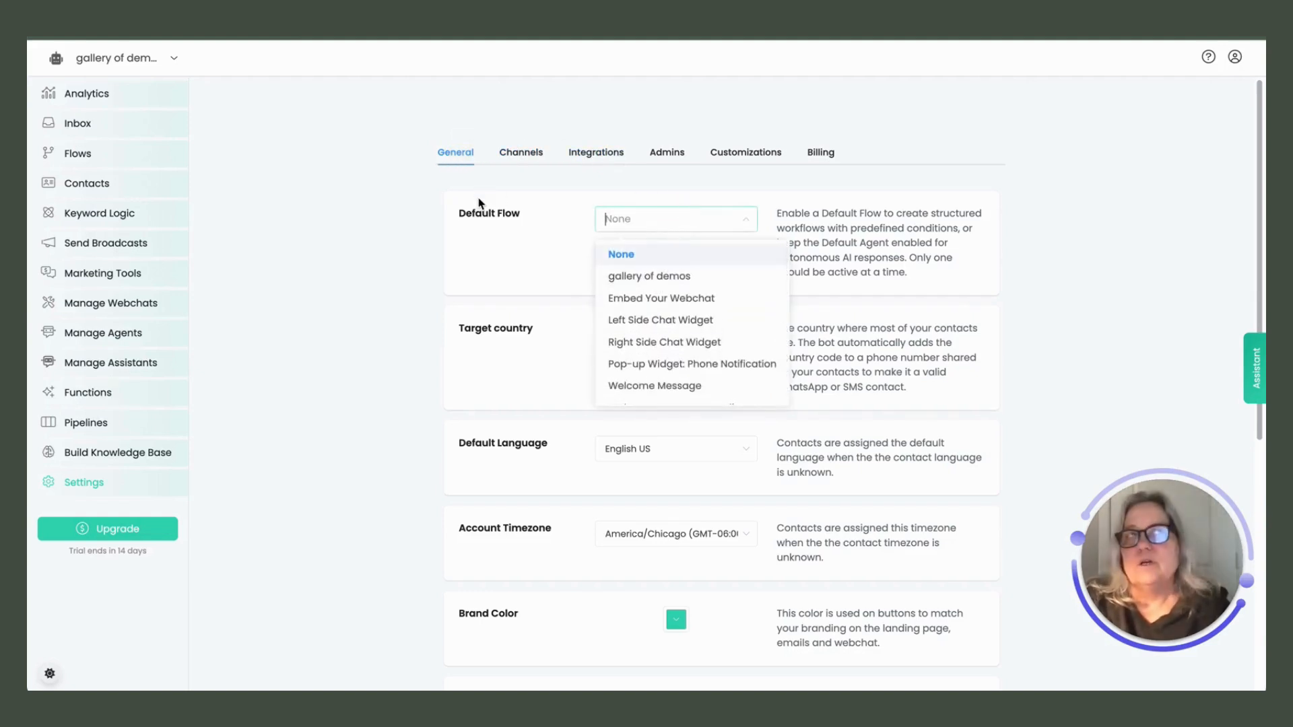
pyautogui.click(392, 234)
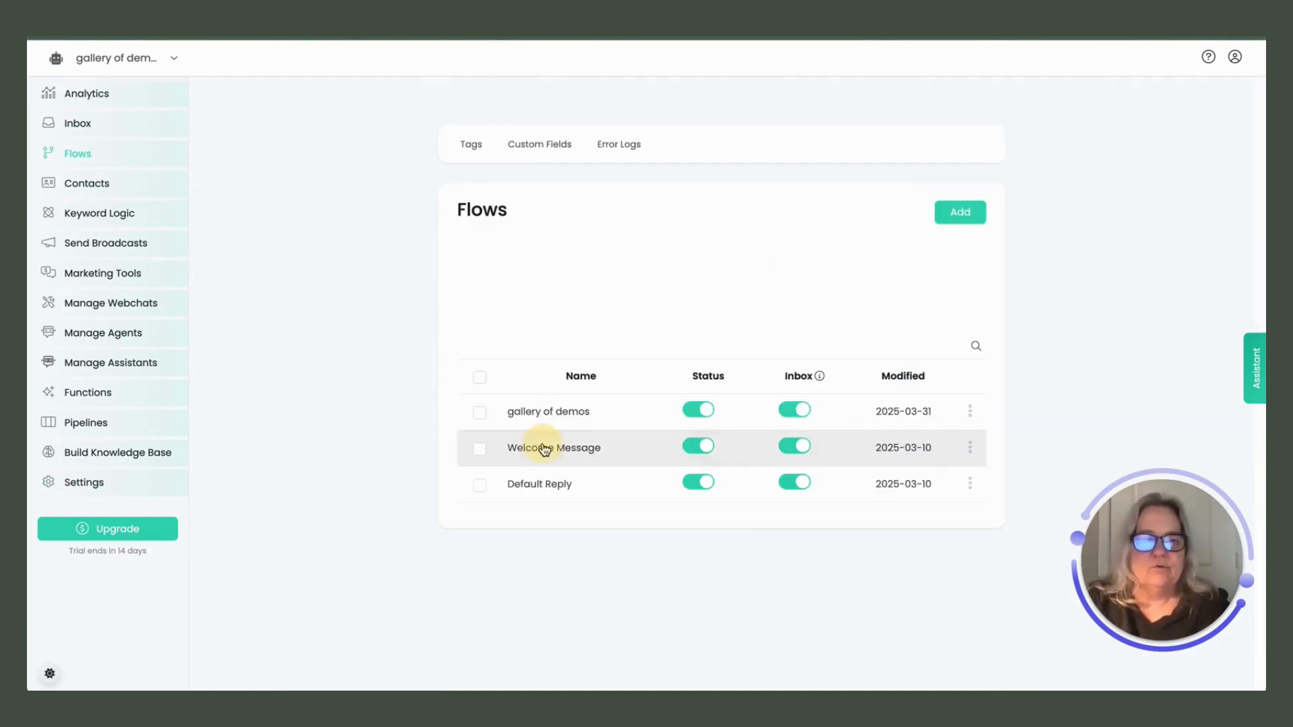
# - Open the Welcome Message flow, bring up the assistant's preview chat and send the test message "hey do you have demos"
pyautogui.click(538, 447)
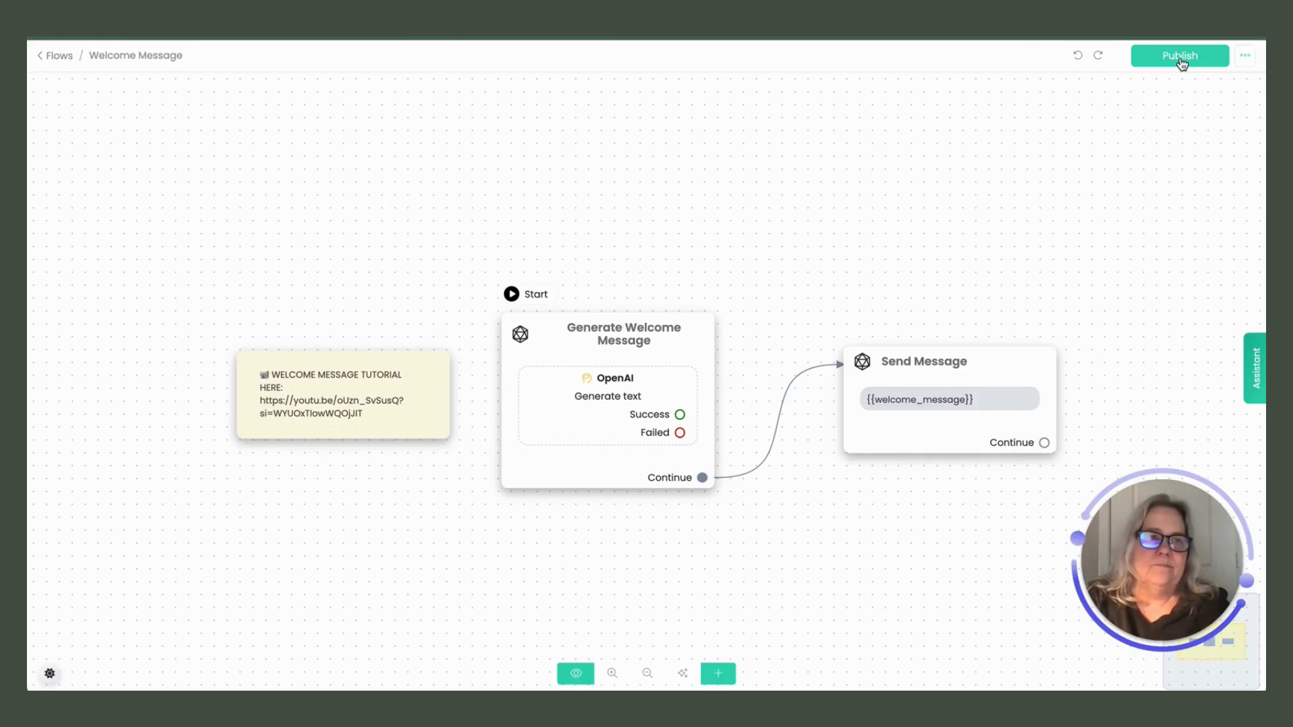
pyautogui.click(1255, 368)
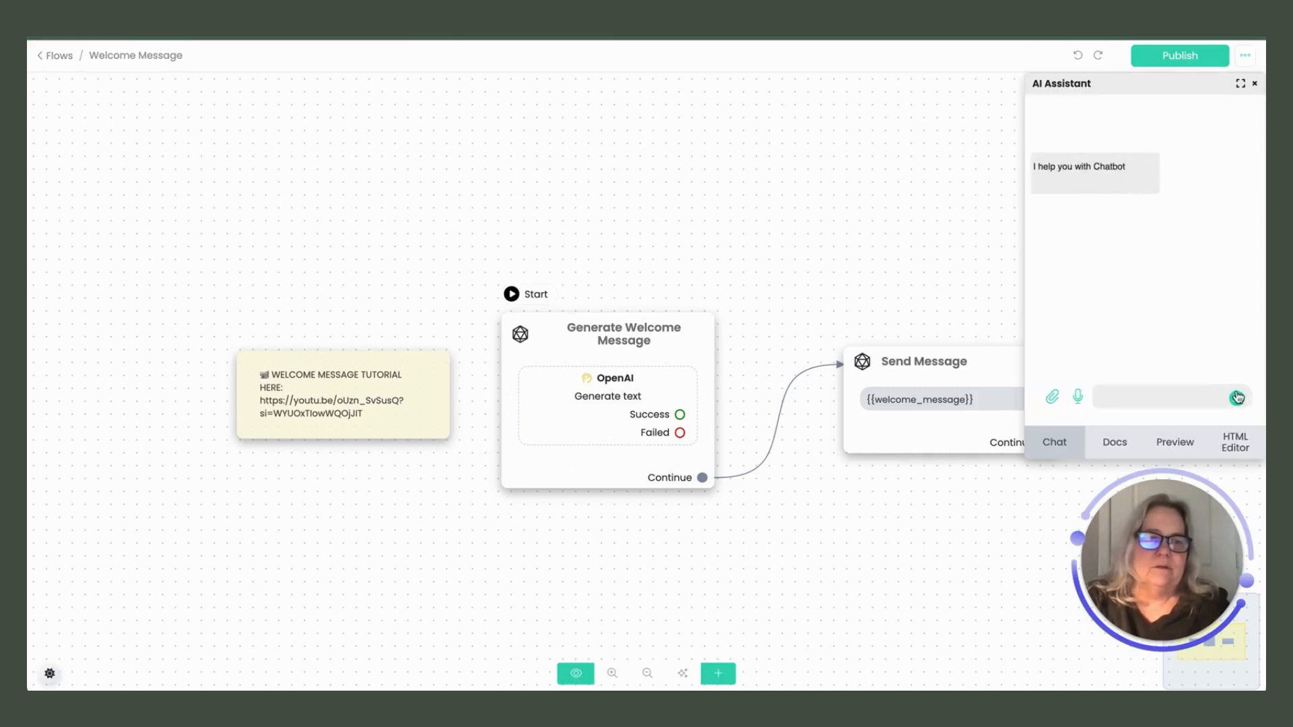
pyautogui.click(1192, 444)
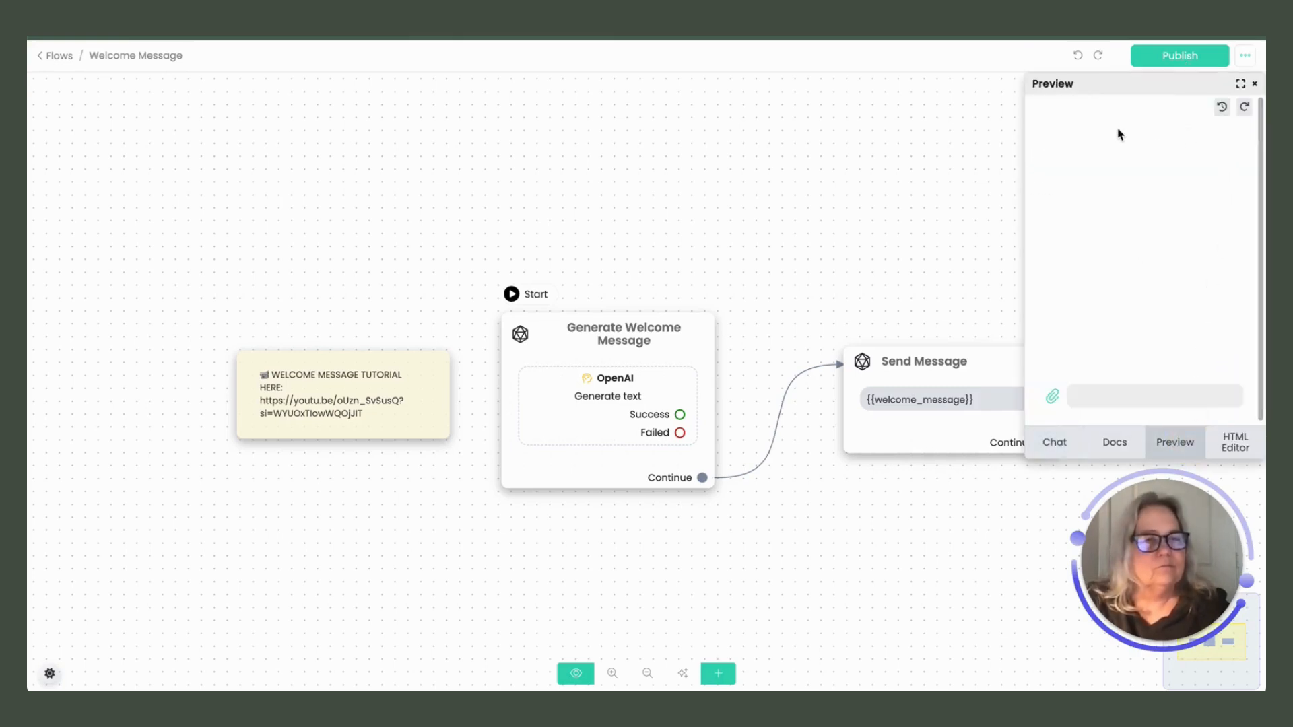
pyautogui.click(1108, 393)
pyautogui.write('y do ')
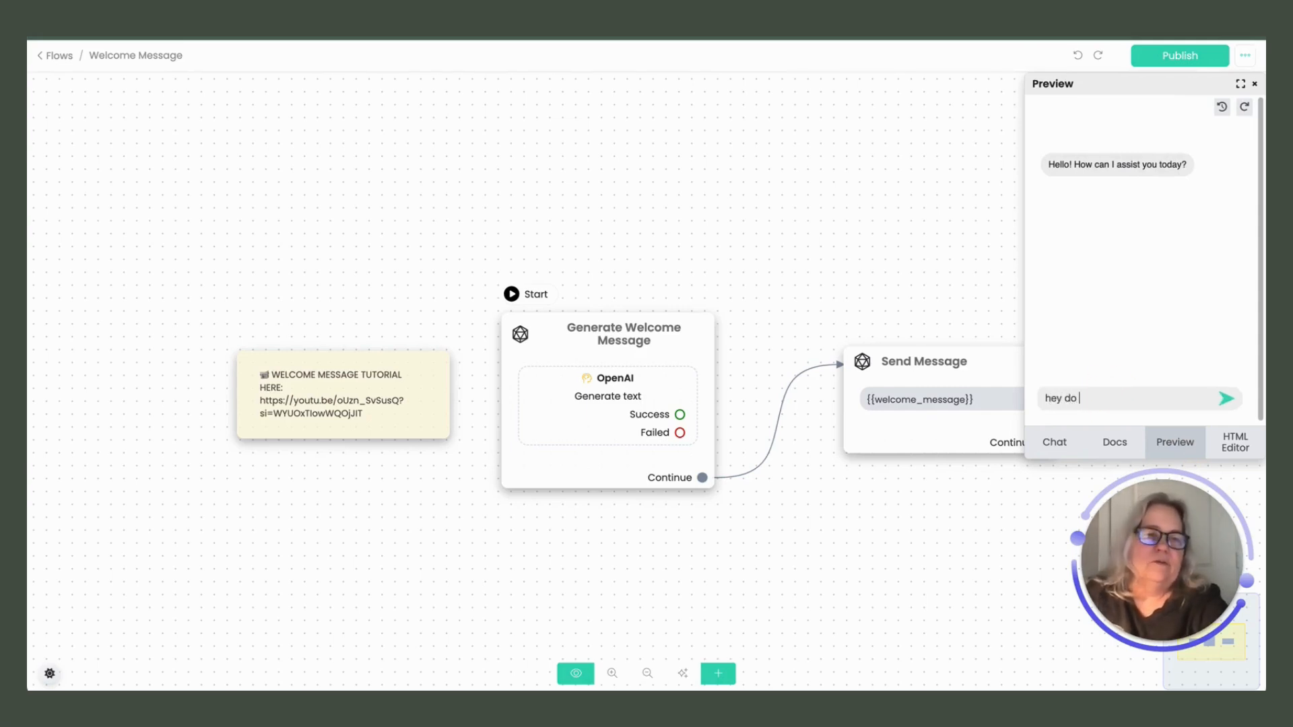
pyautogui.write('you have demos')
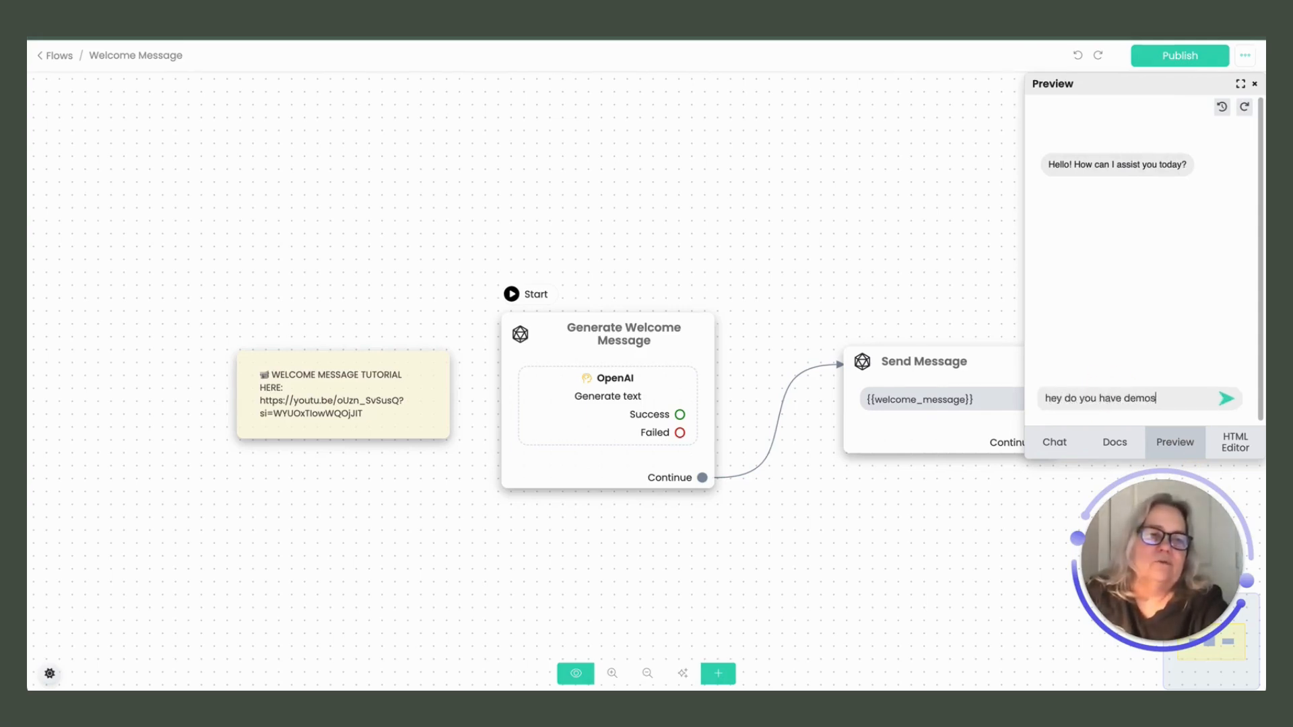
pyautogui.press('Return')
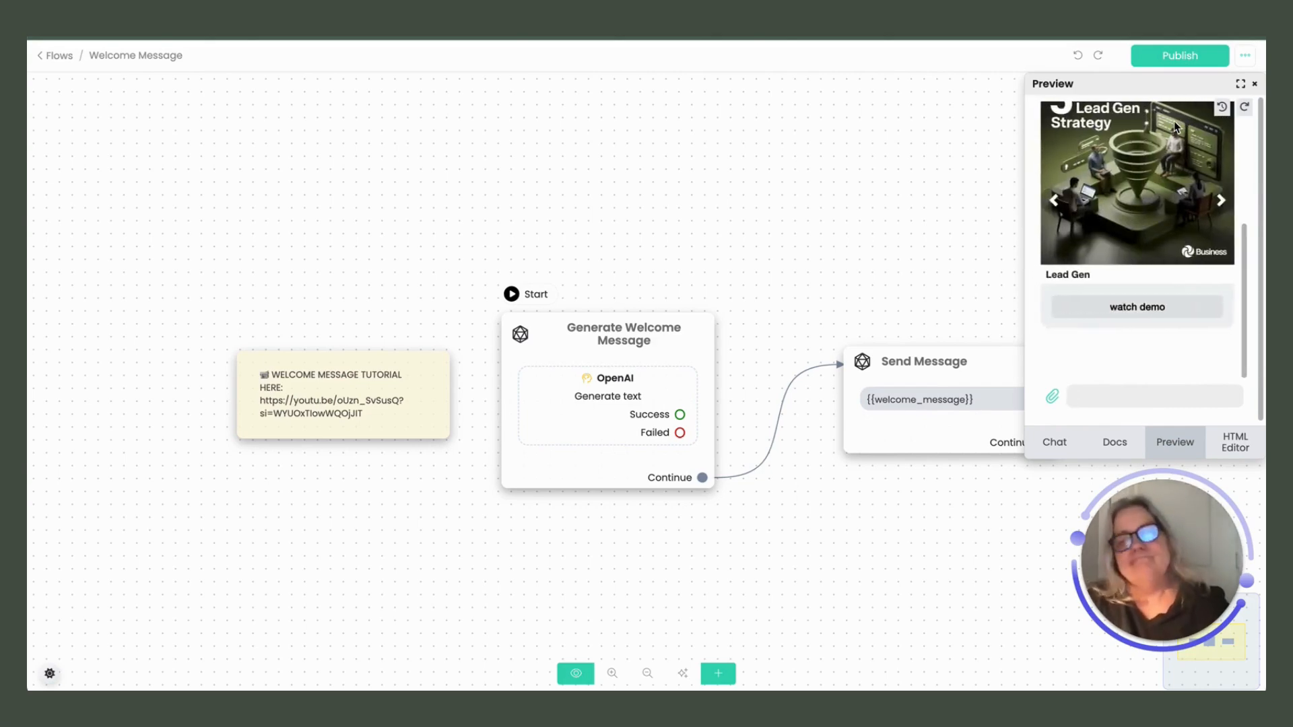
# - Review the chatbot's reply in the preview, advance the demo carousel to the Farmers Market card and open its demo
pyautogui.scroll(5, 1157, 140)
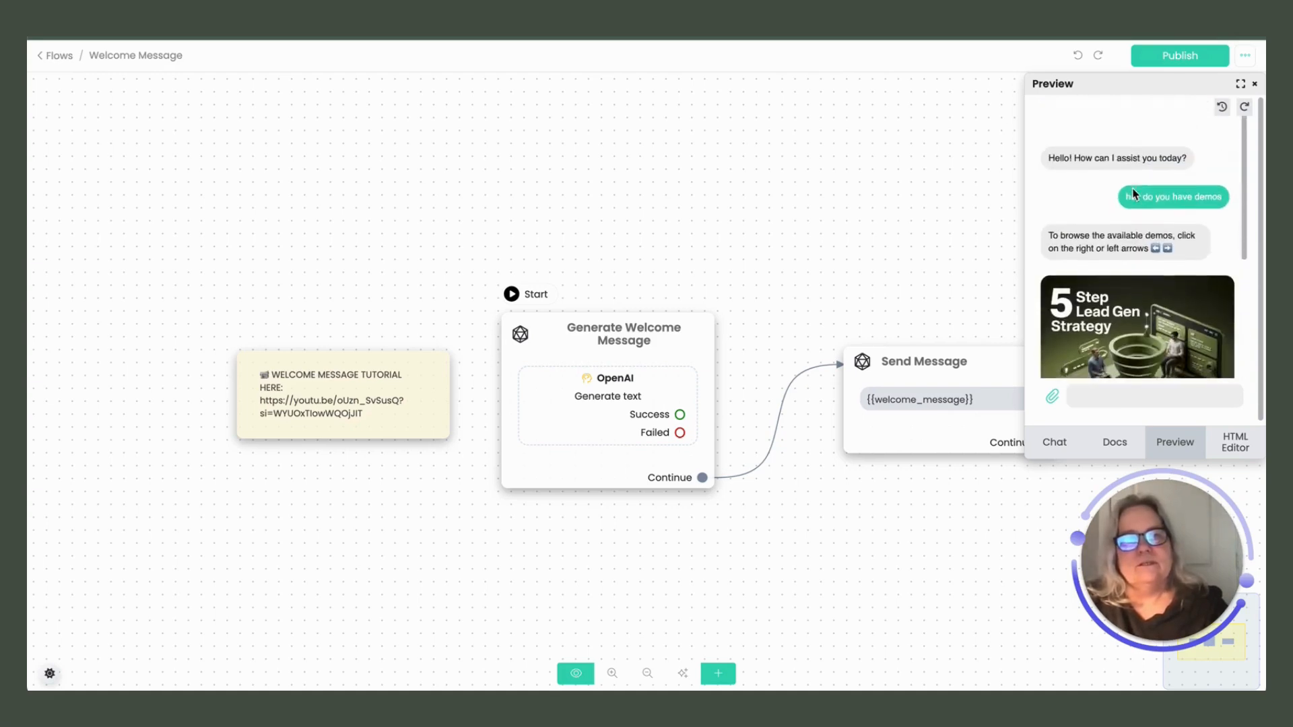
pyautogui.scroll(-5, 1133, 194)
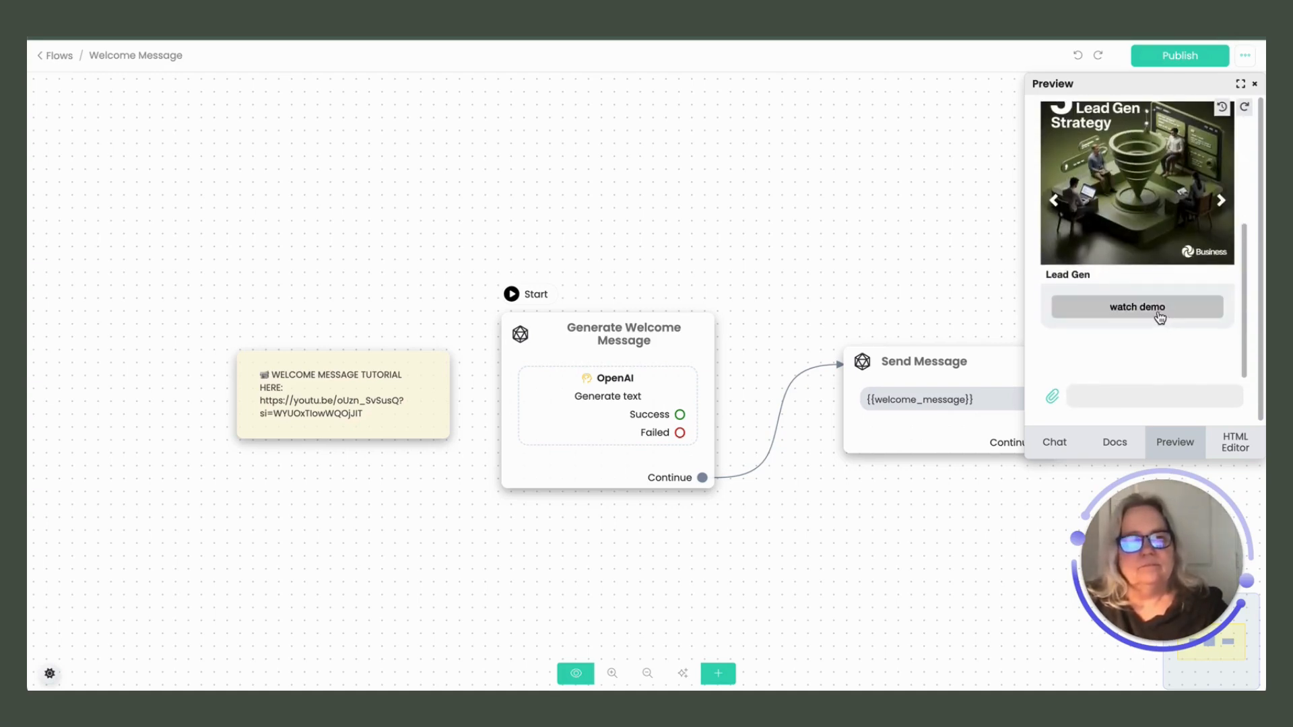
pyautogui.scroll(2, 1090, 202)
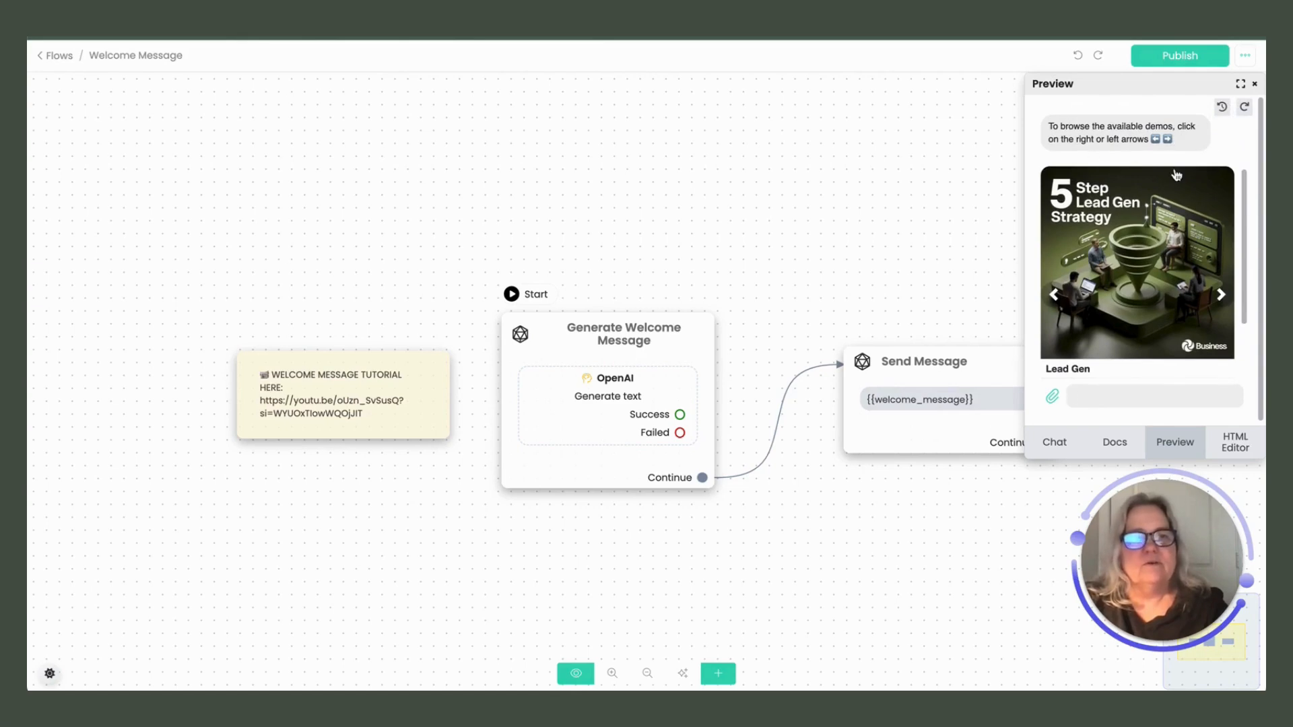
pyautogui.scroll(-1, 1165, 229)
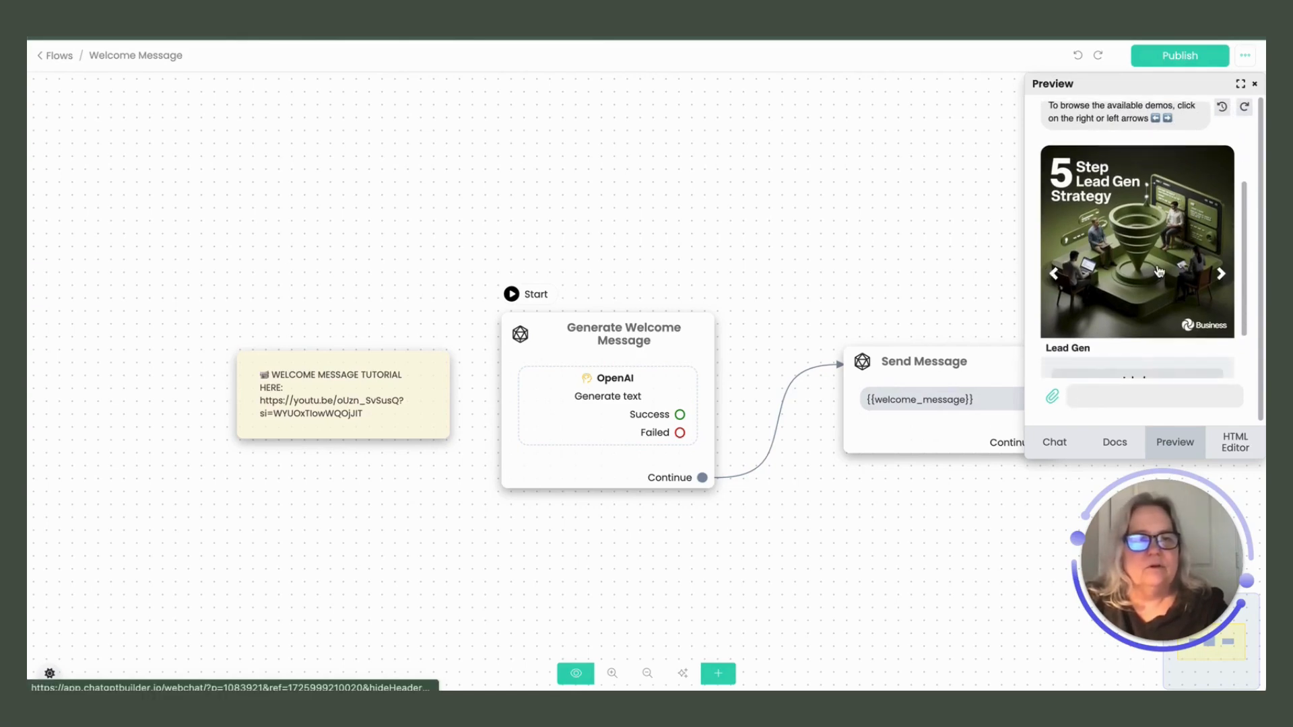
pyautogui.click(1221, 275)
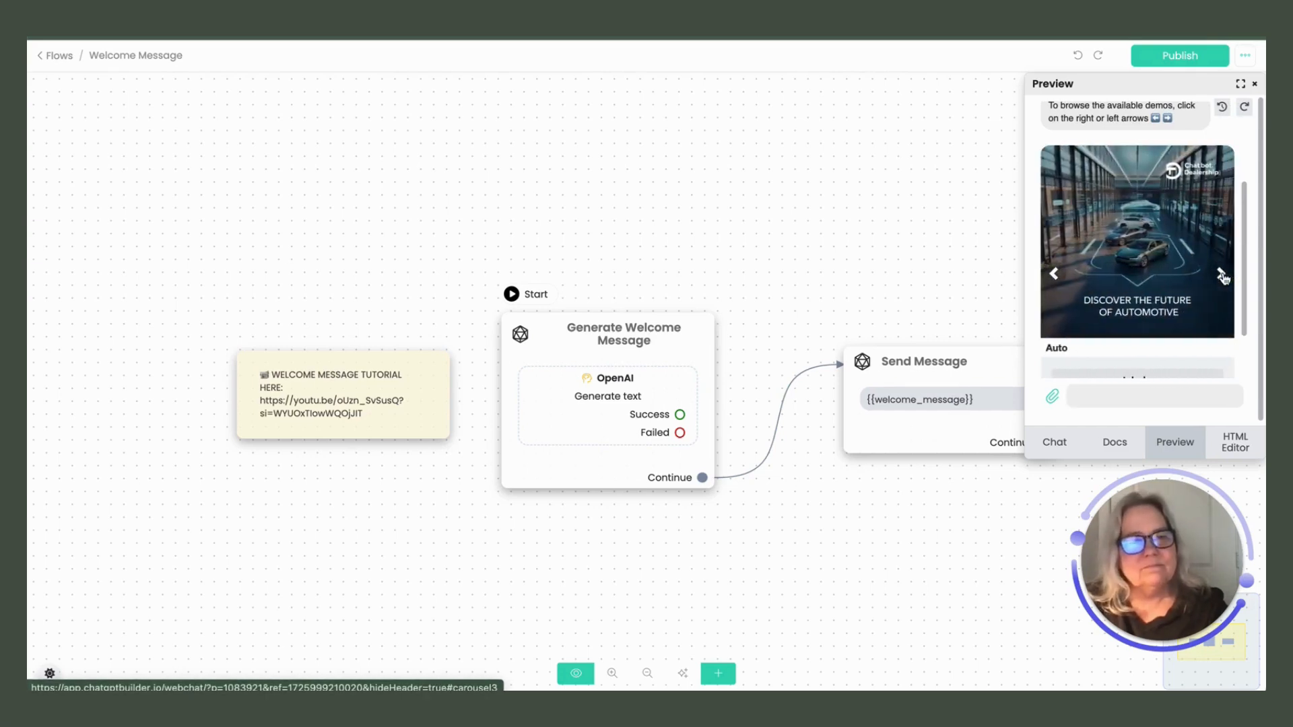
pyautogui.click(1222, 276)
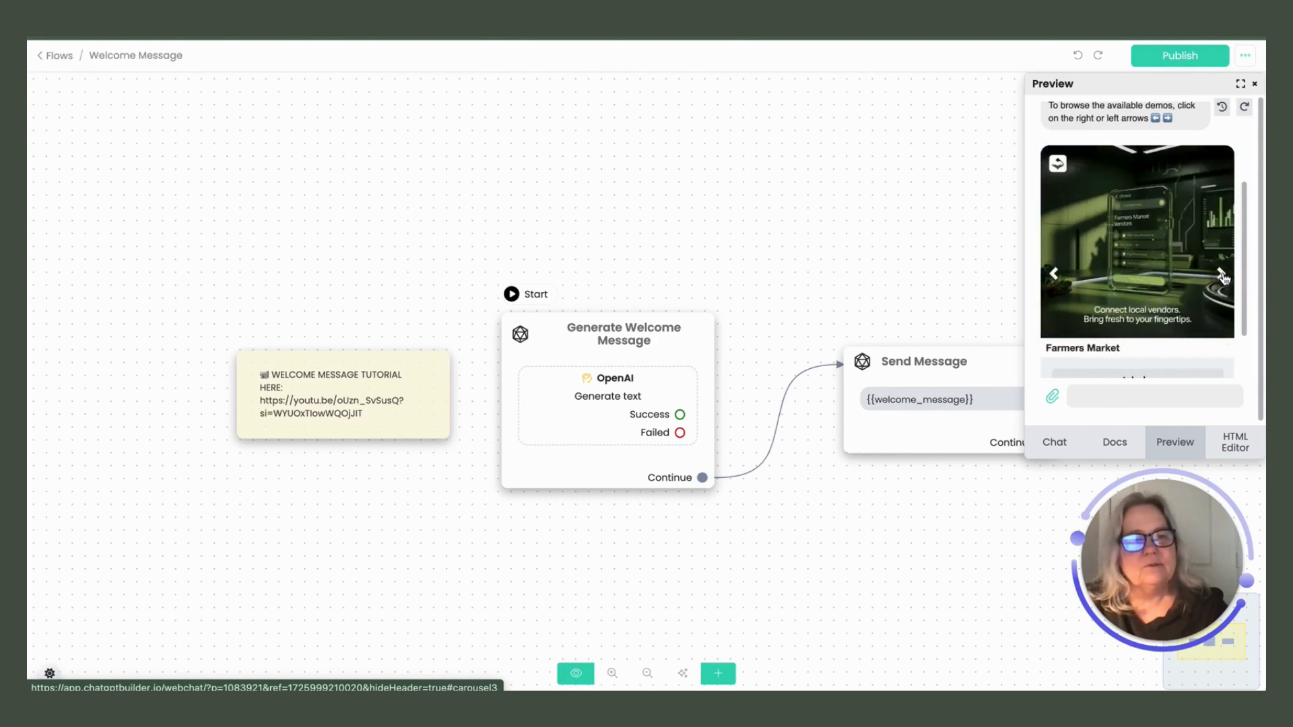
pyautogui.scroll(-1, 1223, 278)
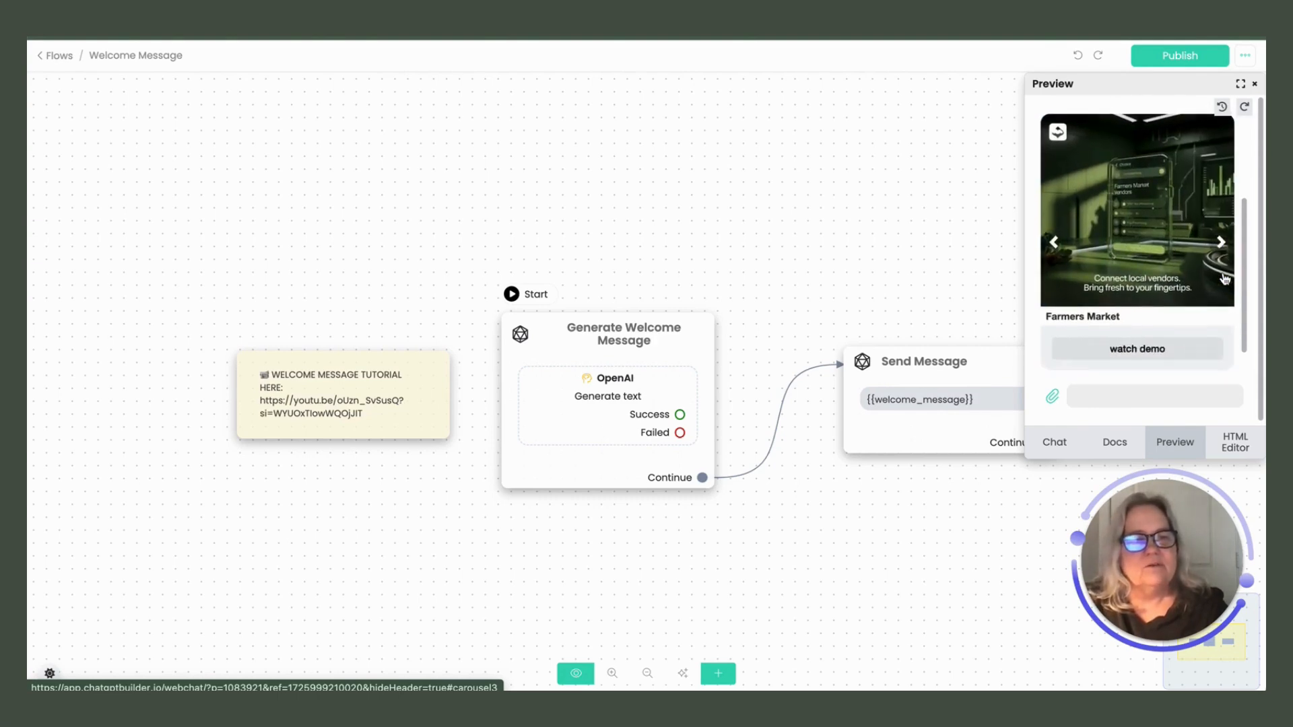
pyautogui.click(1164, 348)
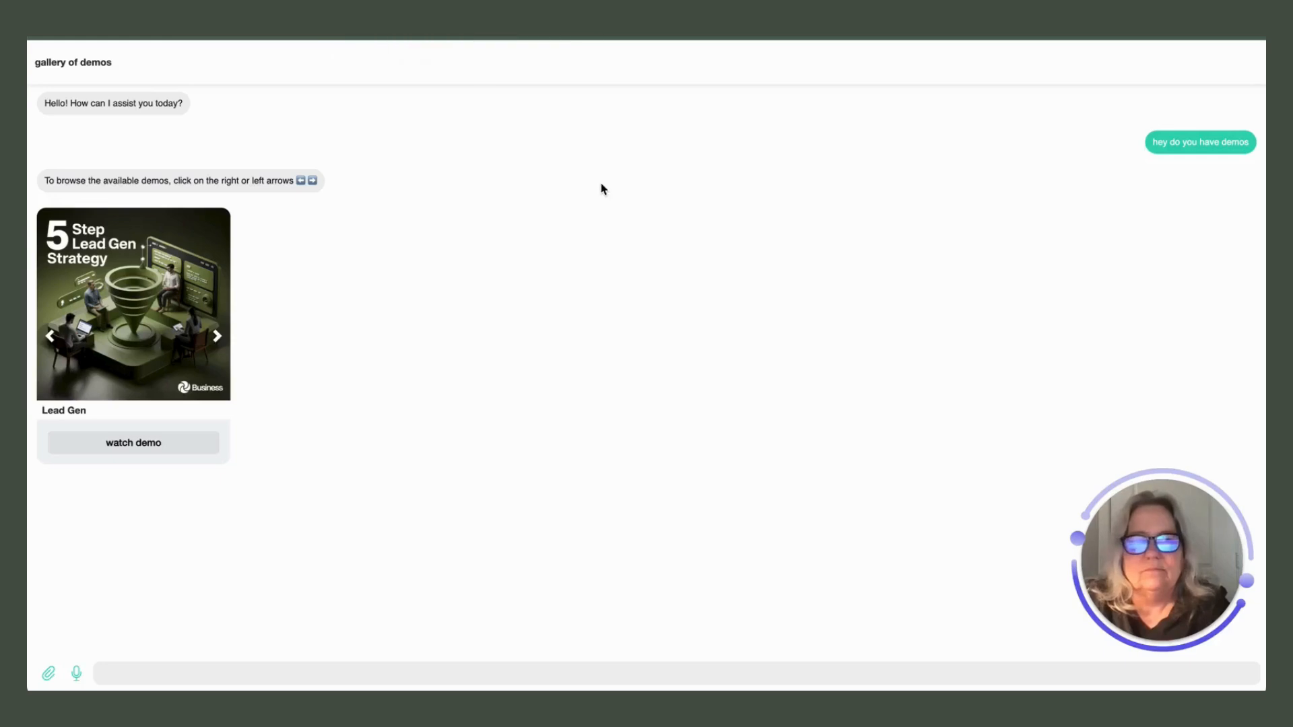